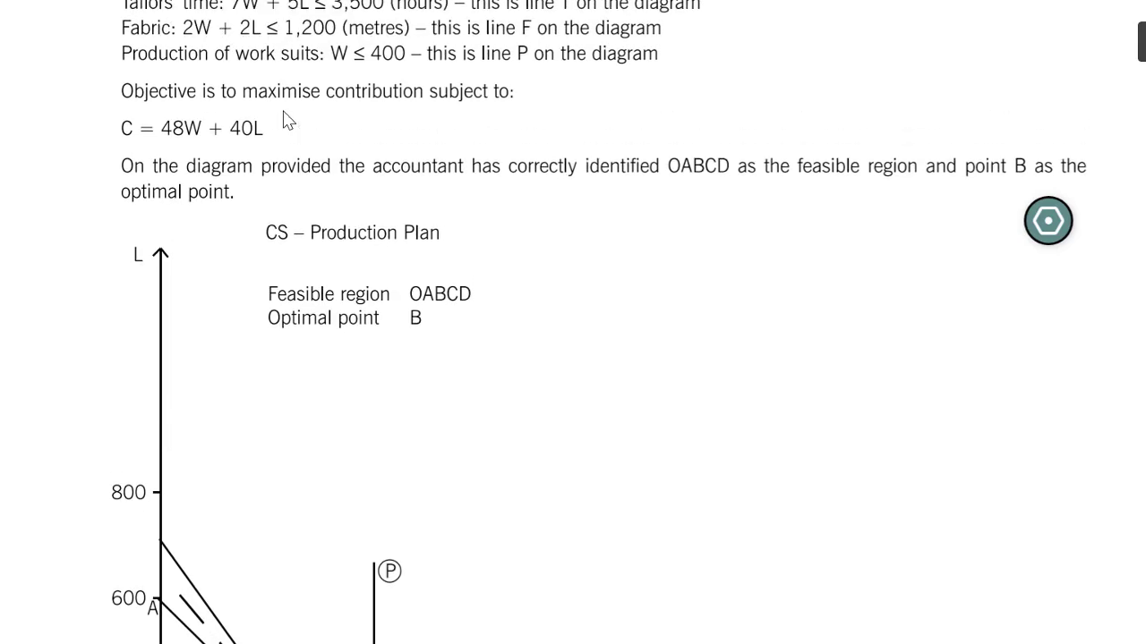
{"action": "scroll", "coordinate": [286, 121], "scroll_direction": "up", "scroll_amount": 3}
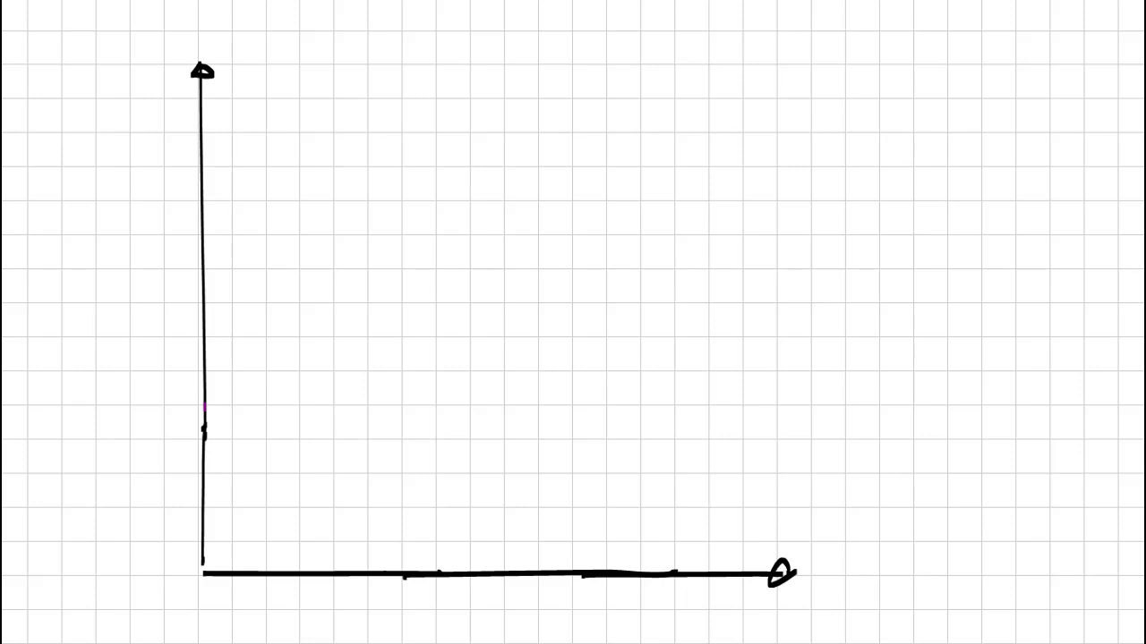
Write the label y beside the vertical axis of the whiteboard graph
{"action": "mouse_move", "coordinate": [147, 285]}
{"action": "left_mouse_down"}
{"action": "mouse_move", "coordinate": [119, 337]}
{"action": "mouse_move", "coordinate": [134, 324]}
{"action": "left_mouse_up"}
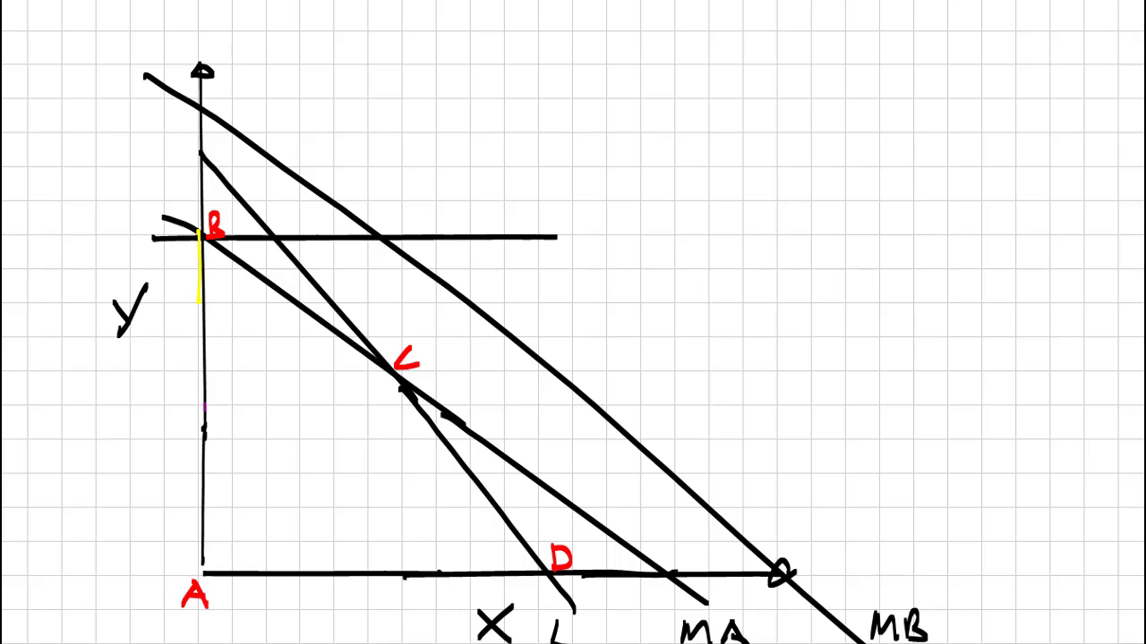
Trace the region edges from B down to A and from B to C in yellow
{"action": "left_click_drag", "start_coordinate": [192, 213], "coordinate": [193, 609]}
{"action": "mouse_move", "coordinate": [199, 214]}
{"action": "left_mouse_down"}
{"action": "mouse_move", "coordinate": [277, 277]}
{"action": "mouse_move", "coordinate": [371, 326]}
{"action": "mouse_move", "coordinate": [568, 609]}
{"action": "mouse_move", "coordinate": [195, 597]}
{"action": "left_mouse_up"}
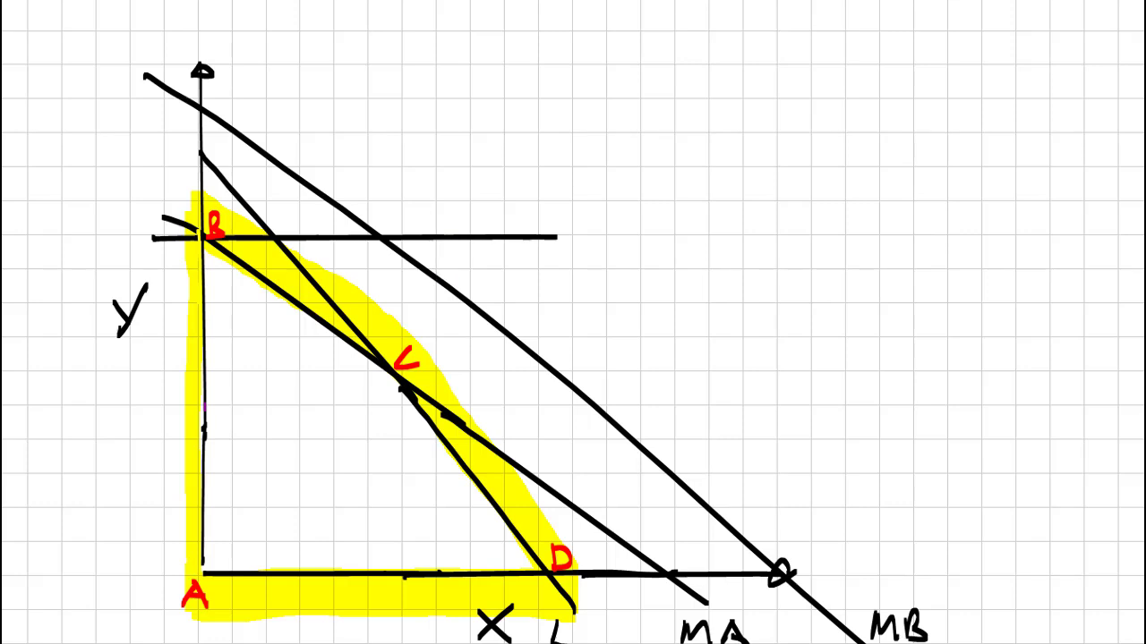
Circle the region's corner points B, D and C in blue
{"action": "mouse_move", "coordinate": [208, 213]}
{"action": "left_mouse_down"}
{"action": "mouse_move", "coordinate": [188, 231]}
{"action": "mouse_move", "coordinate": [209, 215]}
{"action": "left_mouse_up"}
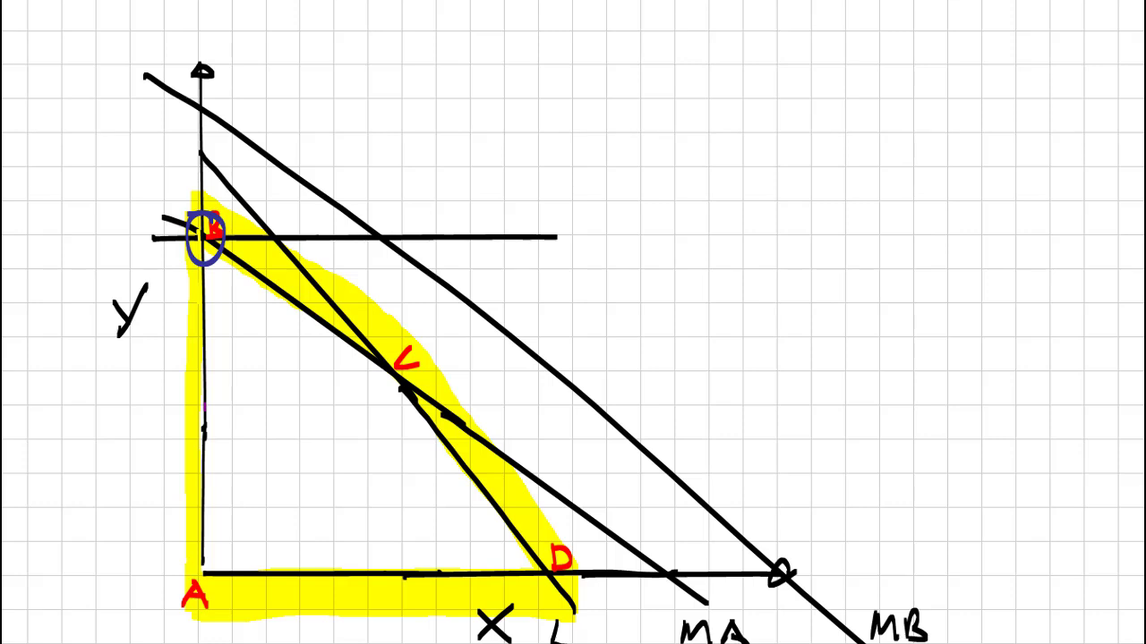
{"action": "mouse_move", "coordinate": [540, 556]}
{"action": "left_mouse_down"}
{"action": "mouse_move", "coordinate": [547, 598]}
{"action": "mouse_move", "coordinate": [569, 562]}
{"action": "left_mouse_up"}
{"action": "left_click_drag", "start_coordinate": [405, 356], "coordinate": [433, 376]}
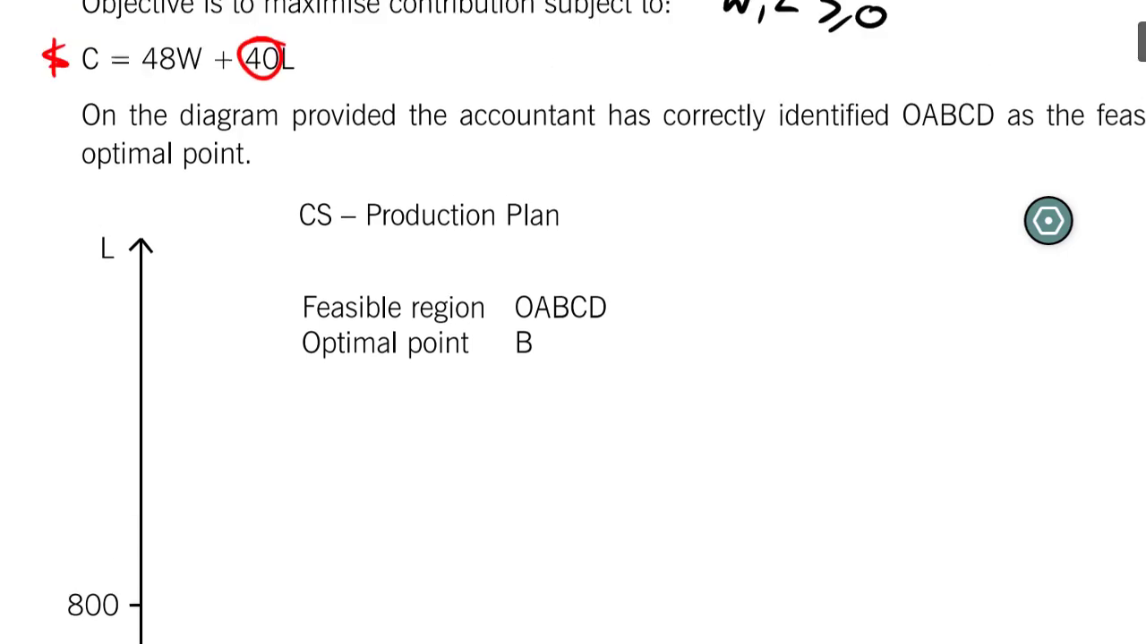
Bring the production-plan graph into view and label its axes with circled L and w
{"action": "scroll", "coordinate": [572, 323], "scroll_direction": "down", "scroll_amount": 3}
{"action": "scroll", "coordinate": [573, 322], "scroll_direction": "up", "scroll_amount": 3}
{"action": "scroll", "coordinate": [591, 340], "scroll_direction": "down", "scroll_amount": 3}
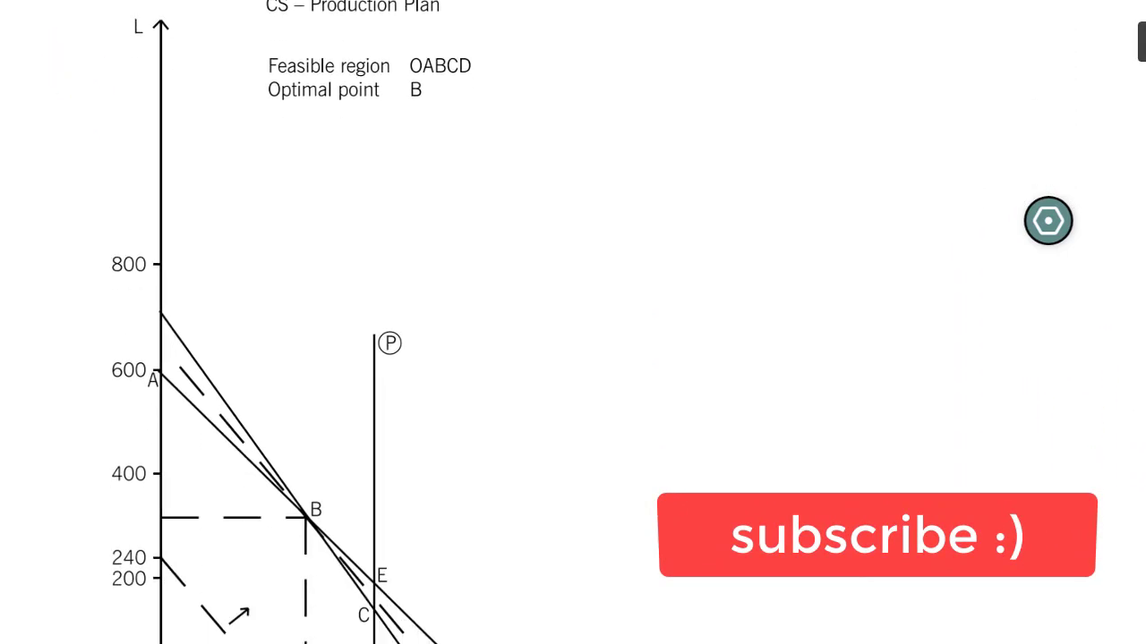
{"action": "scroll", "coordinate": [572, 322], "scroll_direction": "down", "scroll_amount": 5}
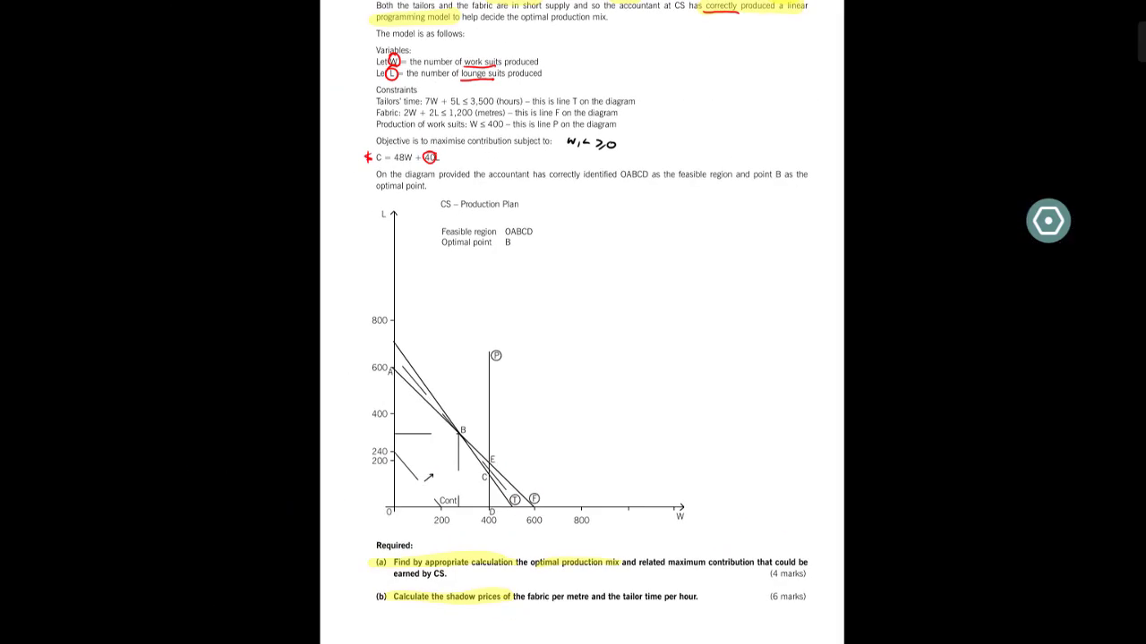
{"action": "scroll", "coordinate": [573, 323], "scroll_direction": "up", "scroll_amount": 3}
{"action": "scroll", "coordinate": [572, 323], "scroll_direction": "down", "scroll_amount": 3}
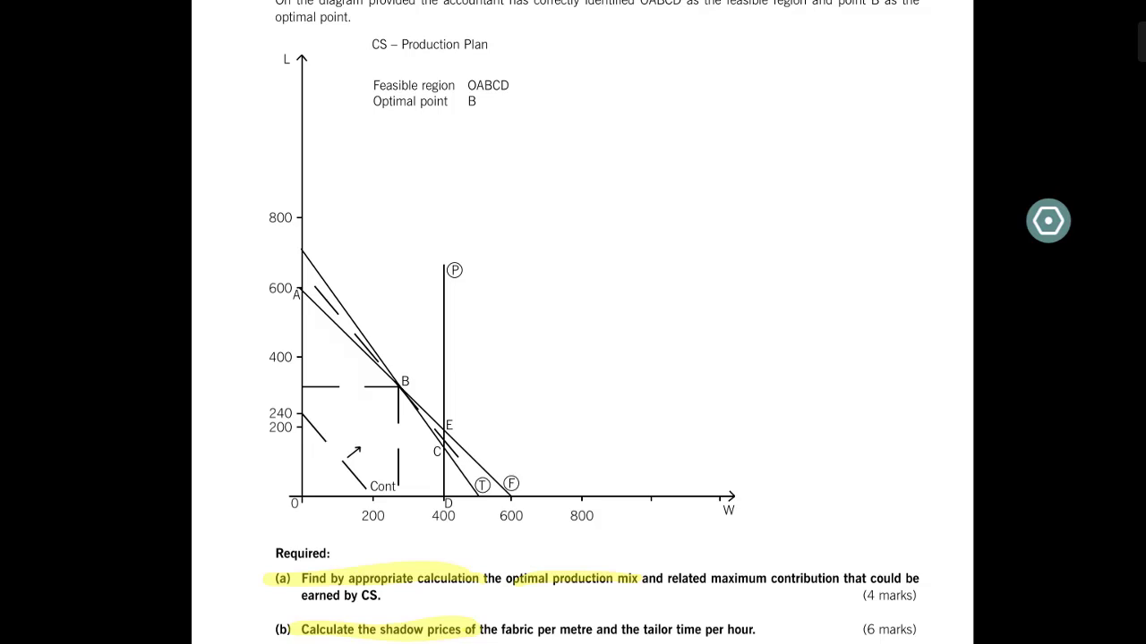
{"action": "left_click_drag", "start_coordinate": [214, 279], "coordinate": [243, 315]}
{"action": "mouse_move", "coordinate": [259, 264]}
{"action": "left_mouse_down"}
{"action": "mouse_move", "coordinate": [217, 336]}
{"action": "mouse_move", "coordinate": [243, 270]}
{"action": "left_mouse_up"}
{"action": "mouse_move", "coordinate": [474, 540]}
{"action": "left_mouse_down"}
{"action": "mouse_move", "coordinate": [496, 543]}
{"action": "mouse_move", "coordinate": [464, 566]}
{"action": "mouse_move", "coordinate": [518, 539]}
{"action": "left_mouse_up"}
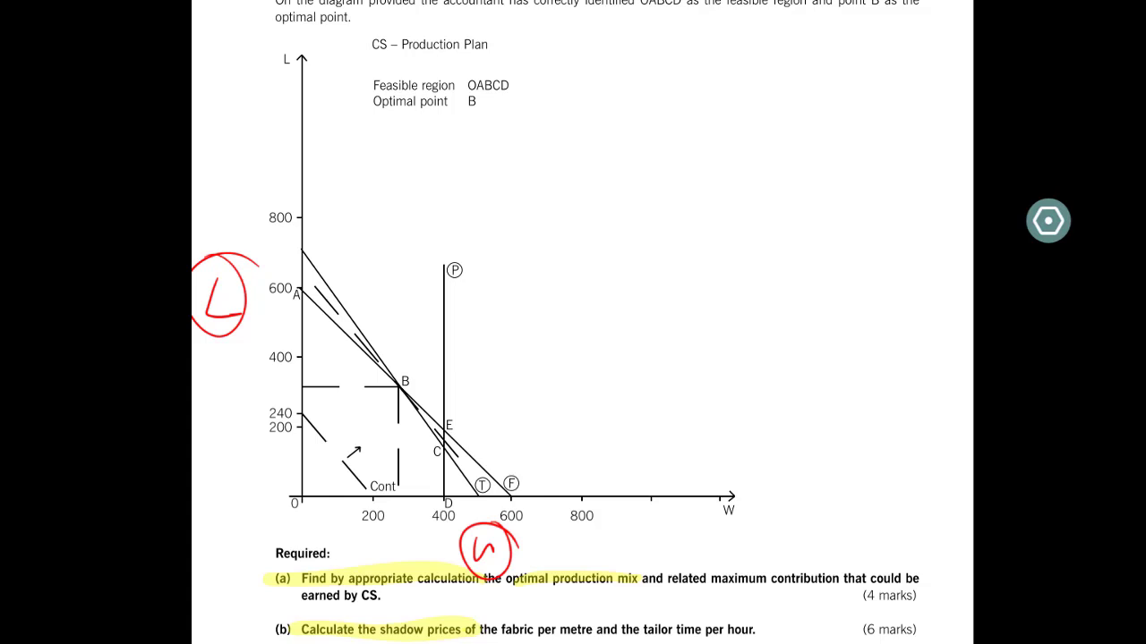
Trace the tailors' time, fabric and work-suit lines red; highlight region yellow, contribution line magenta
{"action": "left_click_drag", "start_coordinate": [290, 234], "coordinate": [495, 528]}
{"action": "left_click_drag", "start_coordinate": [270, 276], "coordinate": [584, 546]}
{"action": "left_click_drag", "start_coordinate": [443, 231], "coordinate": [440, 529]}
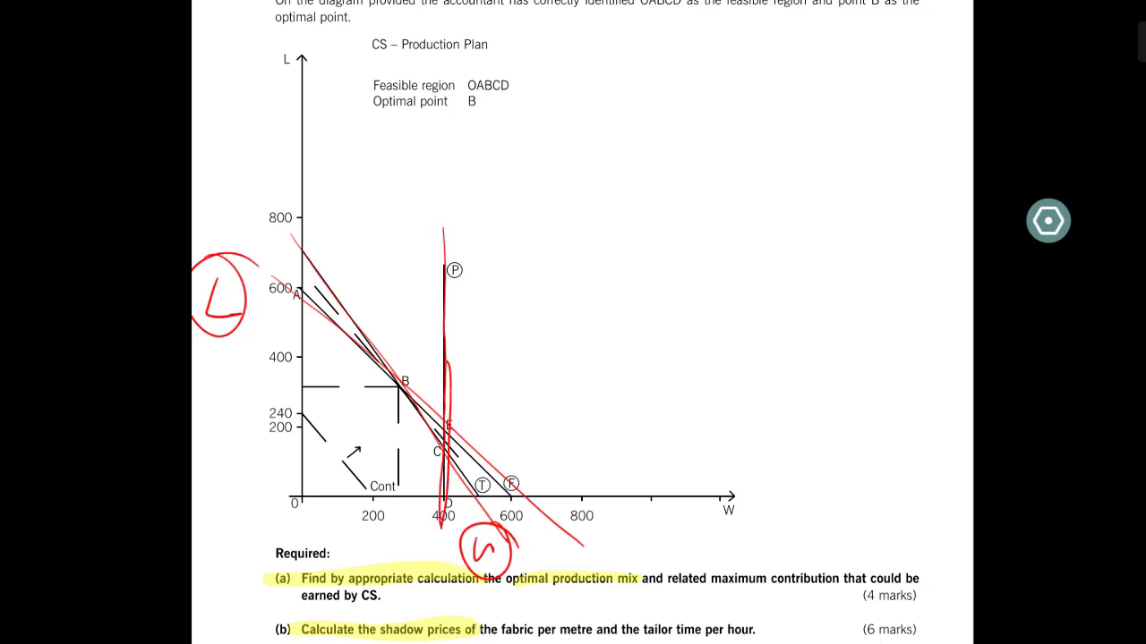
{"action": "mouse_move", "coordinate": [295, 276]}
{"action": "left_mouse_down"}
{"action": "mouse_move", "coordinate": [291, 512]}
{"action": "mouse_move", "coordinate": [319, 293]}
{"action": "mouse_move", "coordinate": [414, 383]}
{"action": "mouse_move", "coordinate": [460, 447]}
{"action": "mouse_move", "coordinate": [465, 512]}
{"action": "left_mouse_up"}
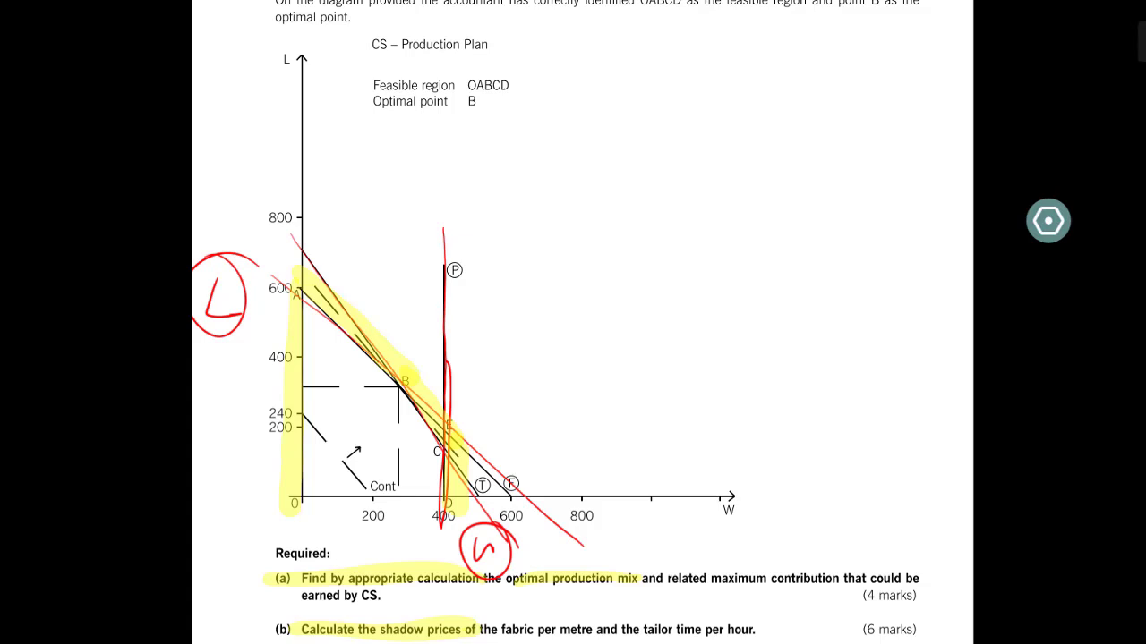
{"action": "left_click_drag", "start_coordinate": [288, 400], "coordinate": [387, 517]}
{"action": "mouse_move", "coordinate": [333, 435]}
{"action": "left_mouse_down"}
{"action": "mouse_move", "coordinate": [356, 405]}
{"action": "mouse_move", "coordinate": [357, 421]}
{"action": "left_mouse_up"}
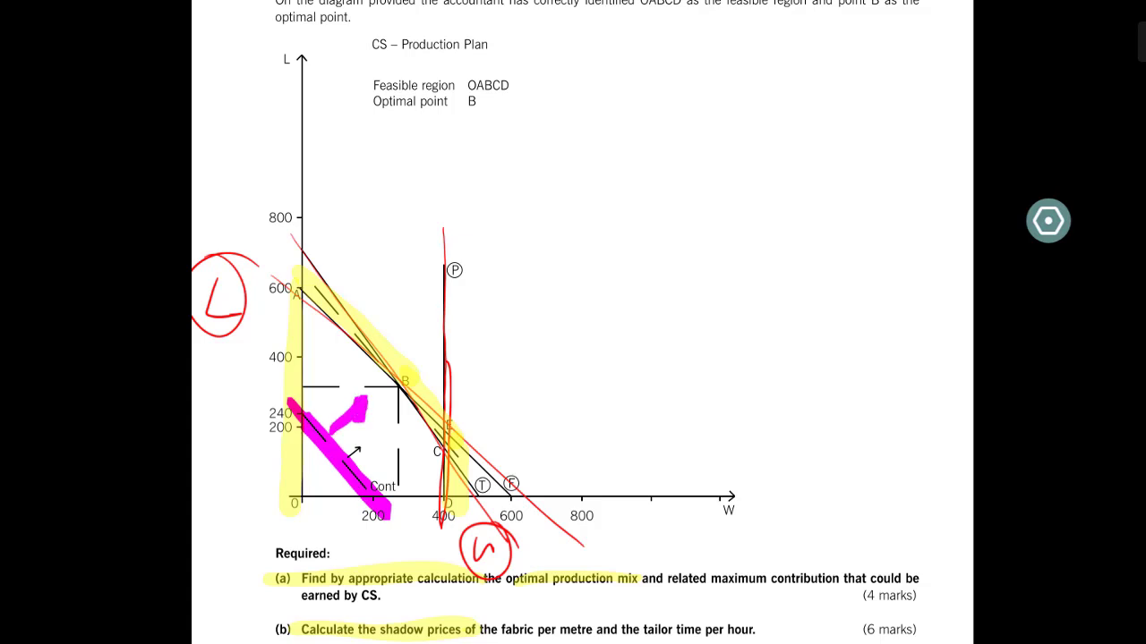
{"action": "left_click_drag", "start_coordinate": [302, 482], "coordinate": [301, 505]}
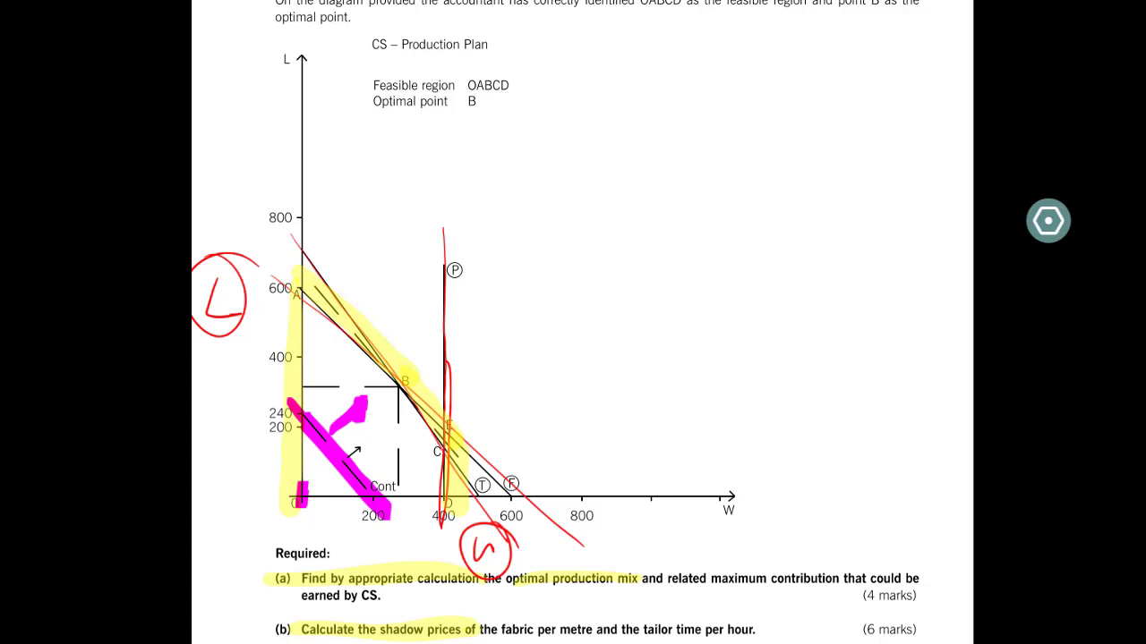
Add a red direction arrow and enlarge point B's highlight, then erase all ink annotations
{"action": "left_click_drag", "start_coordinate": [319, 299], "coordinate": [476, 477]}
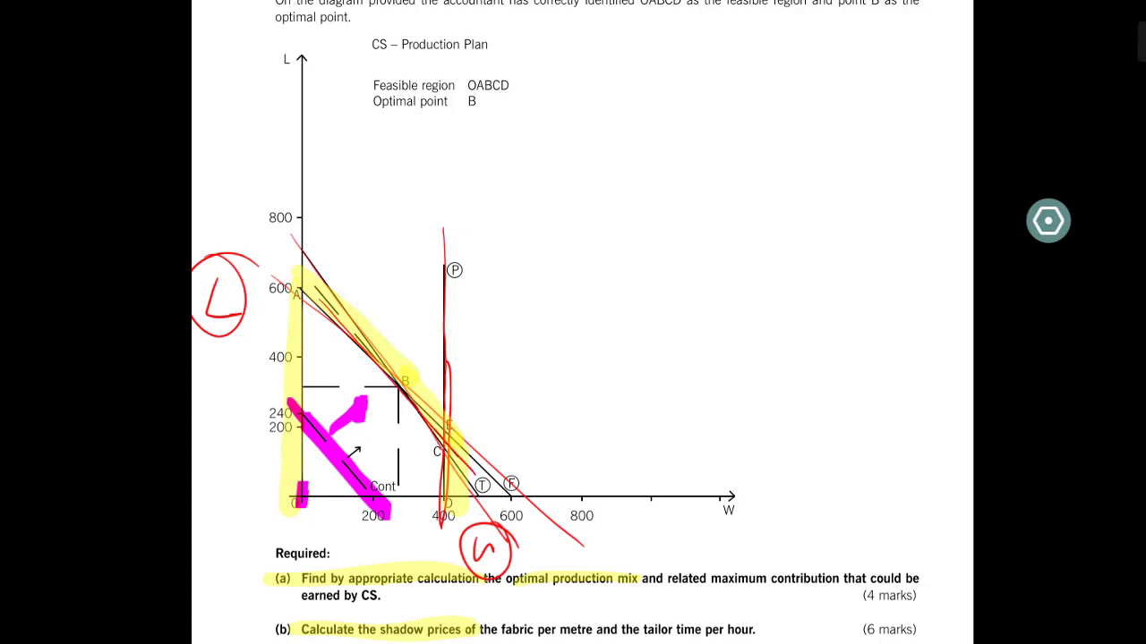
{"action": "left_click_drag", "start_coordinate": [356, 451], "coordinate": [386, 408]}
{"action": "mouse_move", "coordinate": [417, 372]}
{"action": "left_mouse_down"}
{"action": "mouse_move", "coordinate": [402, 362]}
{"action": "mouse_move", "coordinate": [386, 405]}
{"action": "left_mouse_up"}
{"action": "mouse_move", "coordinate": [591, 548]}
{"action": "left_mouse_down"}
{"action": "mouse_move", "coordinate": [269, 224]}
{"action": "mouse_move", "coordinate": [206, 340]}
{"action": "left_mouse_up"}
{"action": "key", "text": "Delete"}
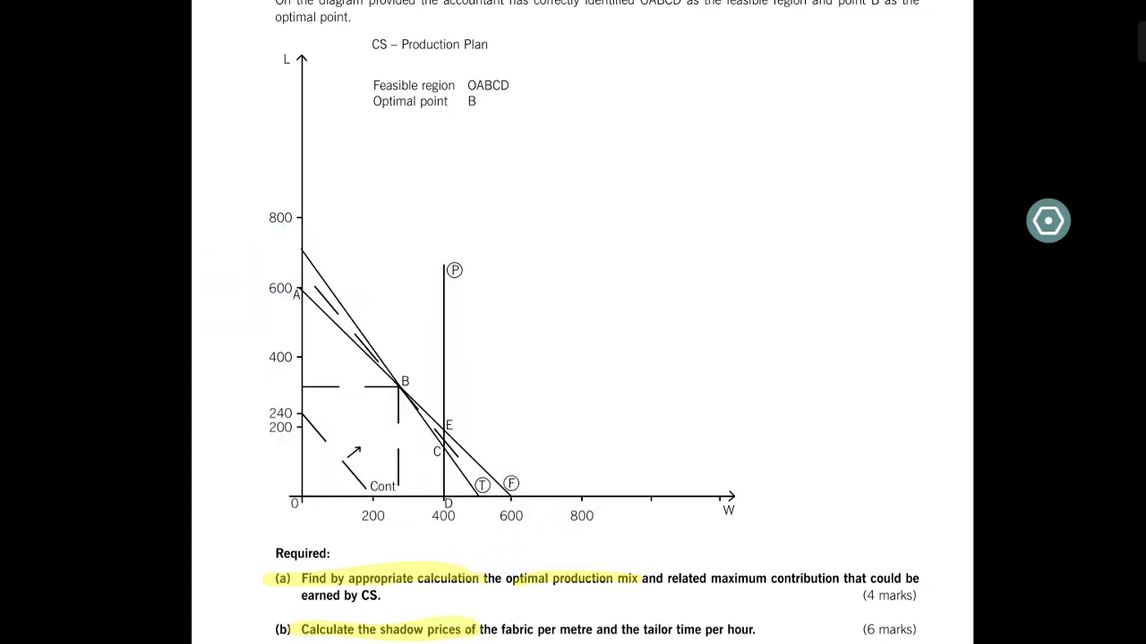
Scribble a magenta highlight over optimal point B, then scroll the page up
{"action": "mouse_move", "coordinate": [395, 360]}
{"action": "left_mouse_down"}
{"action": "mouse_move", "coordinate": [393, 375]}
{"action": "mouse_move", "coordinate": [426, 376]}
{"action": "left_mouse_up"}
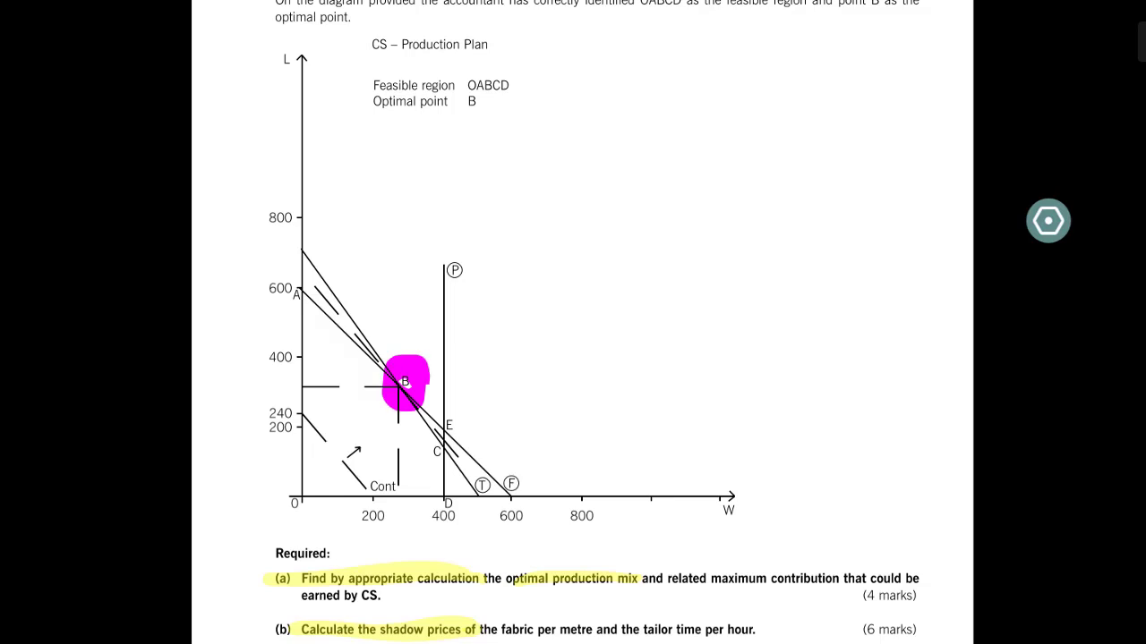
{"action": "scroll", "coordinate": [582, 322], "scroll_direction": "up", "scroll_amount": 5}
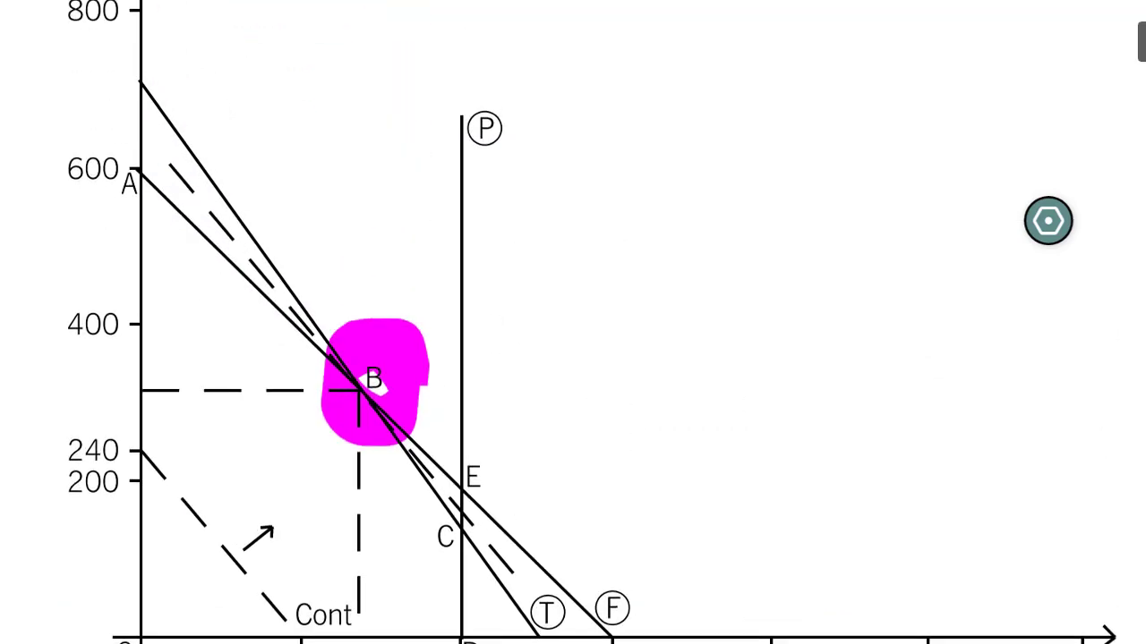
{"action": "scroll", "coordinate": [573, 322], "scroll_direction": "up", "scroll_amount": 7}
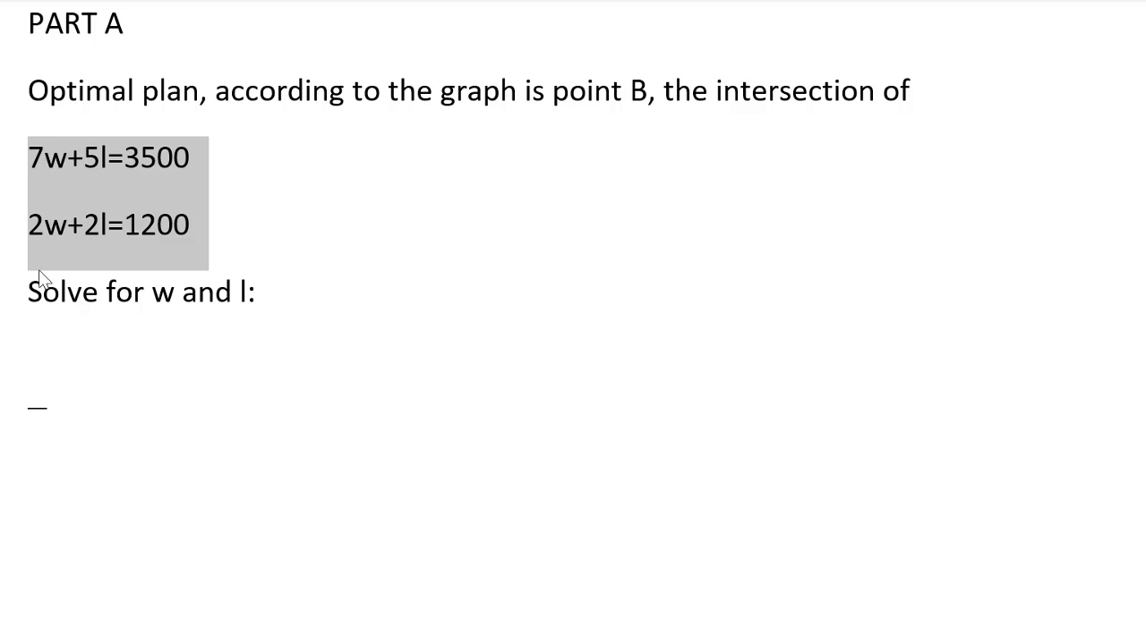
Paste the constraint equations below the solve line and start the 5w working line
{"action": "key", "text": "ctrl+c"}
{"action": "left_click", "coordinate": [102, 354]}
{"action": "key", "text": "ctrl+v"}
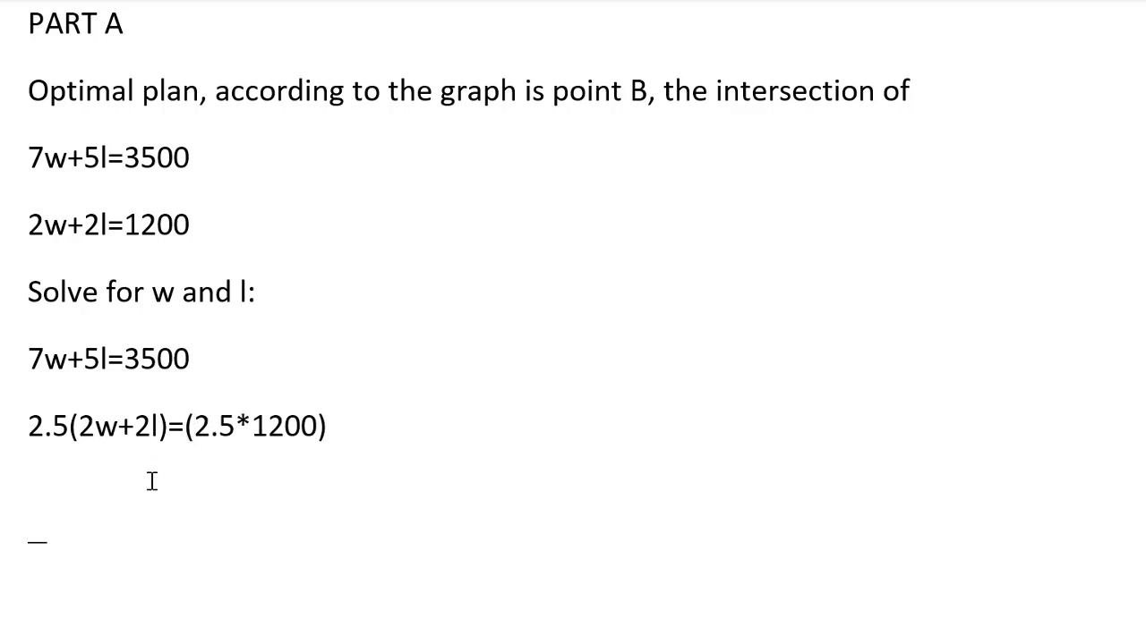
{"action": "left_click", "coordinate": [98, 458]}
{"action": "key", "text": "Return"}
{"action": "type", "text": "5w+5l=3000"}
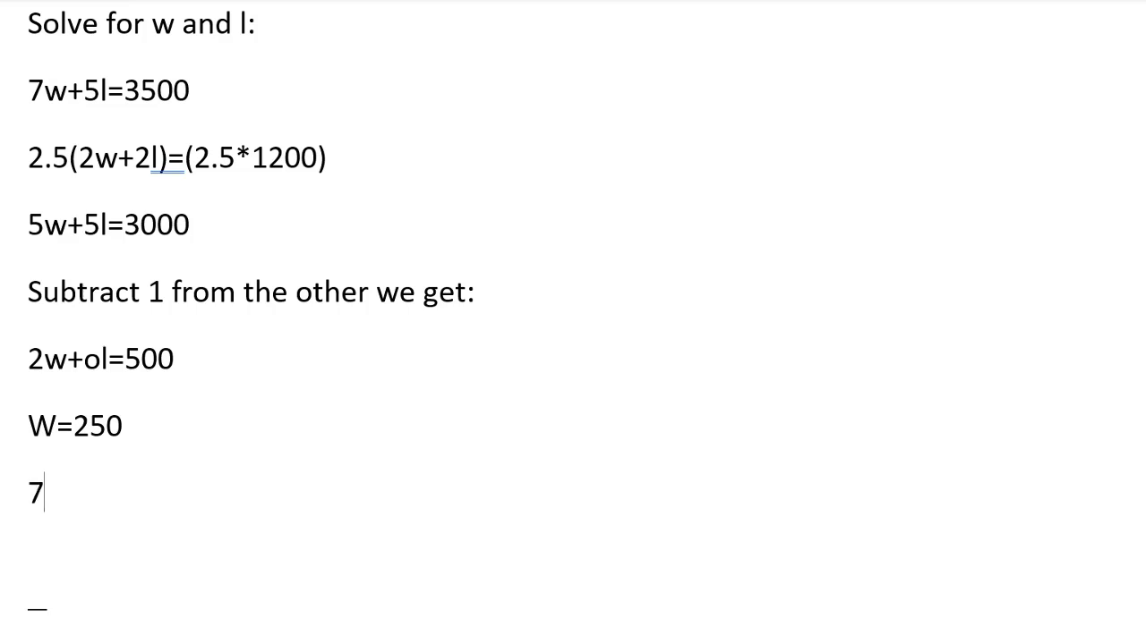
Type the substitution 7*250 + 5l=2500 on the line below W=250
{"action": "type", "text": "*"}
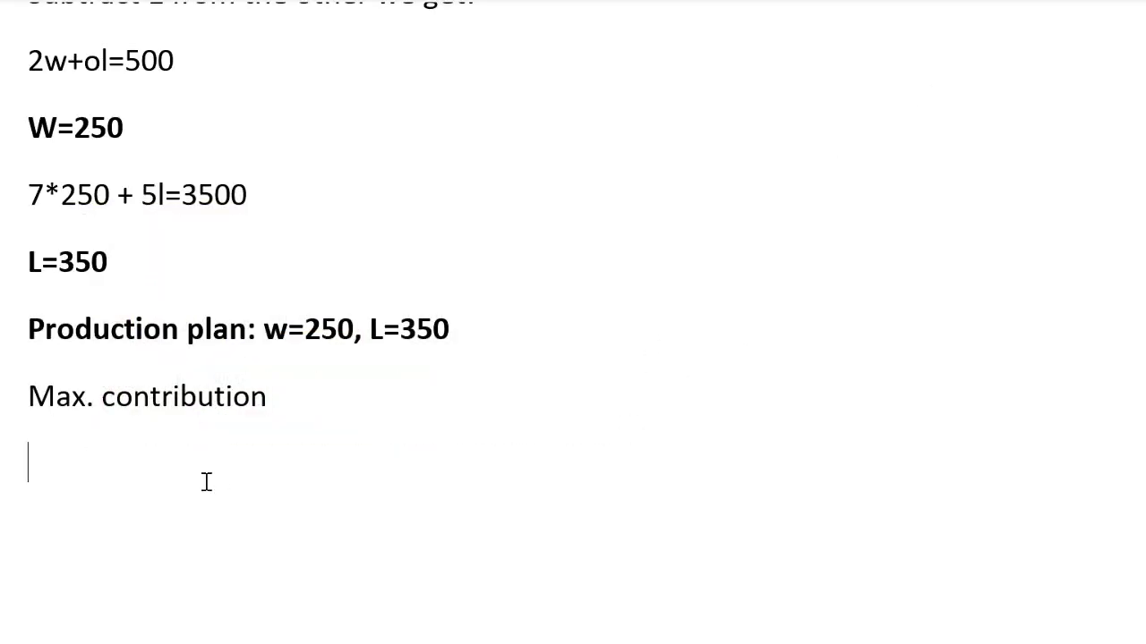
Enter 48*250+40*350=$26,000 under the Max. contribution line
{"action": "type", "text": "48*250+40*350=$26,000"}
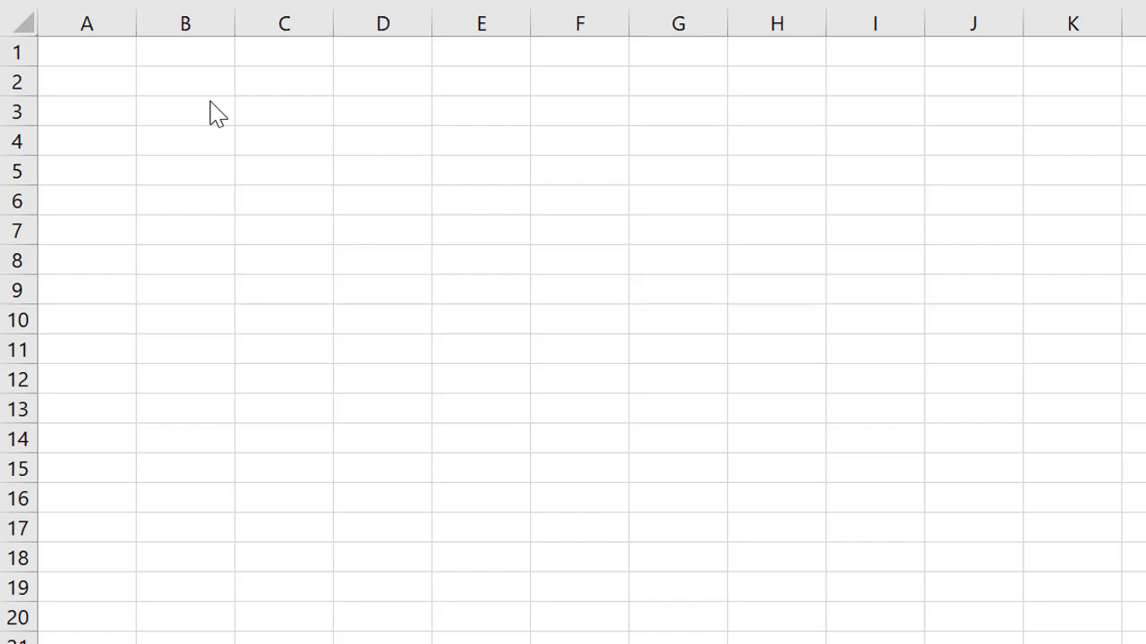
Add a bold 'Part A' heading in B2 and paste the plan equations beneath it
{"action": "key", "text": "F2"}
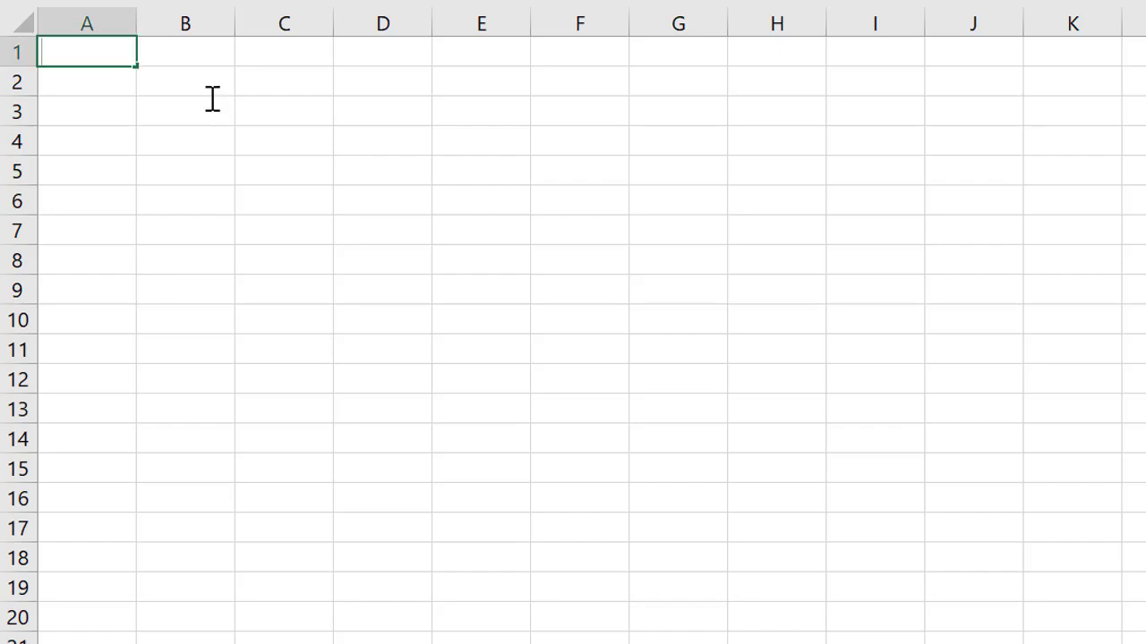
{"action": "left_click", "coordinate": [210, 93]}
{"action": "type", "text": "Part A"}
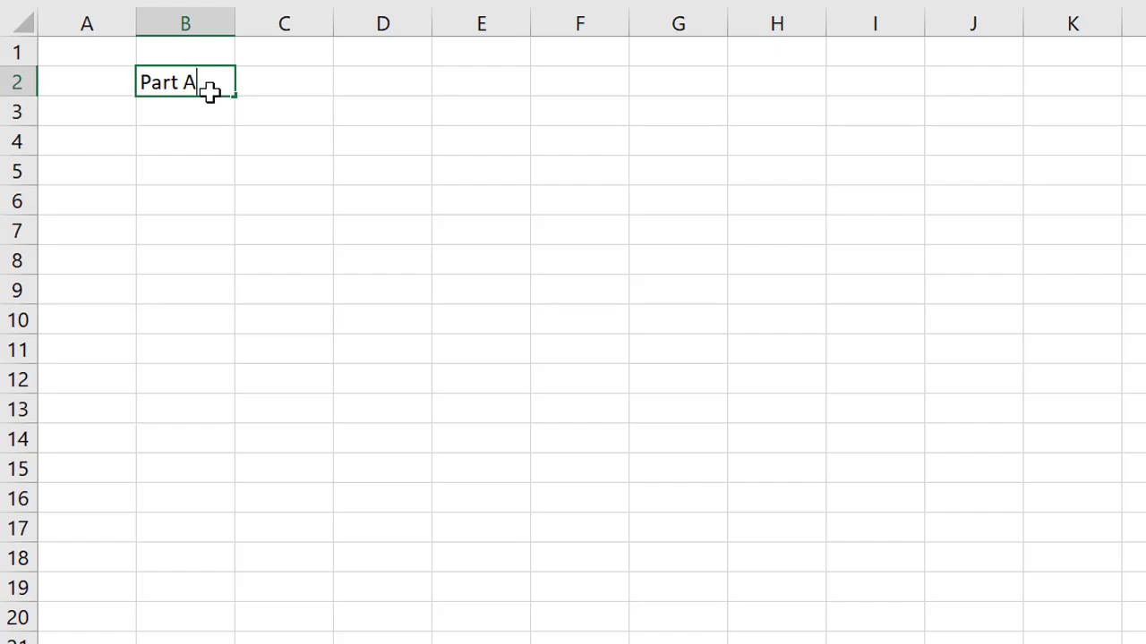
{"action": "key", "text": "Left"}
{"action": "key", "text": "Right"}
{"action": "key", "text": "ctrl+b"}
{"action": "key", "text": "Down"}
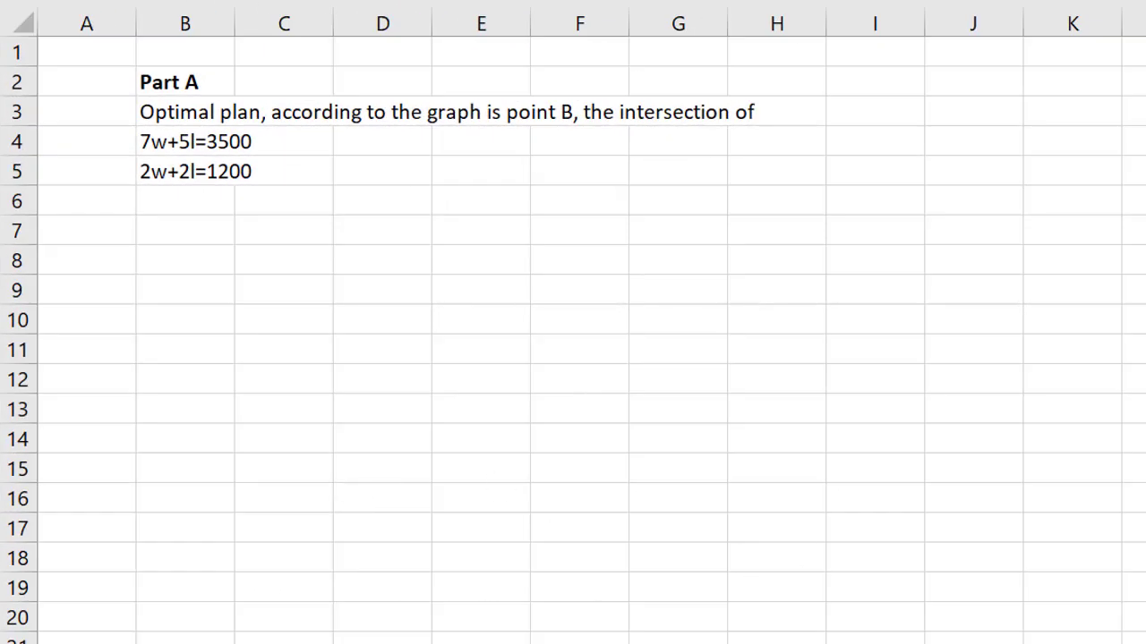
{"action": "key", "text": "ctrl+v"}
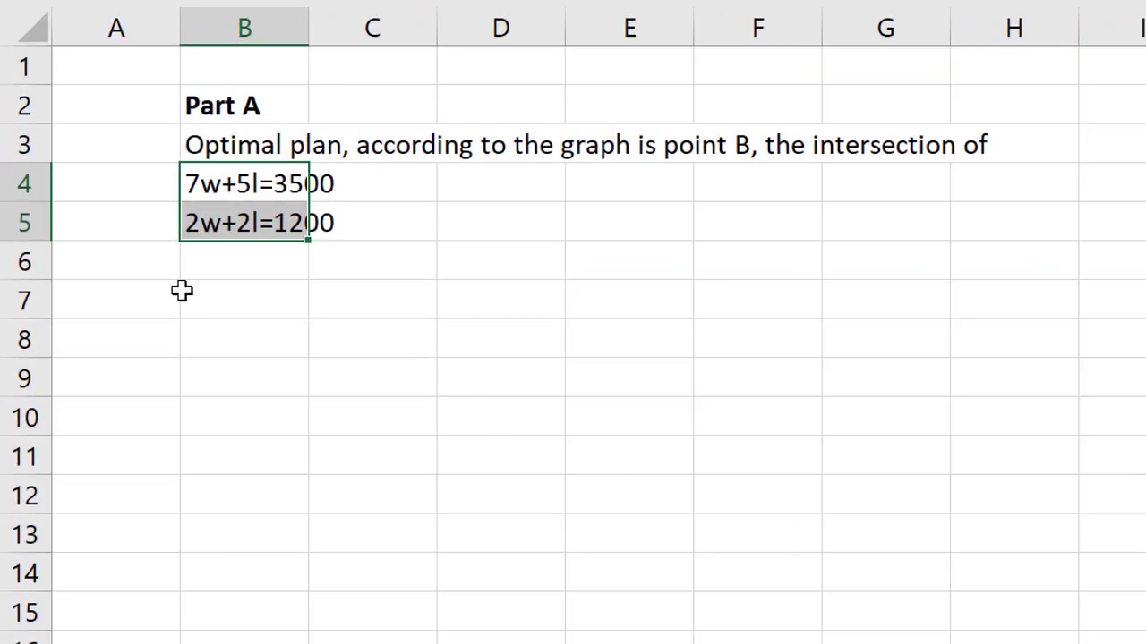
Label row 7 'Solve for L' and copy 7w+5l=3500 and 2w+2l=1200 into rows 8-9
{"action": "left_click", "coordinate": [229, 299]}
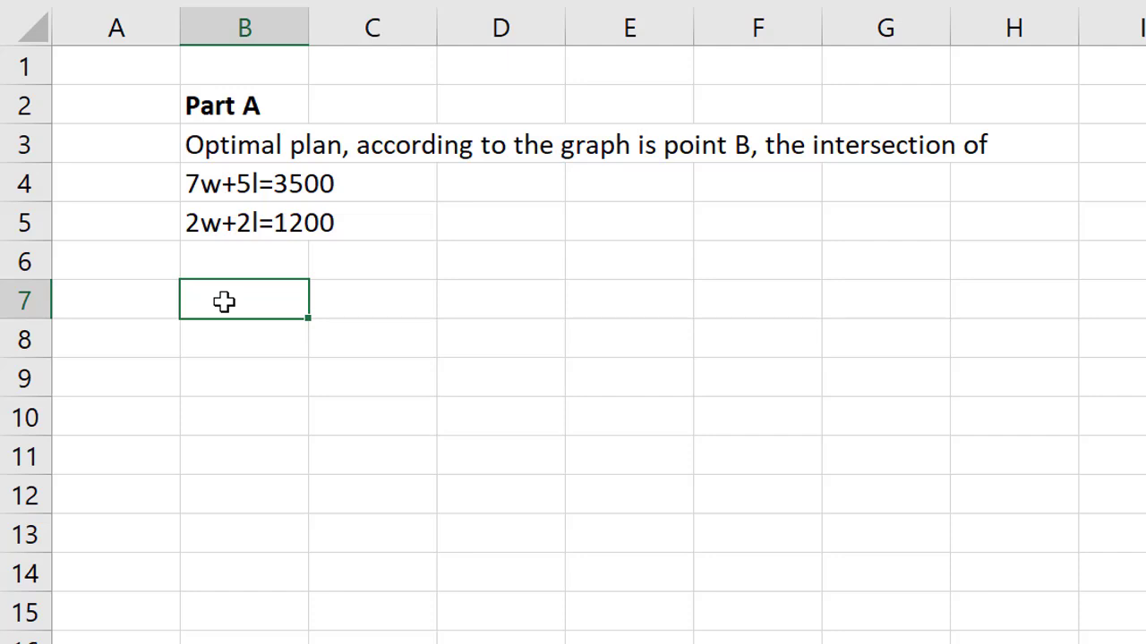
{"action": "type", "text": "Solve for L"}
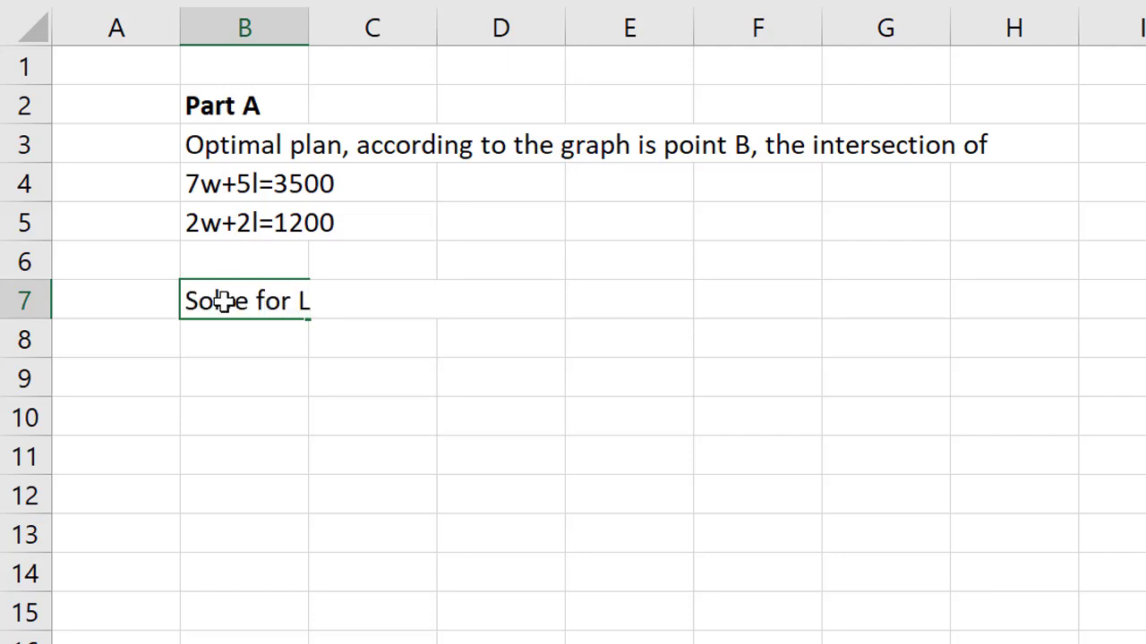
{"action": "key", "text": "Return"}
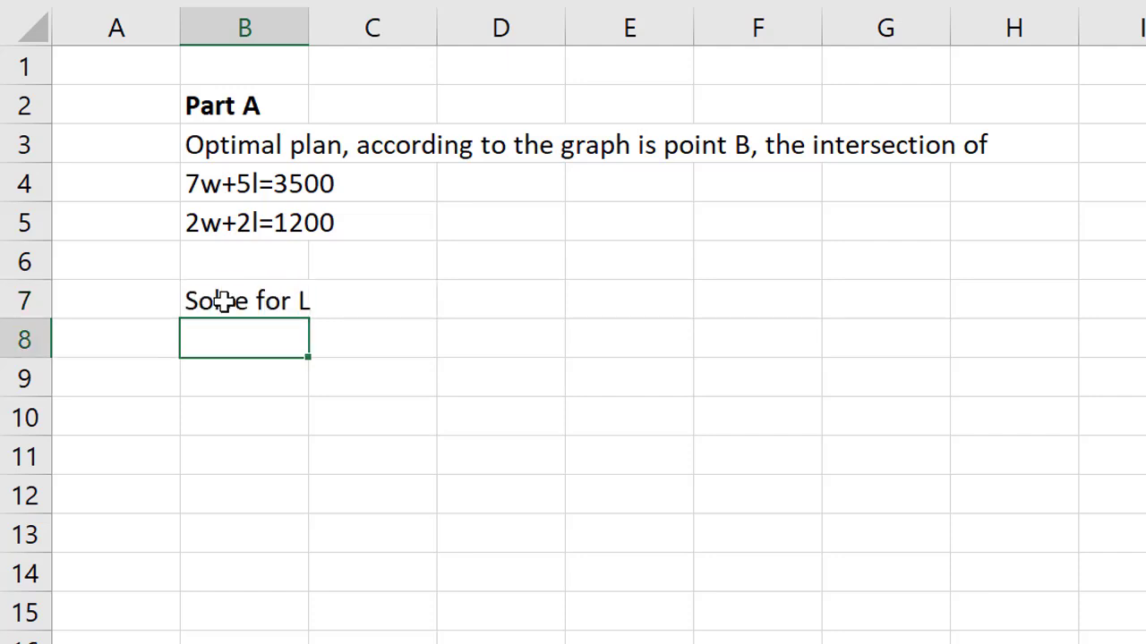
{"action": "left_click", "coordinate": [272, 184]}
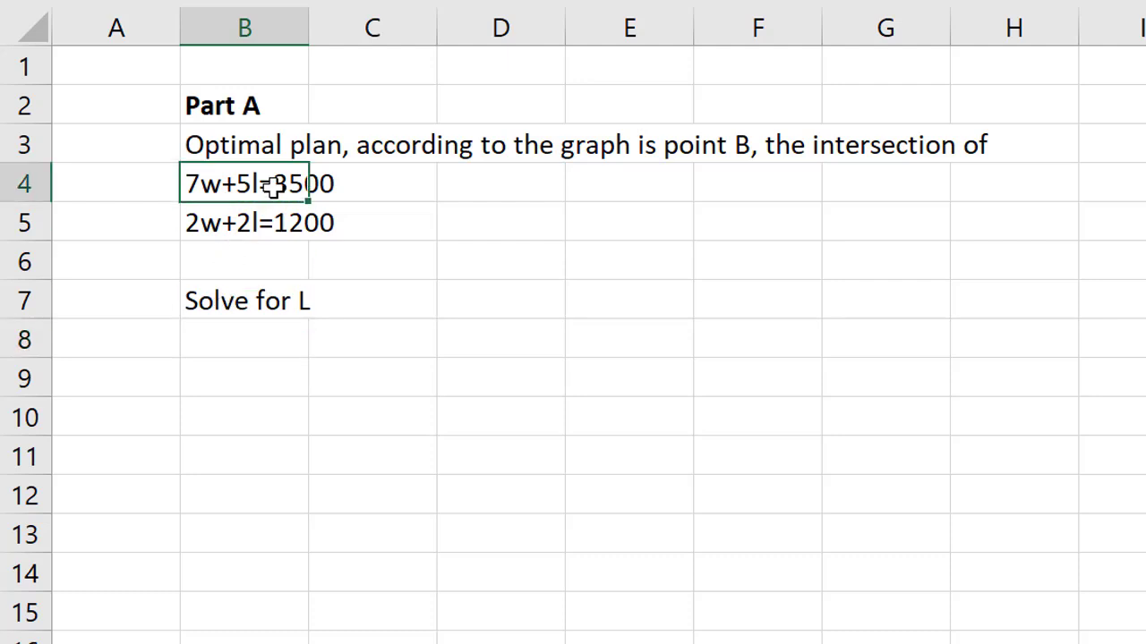
{"action": "key", "text": "ctrl+c"}
{"action": "left_click", "coordinate": [251, 356]}
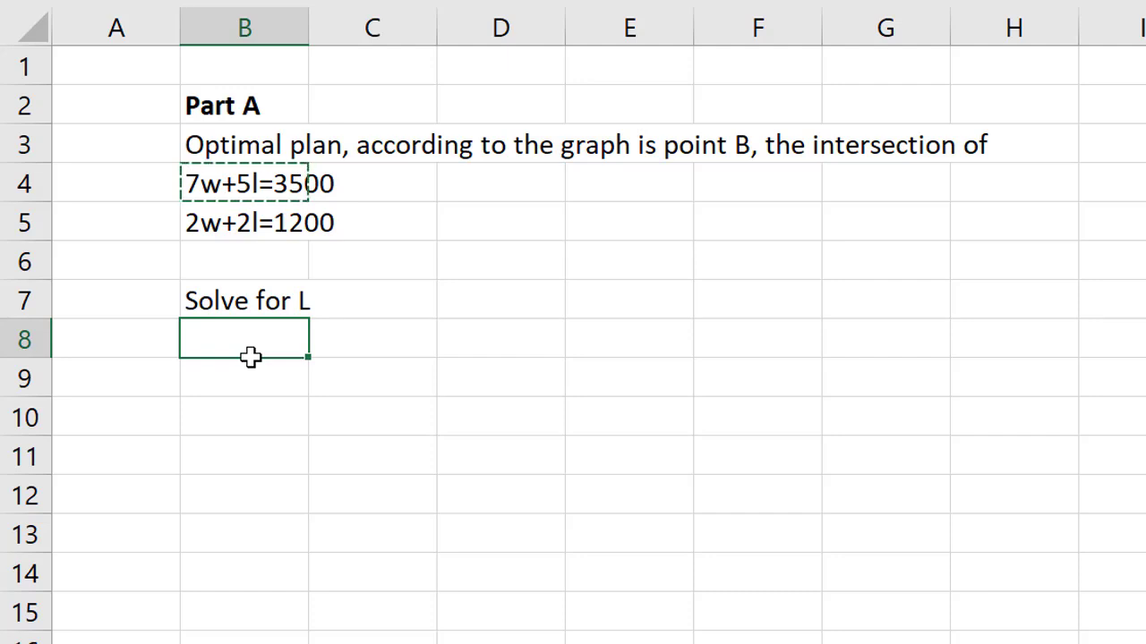
{"action": "key", "text": "ctrl+v"}
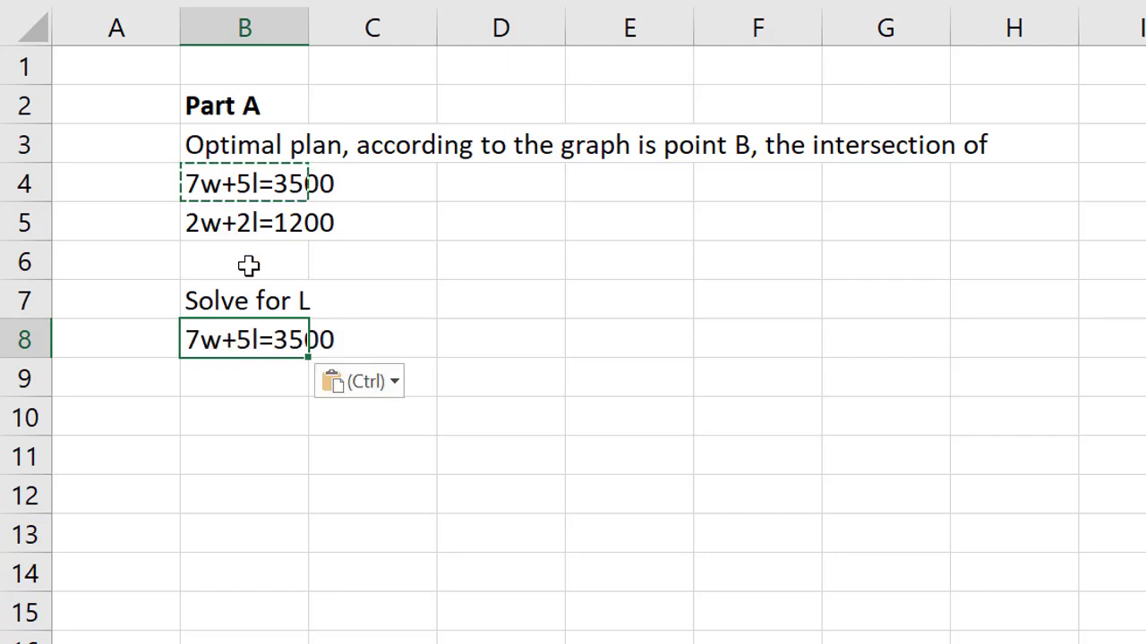
{"action": "left_click", "coordinate": [255, 223]}
{"action": "key", "text": "ctrl+c"}
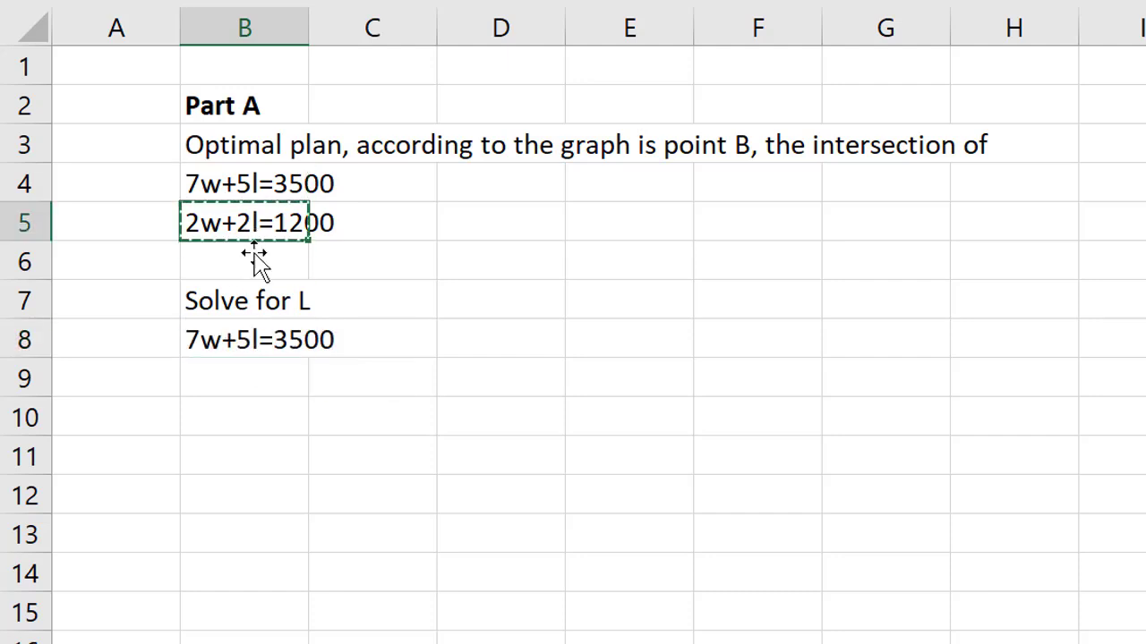
{"action": "left_click", "coordinate": [251, 368]}
{"action": "key", "text": "ctrl+v"}
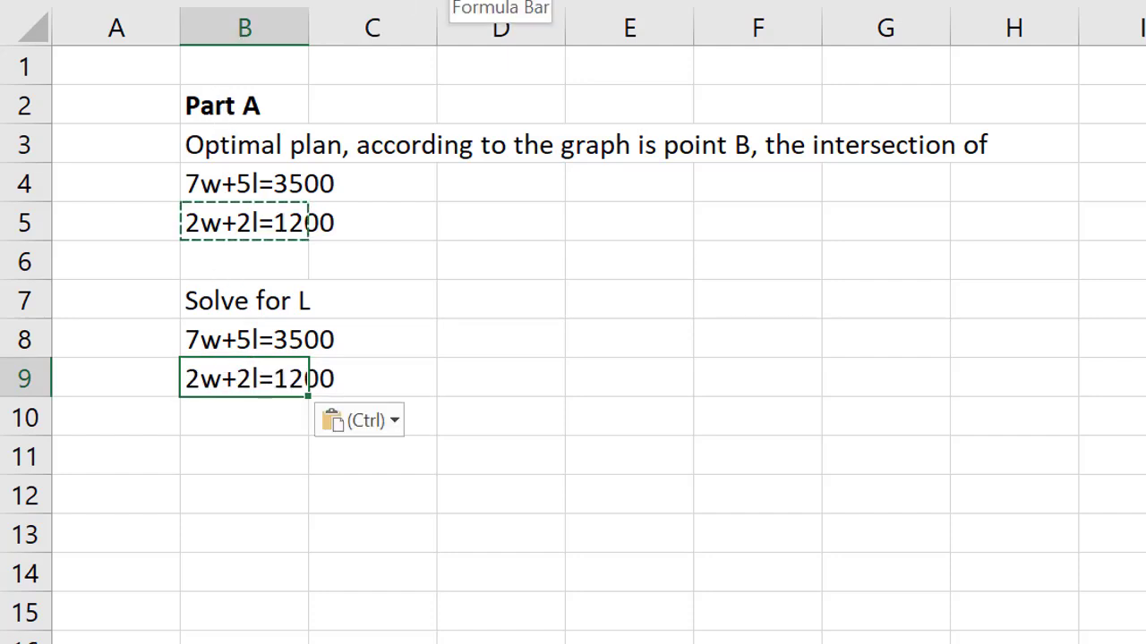
Rewrite the row 9 equation's left side as 2.5(2w+2l)
{"action": "left_click", "coordinate": [498, 3]}
{"action": "key", "text": "BackSpace"}
{"action": "key", "text": "BackSpace"}
{"action": "key", "text": "BackSpace"}
{"action": "key", "text": "BackSpace"}
{"action": "key", "text": "Left"}
{"action": "type", "text": ")"}
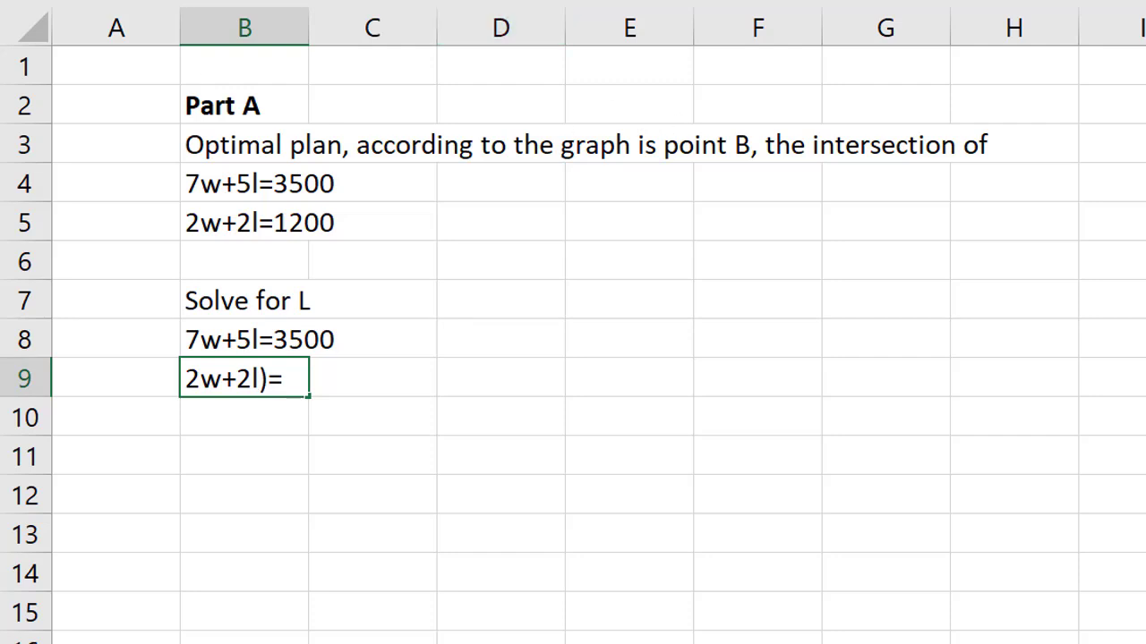
{"action": "key", "text": "Home"}
{"action": "type", "text": "("}
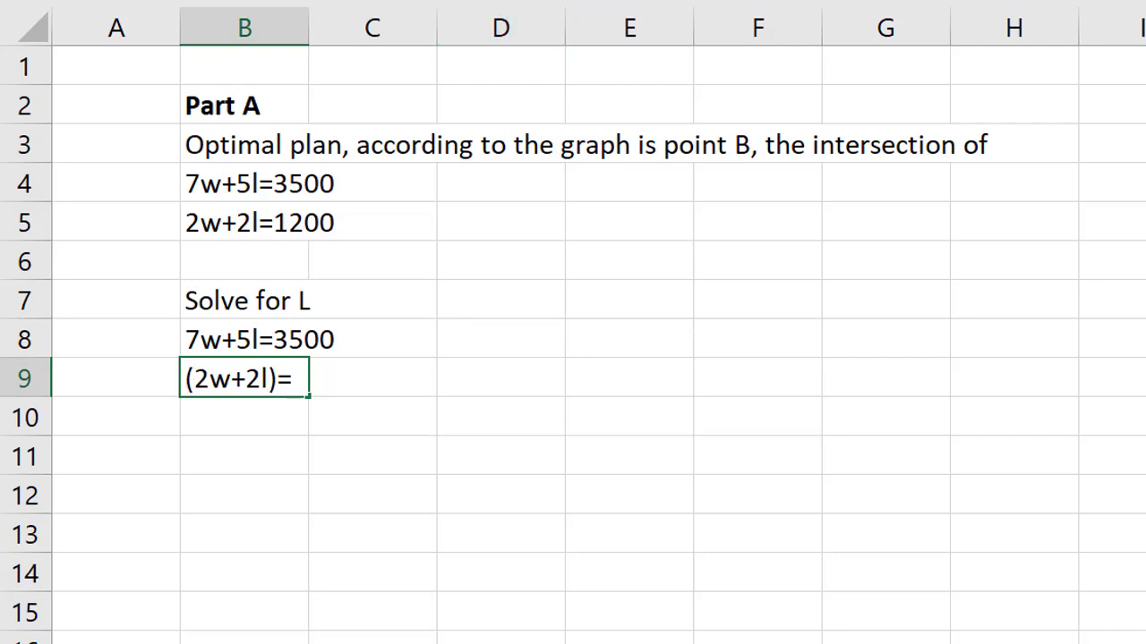
{"action": "key", "text": "Home"}
{"action": "type", "text": "2.5"}
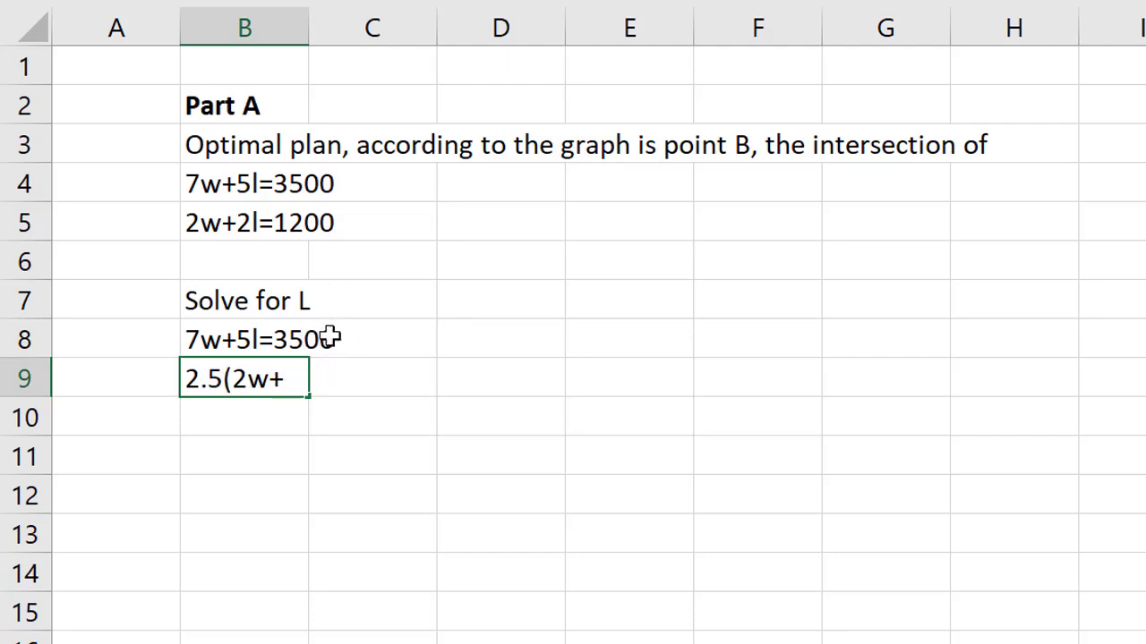
{"action": "key", "text": "Return"}
{"action": "key", "text": "Up"}
{"action": "key", "text": "Right"}
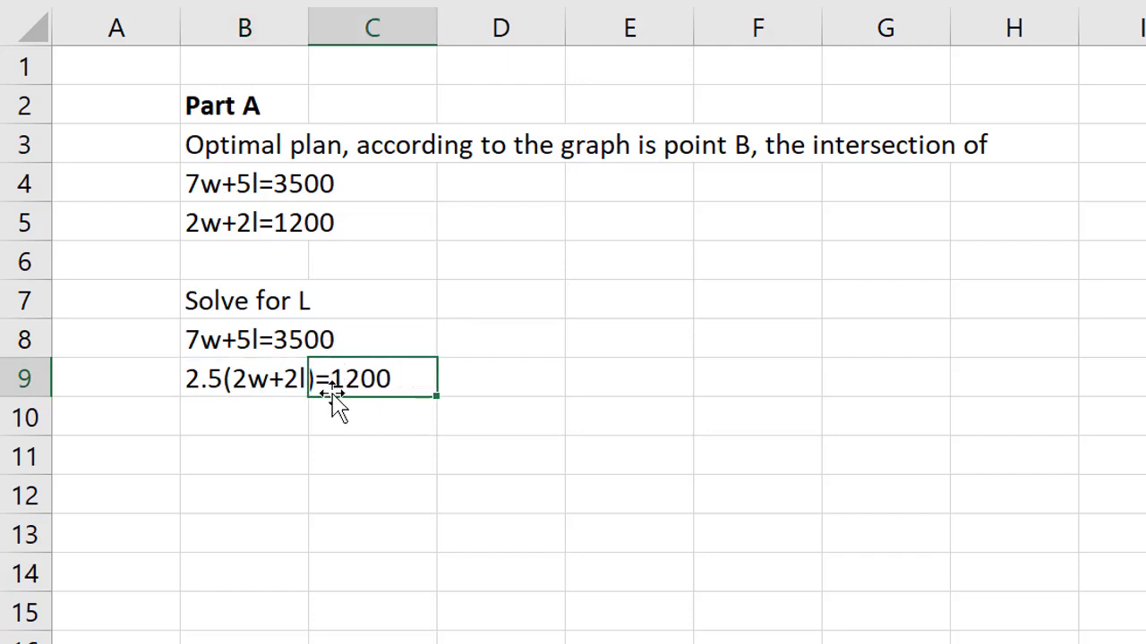
Change the row 9 right-hand side to 2.5*1200
{"action": "left_click", "coordinate": [247, 380]}
{"action": "key", "text": "Delete"}
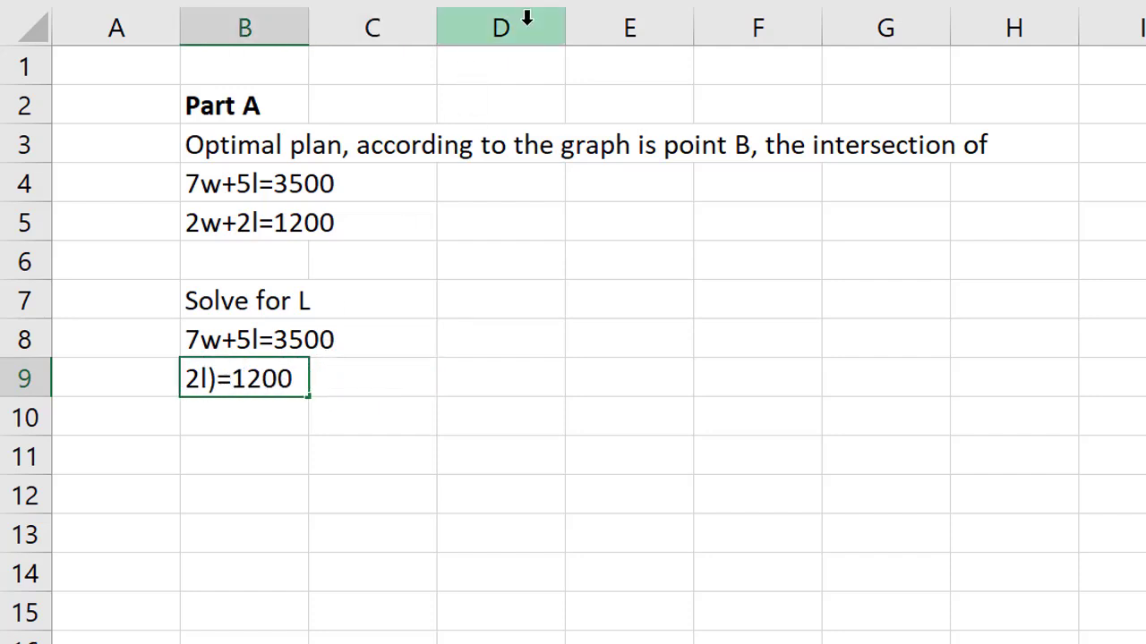
{"action": "type", "text": "2.5*"}
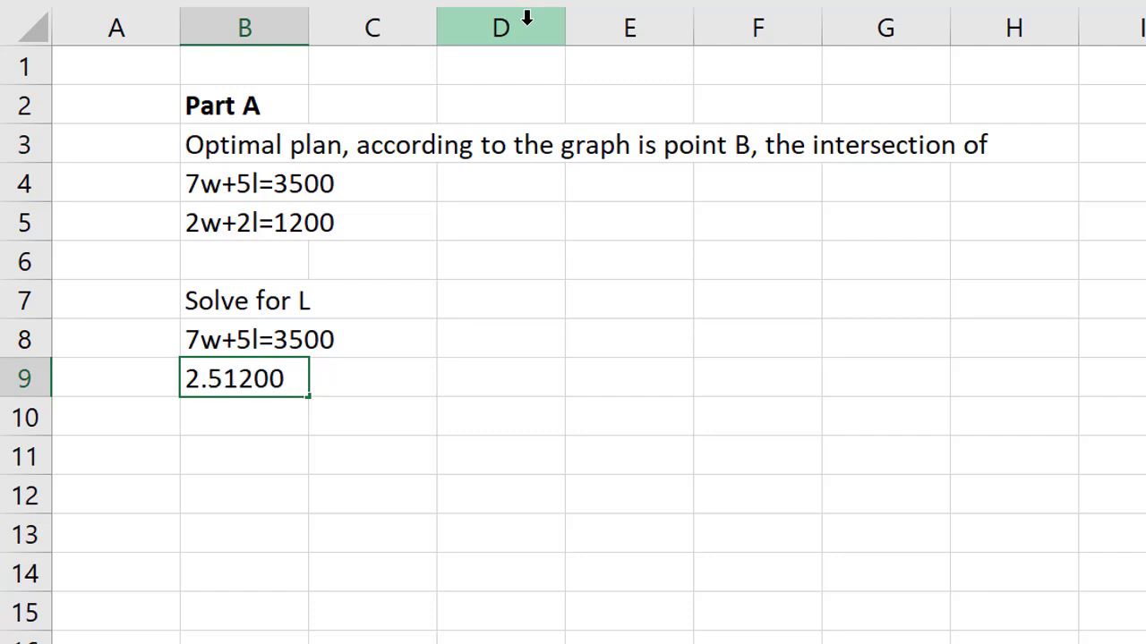
{"action": "key", "text": "Return"}
{"action": "key", "text": "Up"}
{"action": "key", "text": "Right"}
{"action": "key", "text": "Right"}
{"action": "key", "text": "Right"}
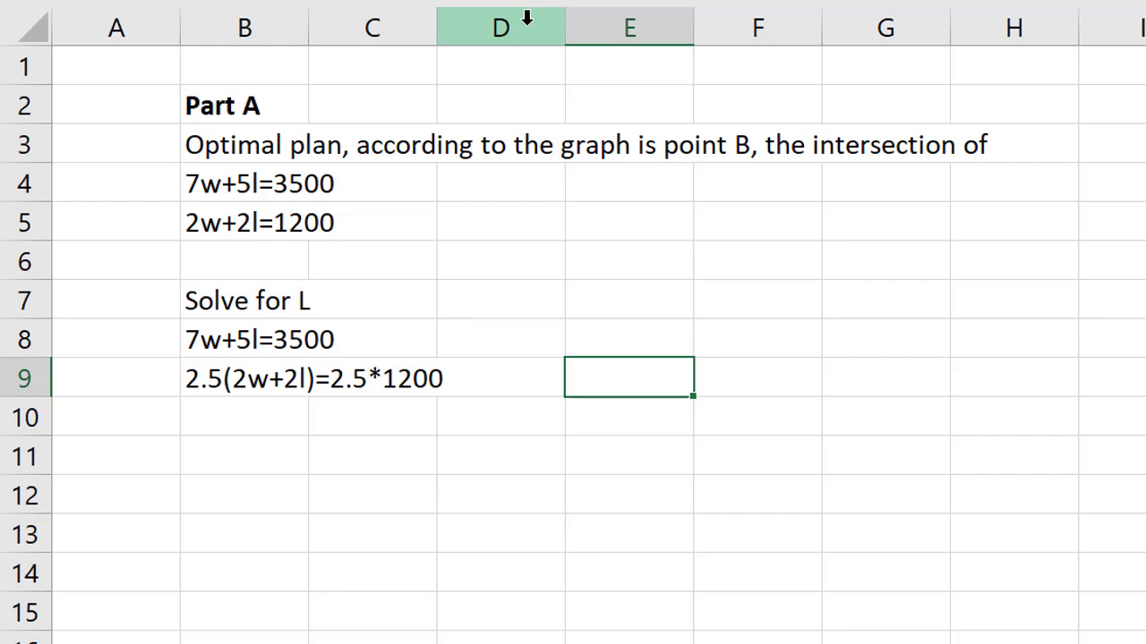
Add the note 'mulitply both sides by 2.5' and enter the equation 5w+wl=3000 in B11
{"action": "type", "text": "mulitply both s"}
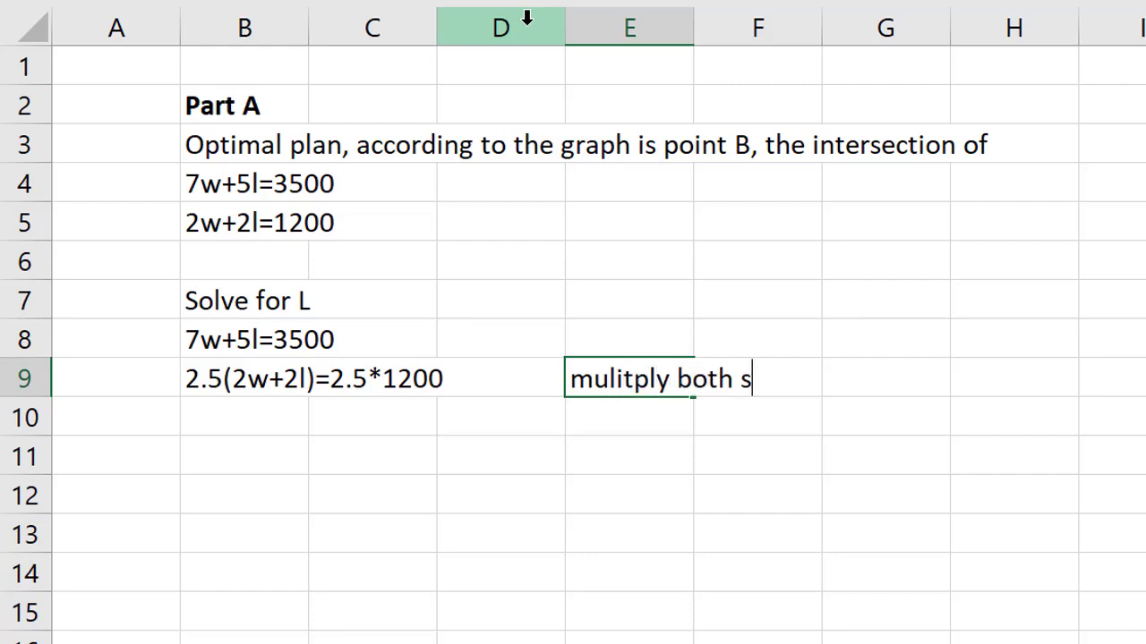
{"action": "type", "text": "ides by 2.5"}
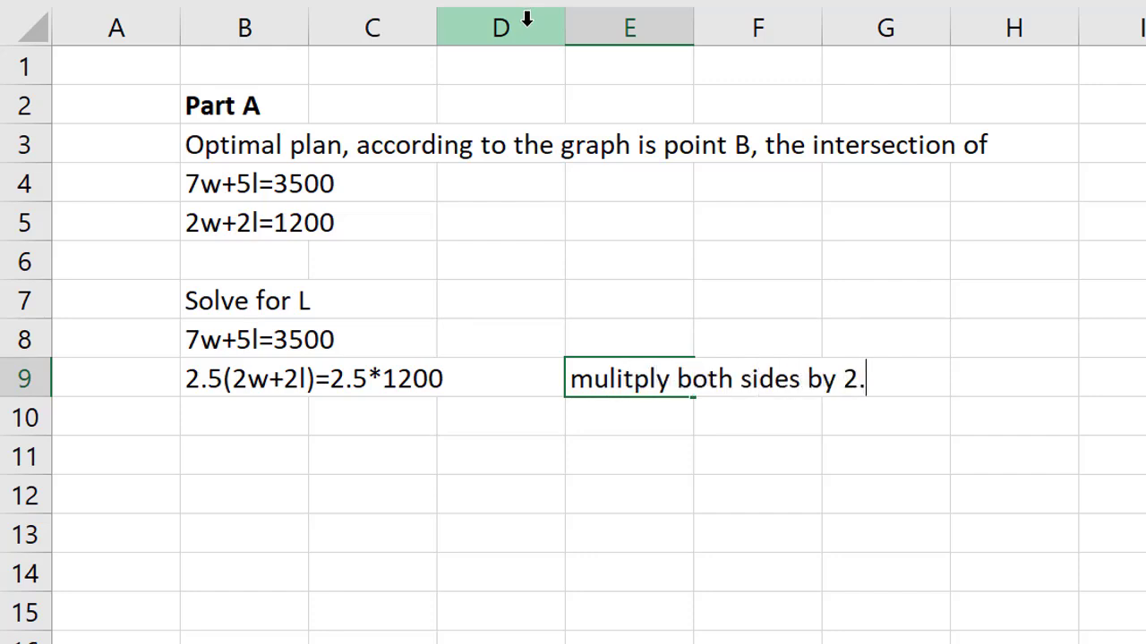
{"action": "key", "text": "Return"}
{"action": "key", "text": "Left"}
{"action": "key", "text": "Left"}
{"action": "key", "text": "Left"}
{"action": "key", "text": "Left"}
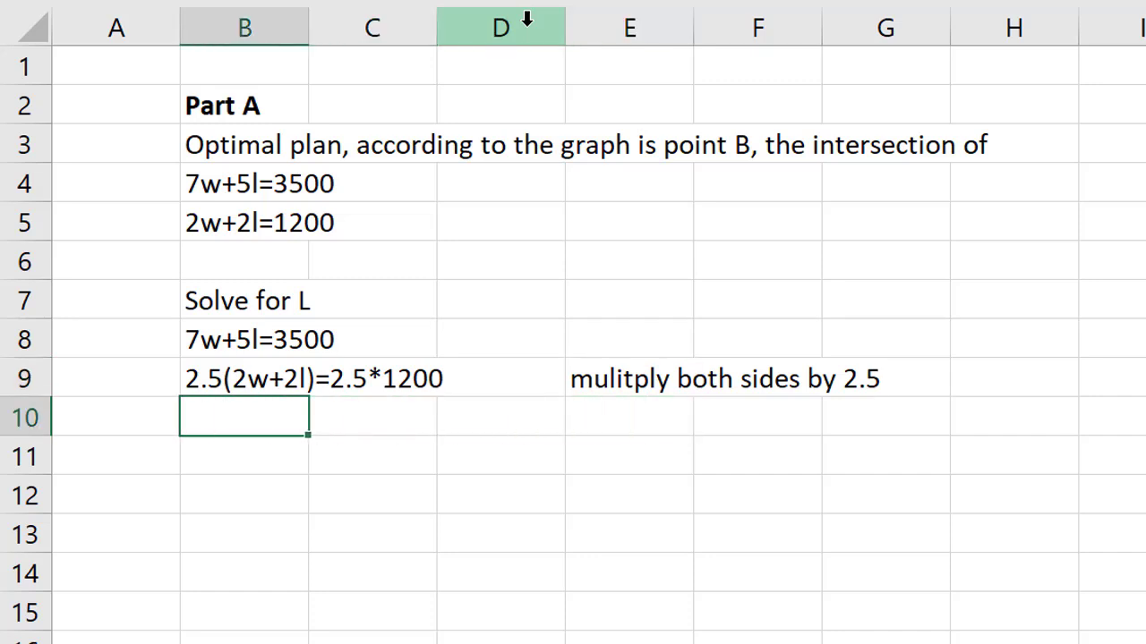
{"action": "key", "text": "Down"}
{"action": "key", "text": "Right"}
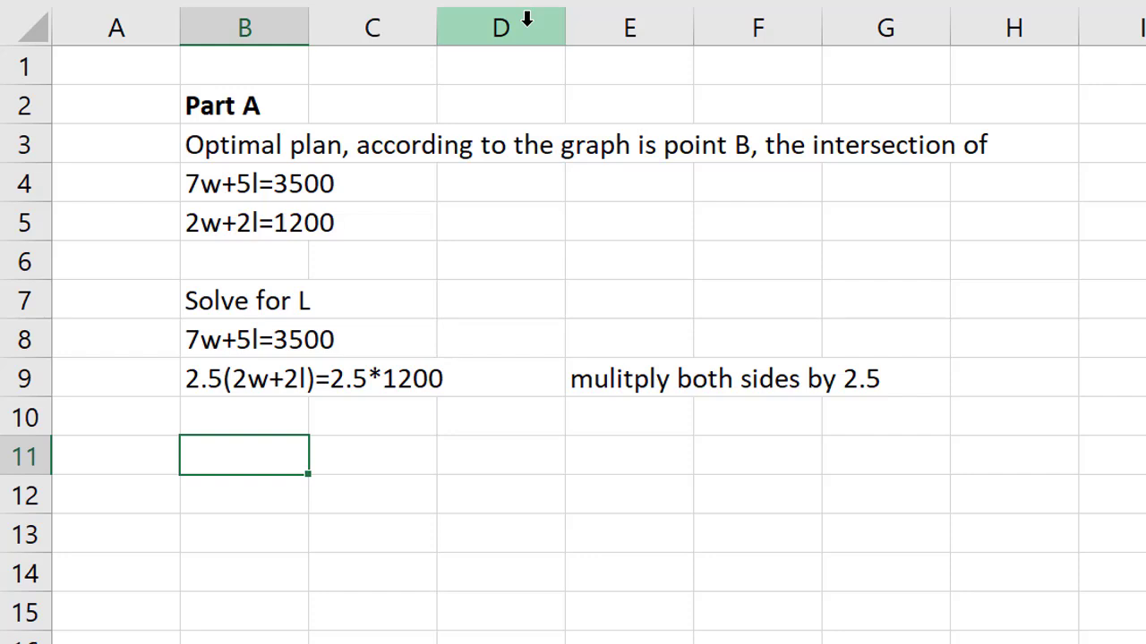
{"action": "type", "text": "5w+wl="}
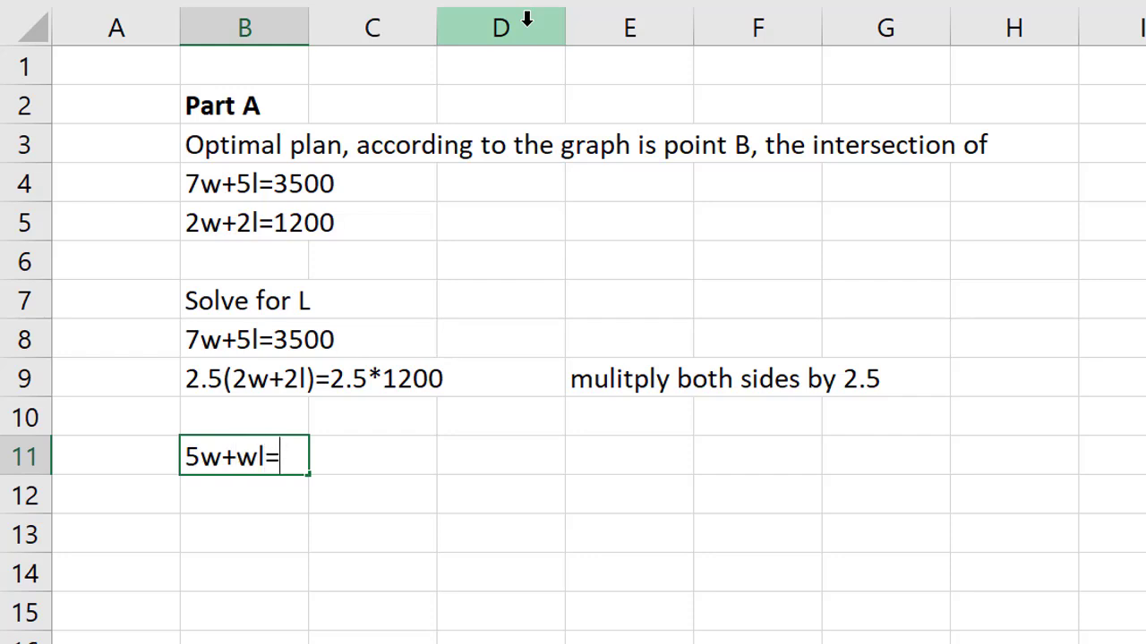
{"action": "type", "text": "3000"}
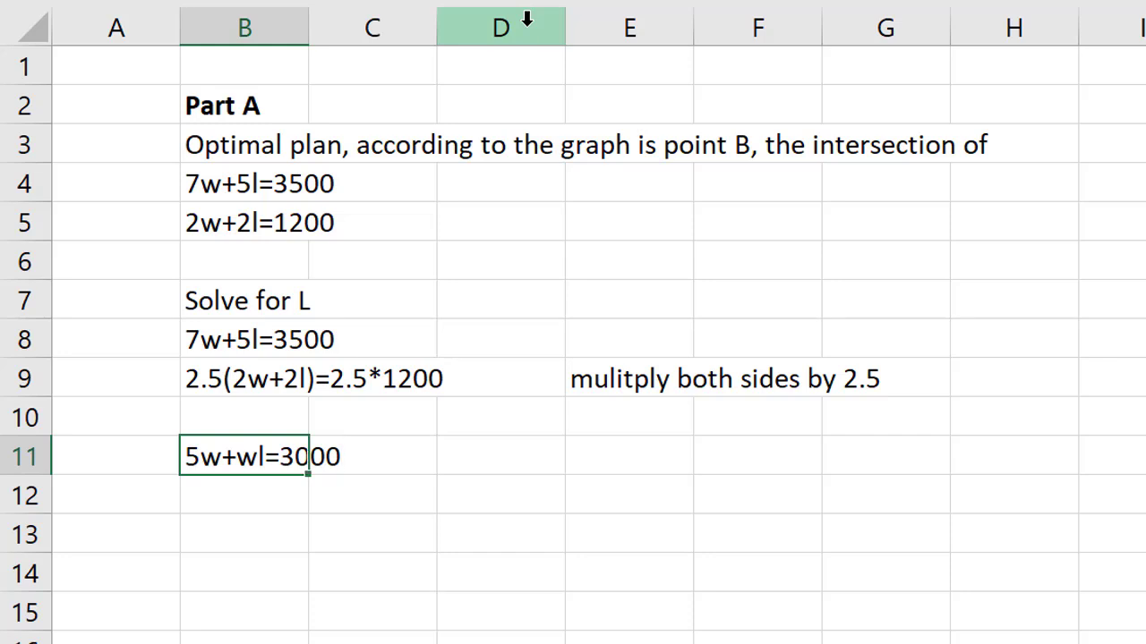
{"action": "key", "text": "Right"}
{"action": "key", "text": "Right"}
{"action": "key", "text": "Right"}
{"action": "key", "text": "Right"}
Add the note 'subtract this from the first equation' in E11
{"action": "key", "text": "Left"}
{"action": "type", "text": "subtract thsi"}
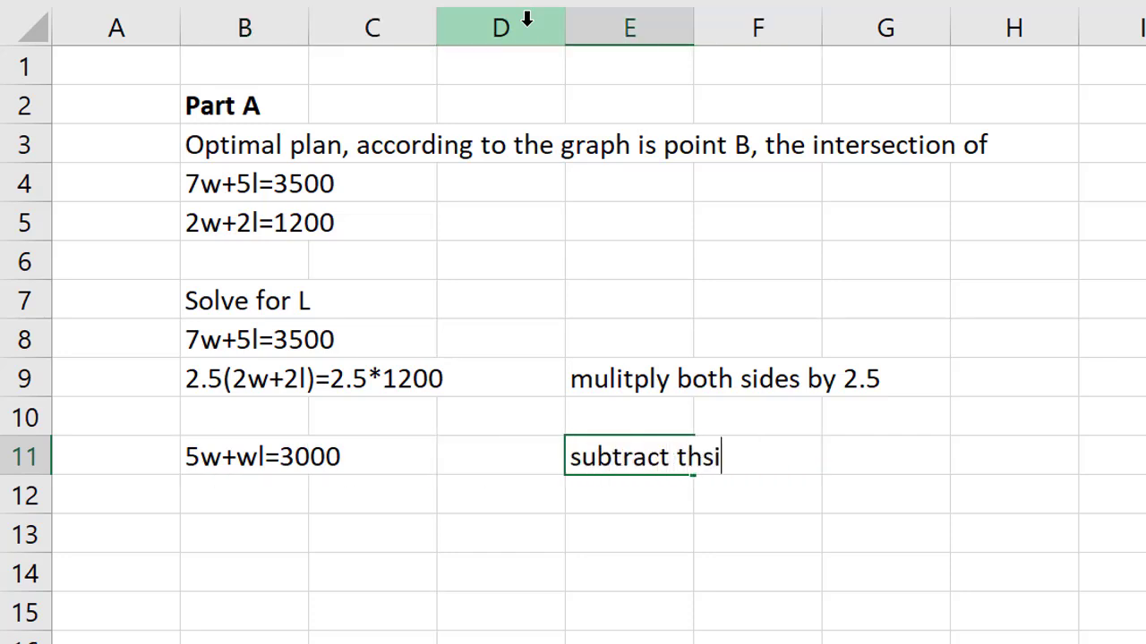
{"action": "key", "text": "BackSpace"}
{"action": "key", "text": "BackSpace"}
{"action": "type", "text": "is for"}
{"action": "key", "text": "BackSpace"}
{"action": "key", "text": "BackSpace"}
{"action": "type", "text": "rom the first equation"}
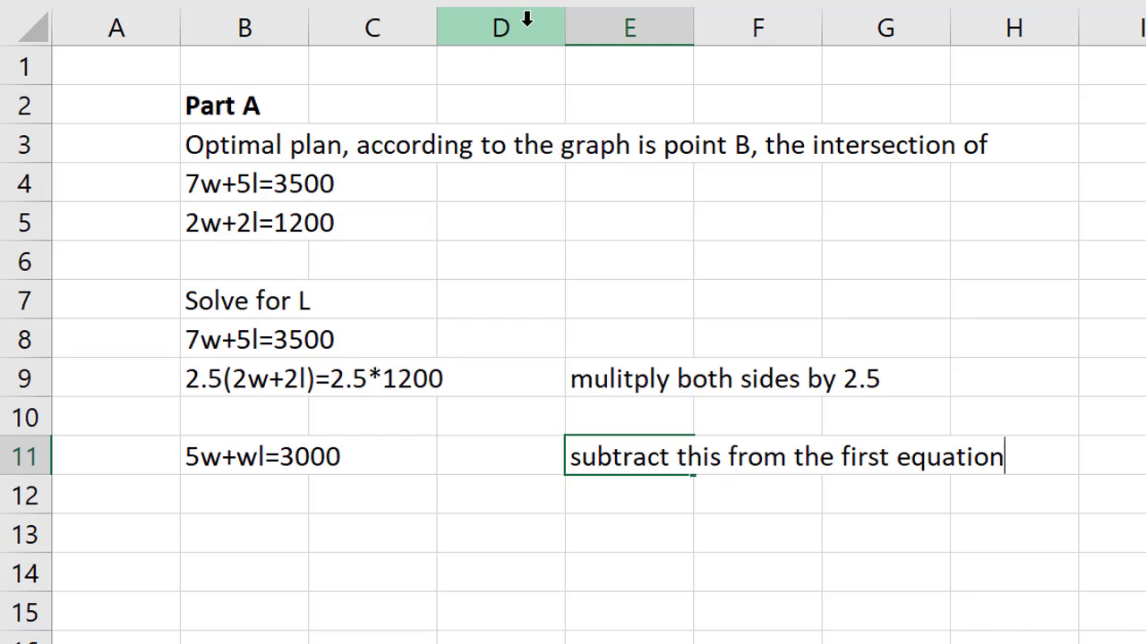
{"action": "key", "text": "Return"}
Start fixing the wrong coefficient in the B11 equation 5w+wl=3000
{"action": "key", "text": "Left"}
{"action": "key", "text": "Left"}
{"action": "key", "text": "Left"}
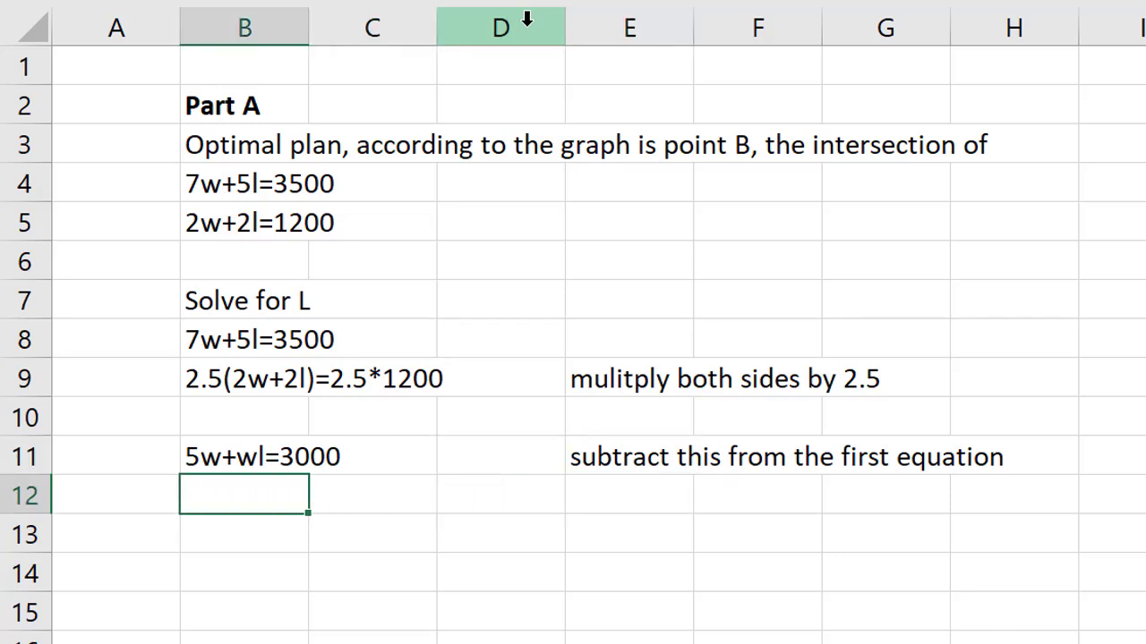
{"action": "key", "text": "Up"}
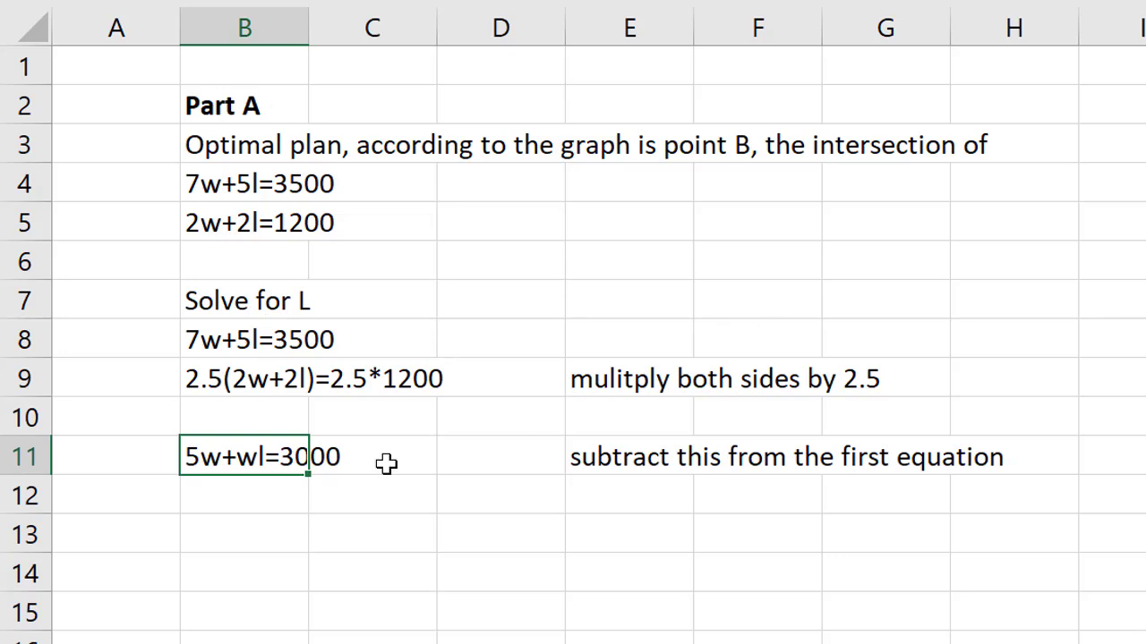
{"action": "key", "text": "BackSpace"}
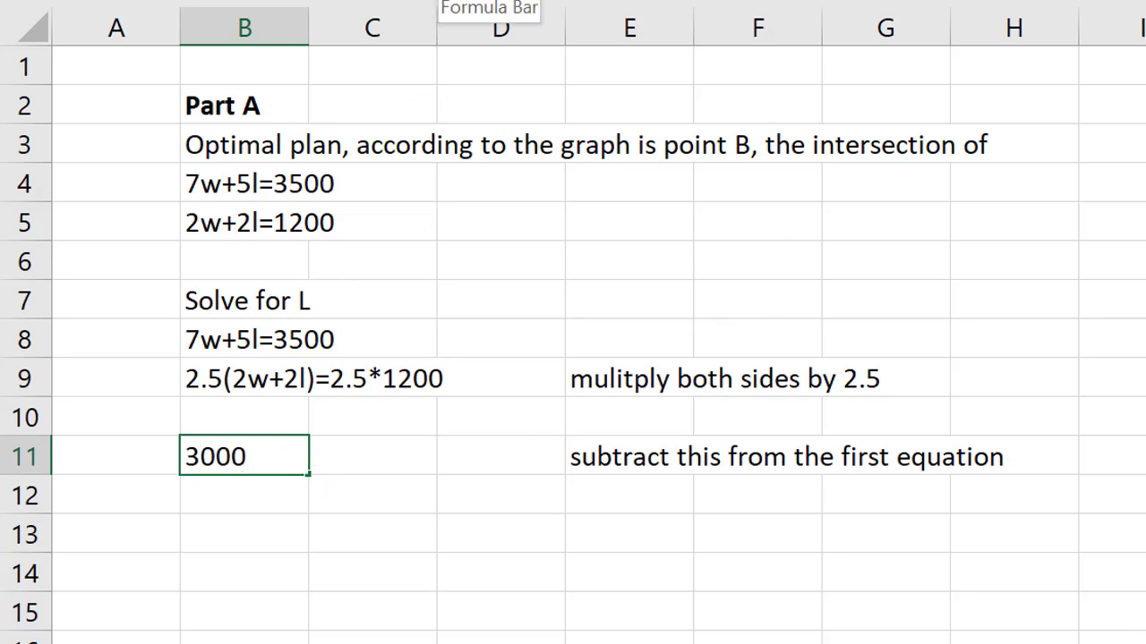
{"action": "key", "text": "BackSpace"}
Correct B11 to 5w+5l=3000 and move the 2w+0l=500 result up into B12
{"action": "type", "text": "5w+5l="}
{"action": "left_click", "coordinate": [456, 305]}
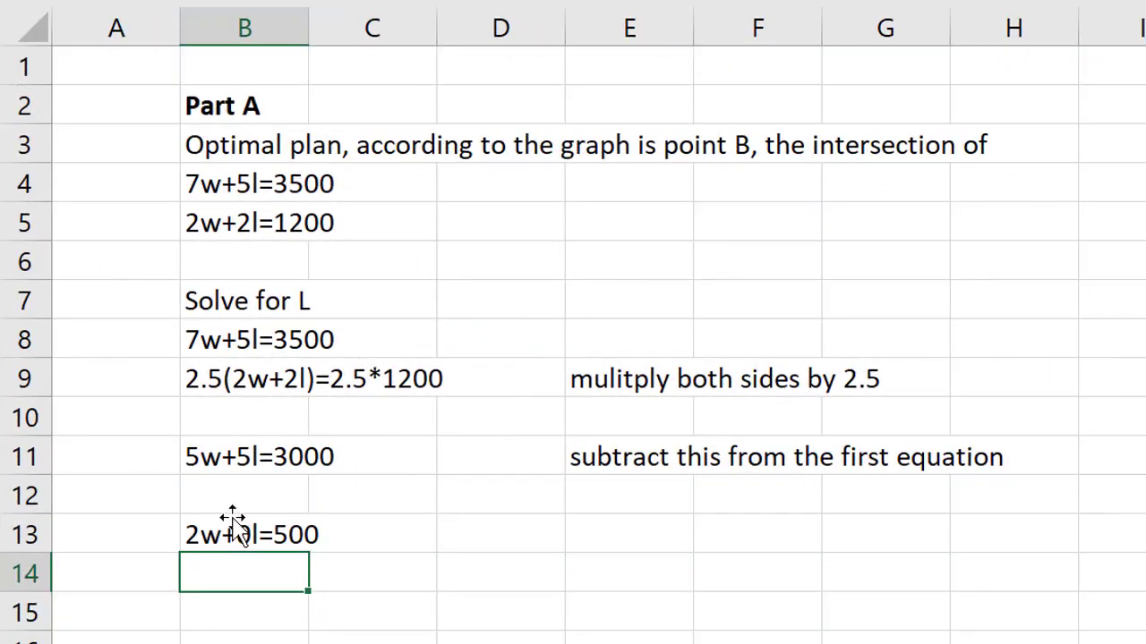
{"action": "left_click", "coordinate": [231, 528]}
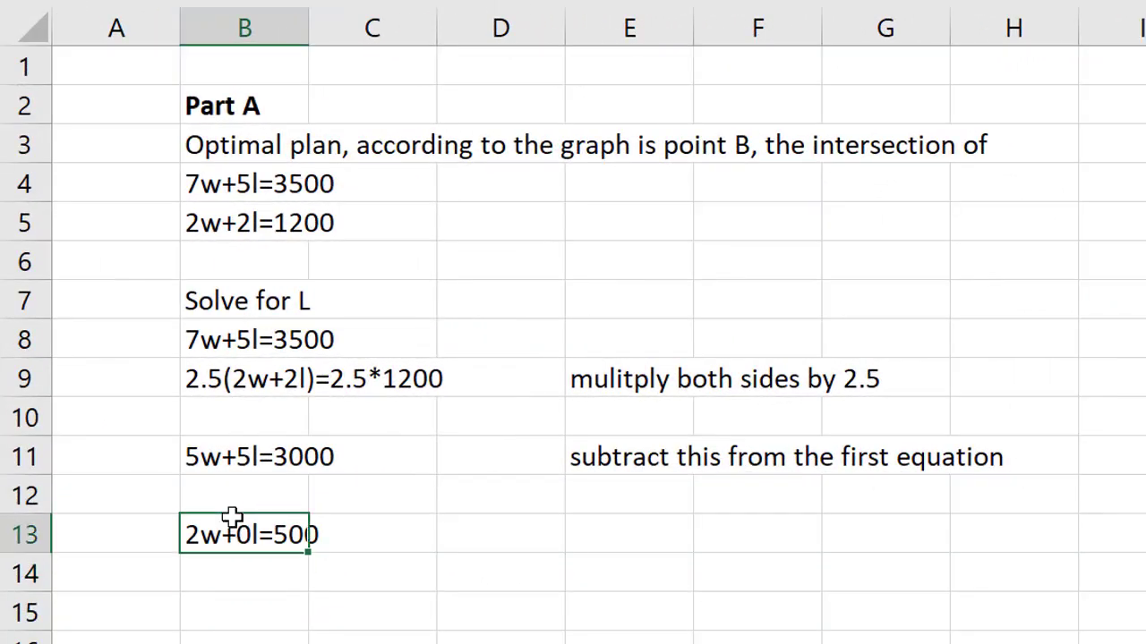
{"action": "key", "text": "ctrl+c"}
{"action": "left_click", "coordinate": [239, 484]}
{"action": "key", "text": "ctrl+v"}
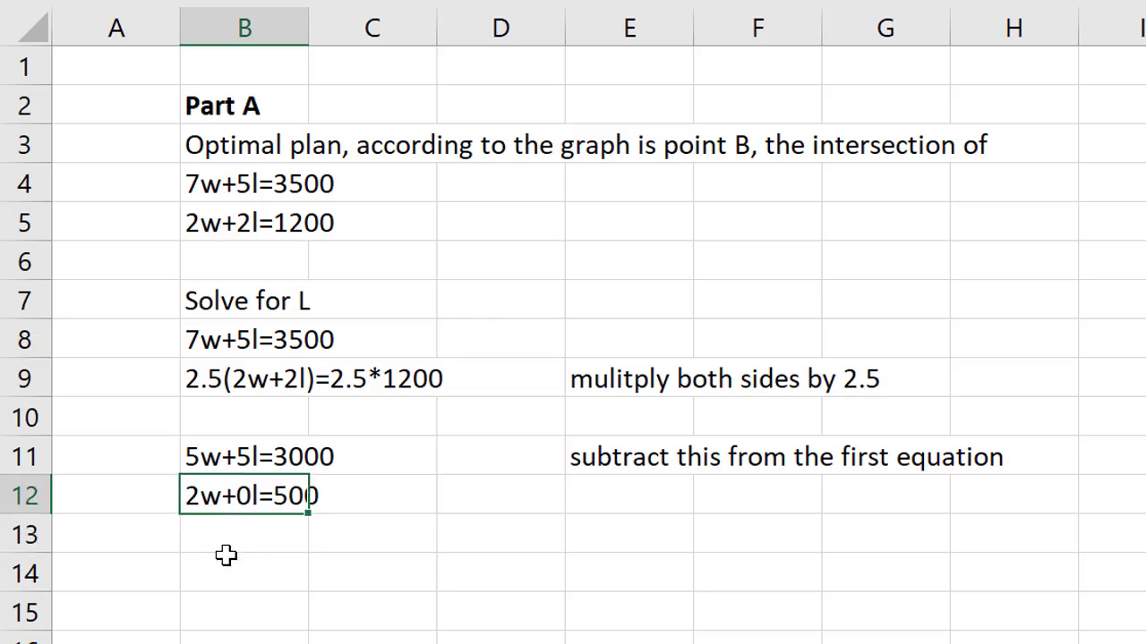
Add the label 'w=' with formula =500/2 giving 250, and an 'L=' label below
{"action": "left_click", "coordinate": [231, 541]}
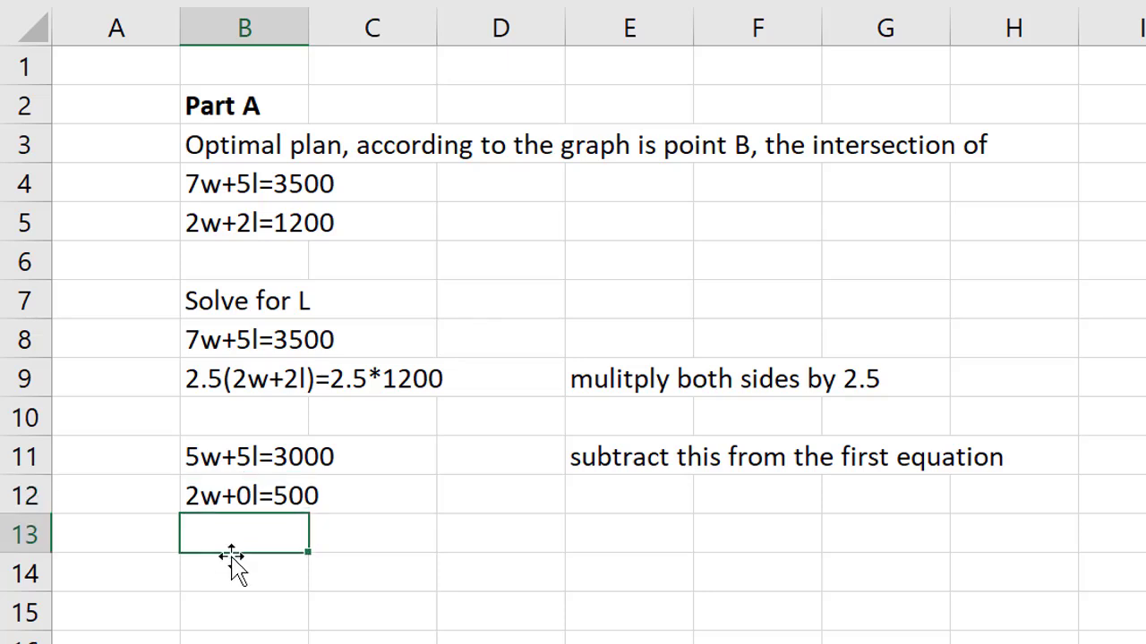
{"action": "left_click", "coordinate": [231, 579]}
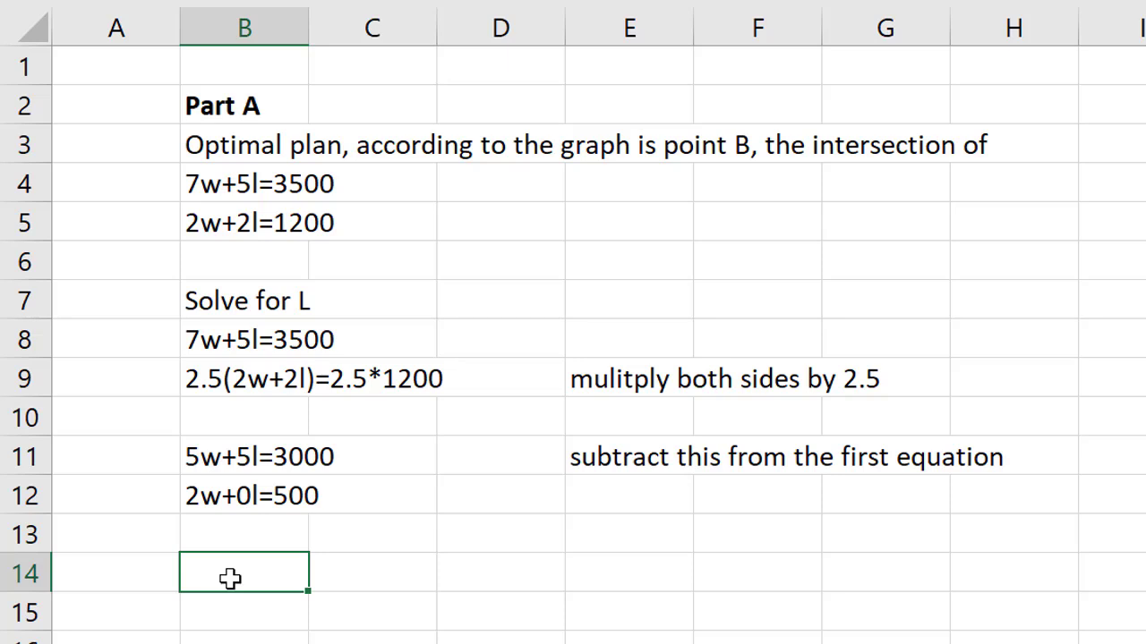
{"action": "key", "text": "Left"}
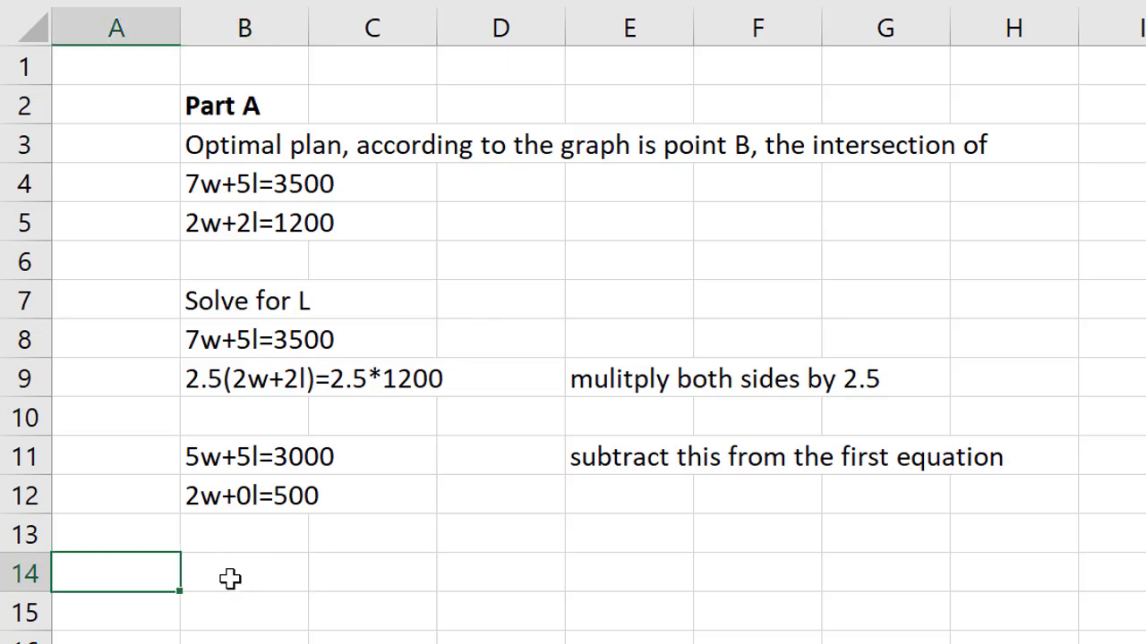
{"action": "type", "text": "w="}
{"action": "key", "text": "Tab"}
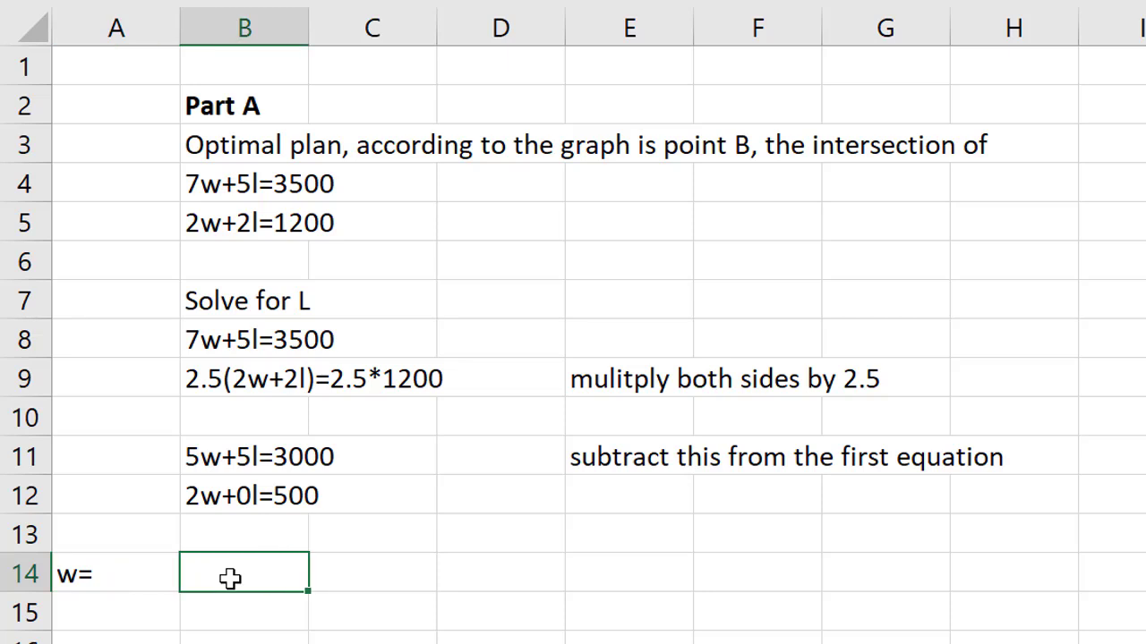
{"action": "type", "text": "=500/2"}
{"action": "key", "text": "Return"}
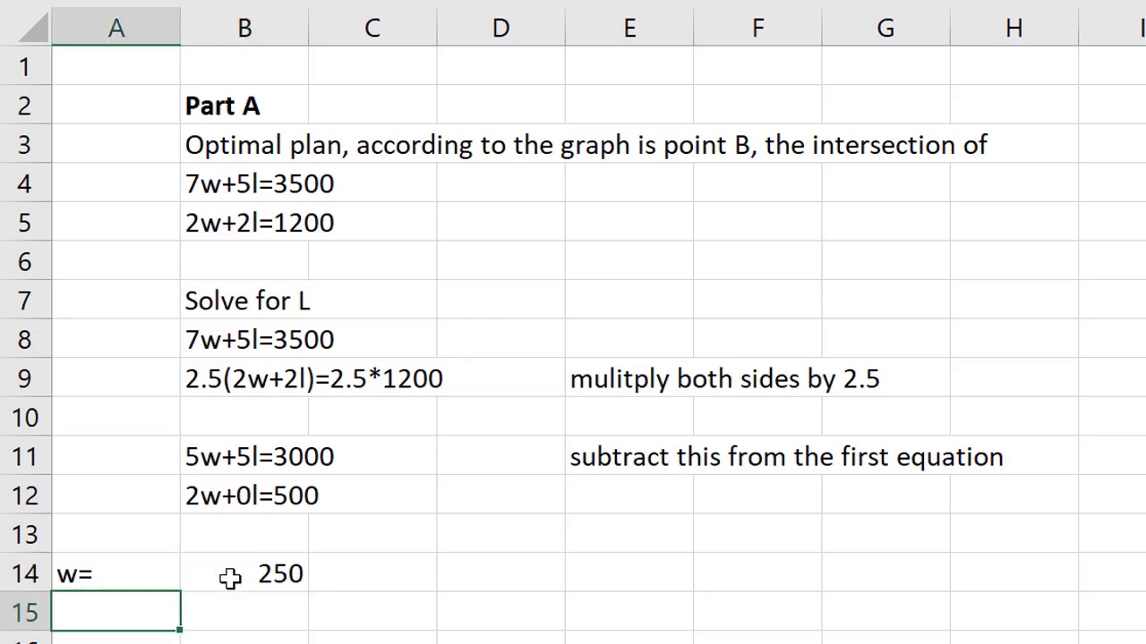
{"action": "type", "text": "L="}
In B15, type the substitution 7*250+5l=3500 beside the L= label
{"action": "left_click", "coordinate": [242, 615]}
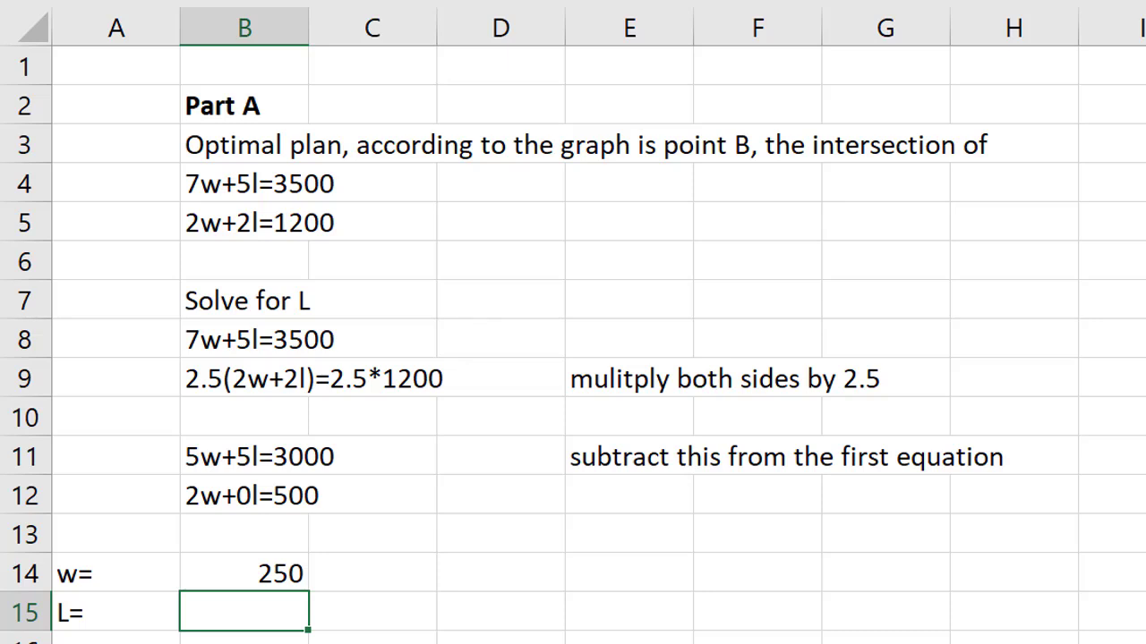
{"action": "type", "text": "7*"}
{"action": "type", "text": "250"}
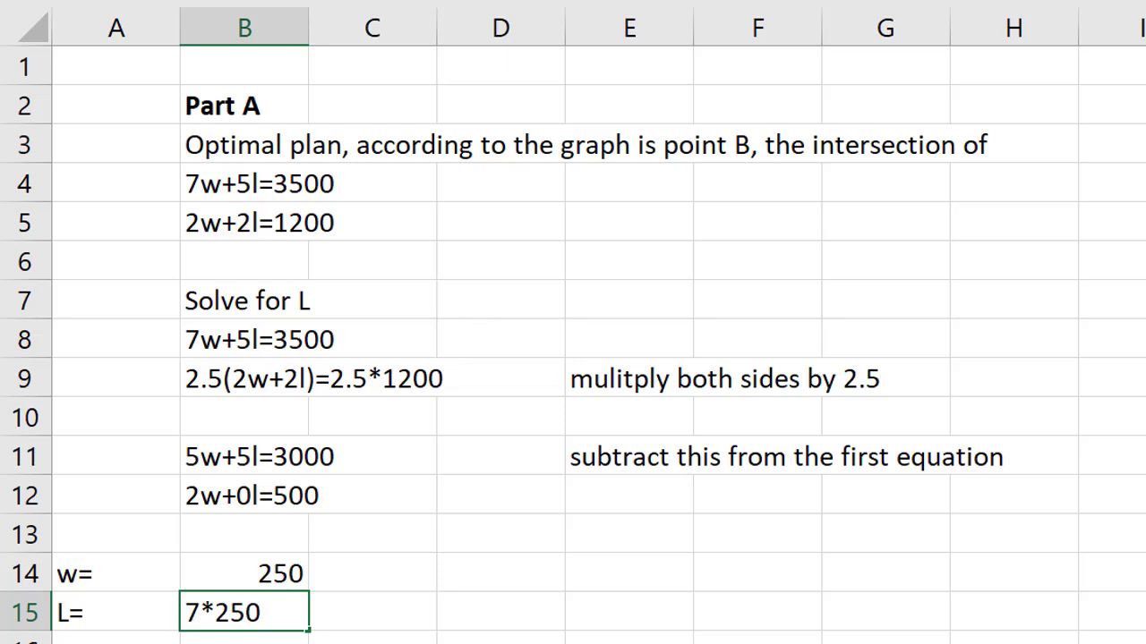
{"action": "type", "text": "*"}
{"action": "type", "text": "5l"}
{"action": "type", "text": "2500"}
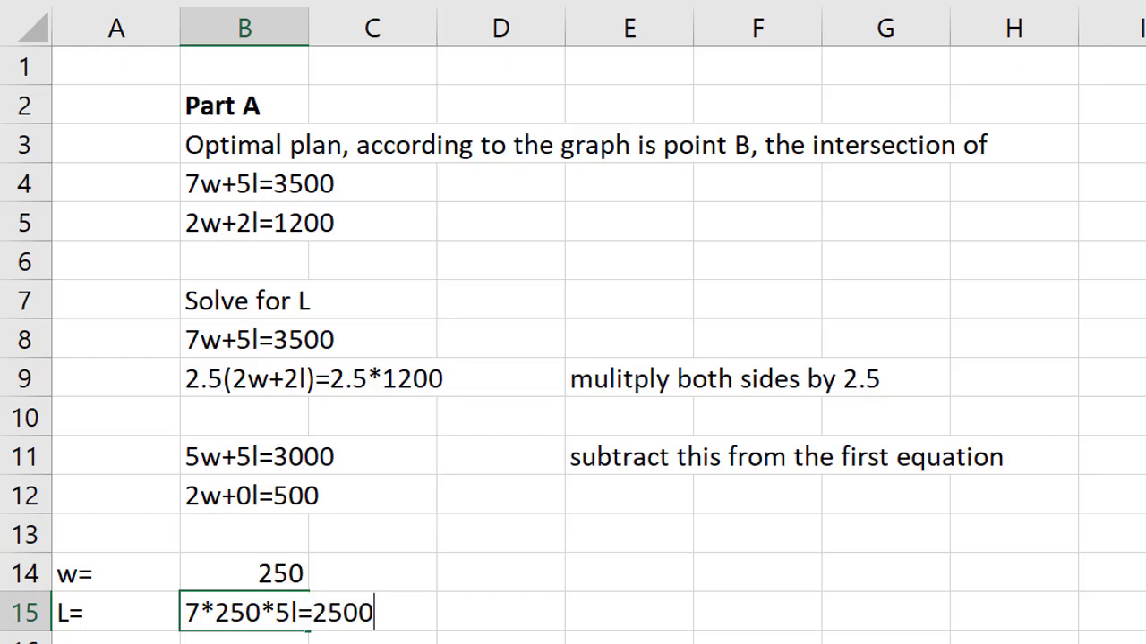
{"action": "key", "text": "BackSpace"}
{"action": "key", "text": "BackSpace"}
{"action": "key", "text": "BackSpace"}
{"action": "key", "text": "BackSpace"}
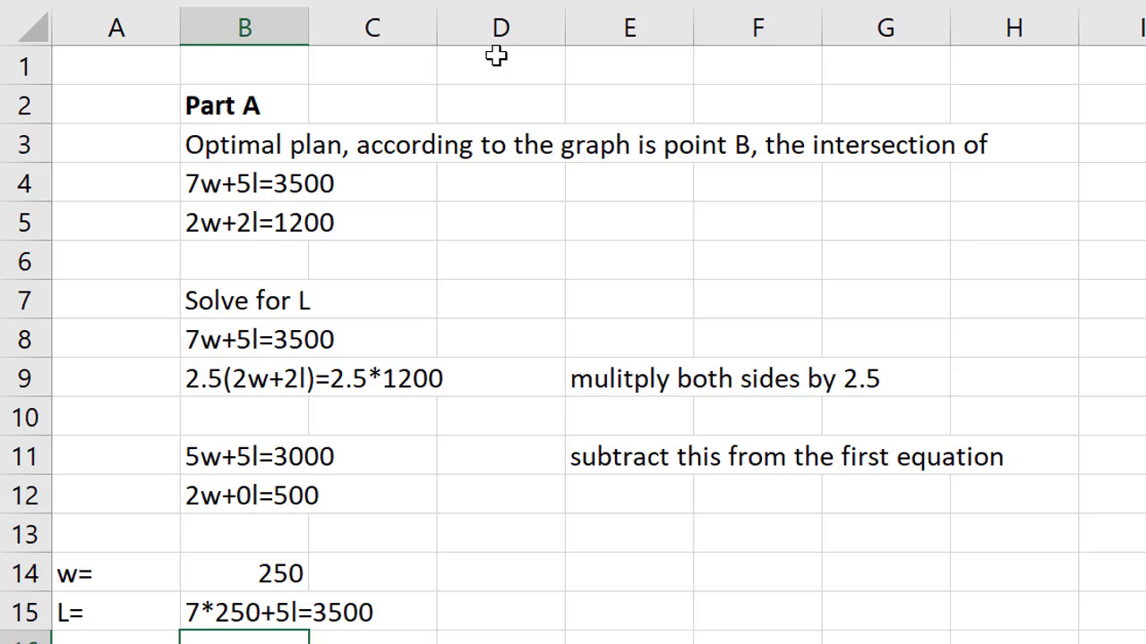
{"action": "scroll", "coordinate": [406, 322], "scroll_direction": "down", "scroll_amount": 2}
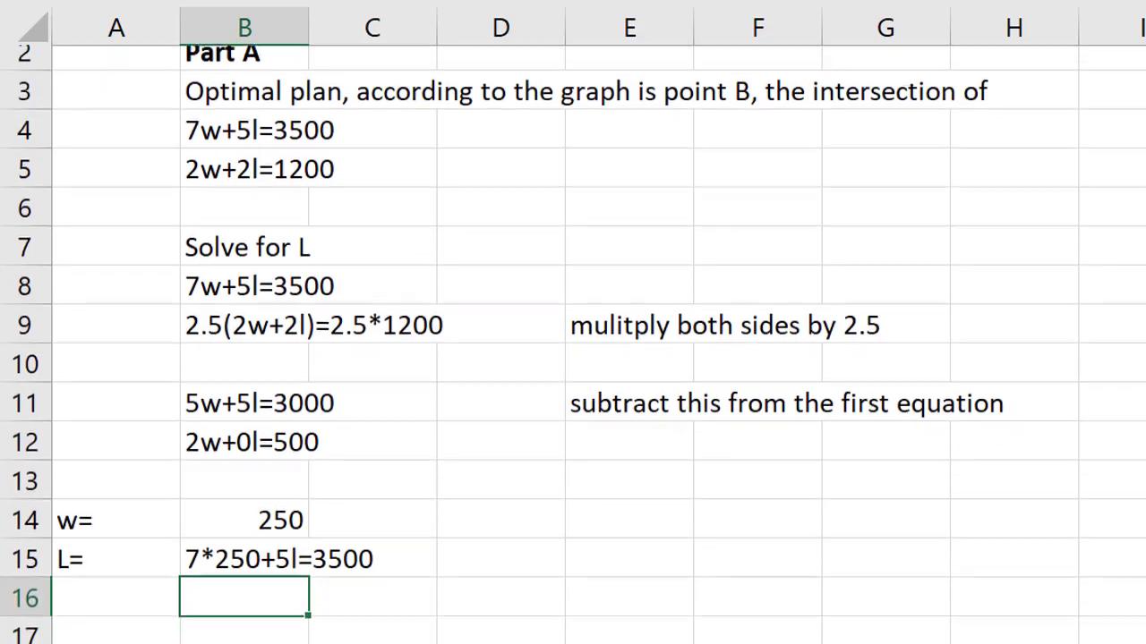
{"action": "double_click", "coordinate": [225, 424]}
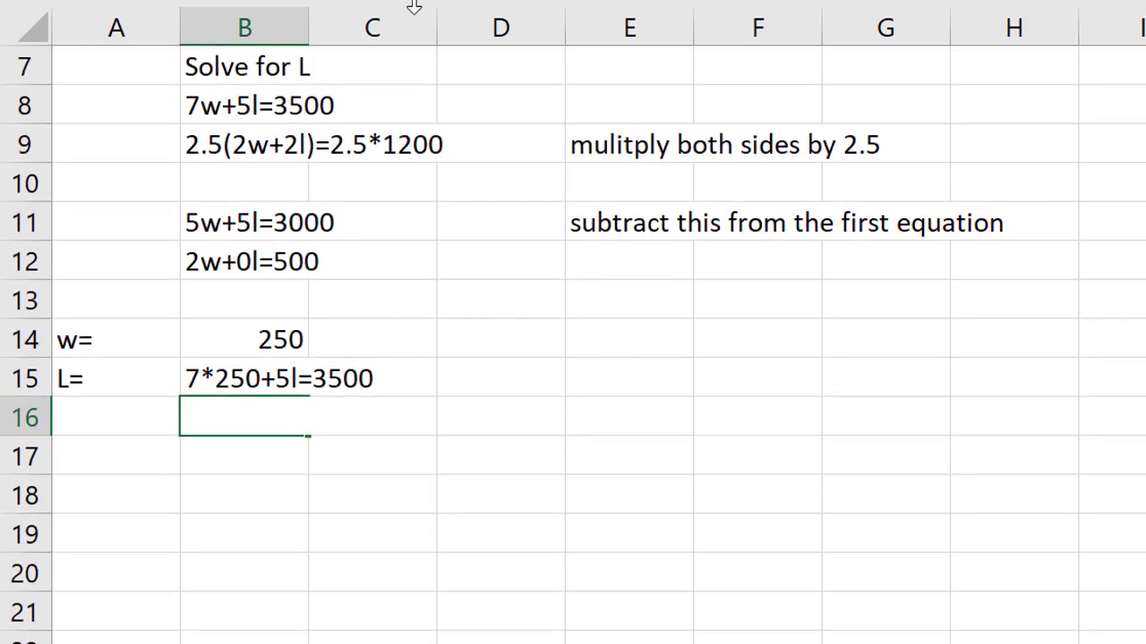
Enter =(3500-(7*250))/5 in B16 so L calculates to 350
{"action": "type", "text": "=3500"}
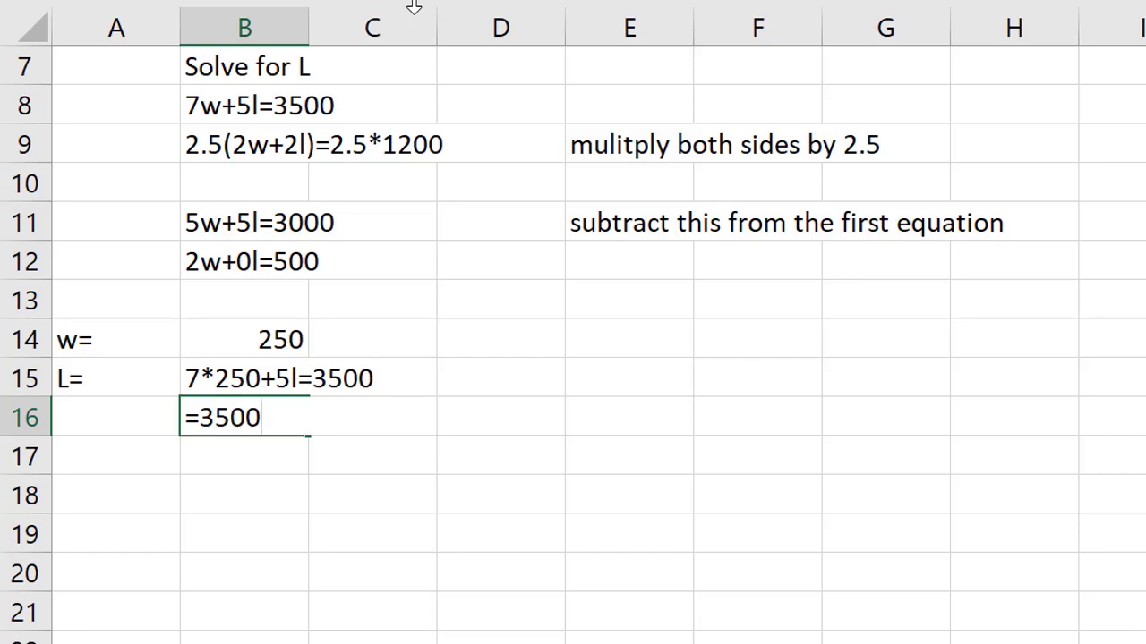
{"action": "type", "text": "-(7*250))"}
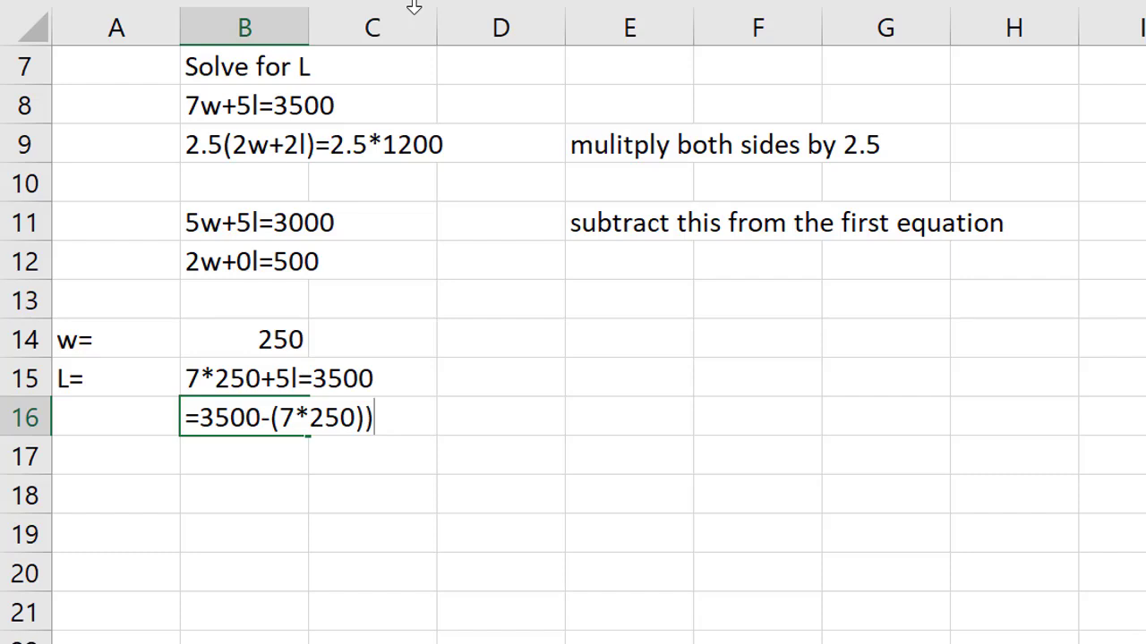
{"action": "left_click", "coordinate": [201, 421]}
{"action": "type", "text": "("}
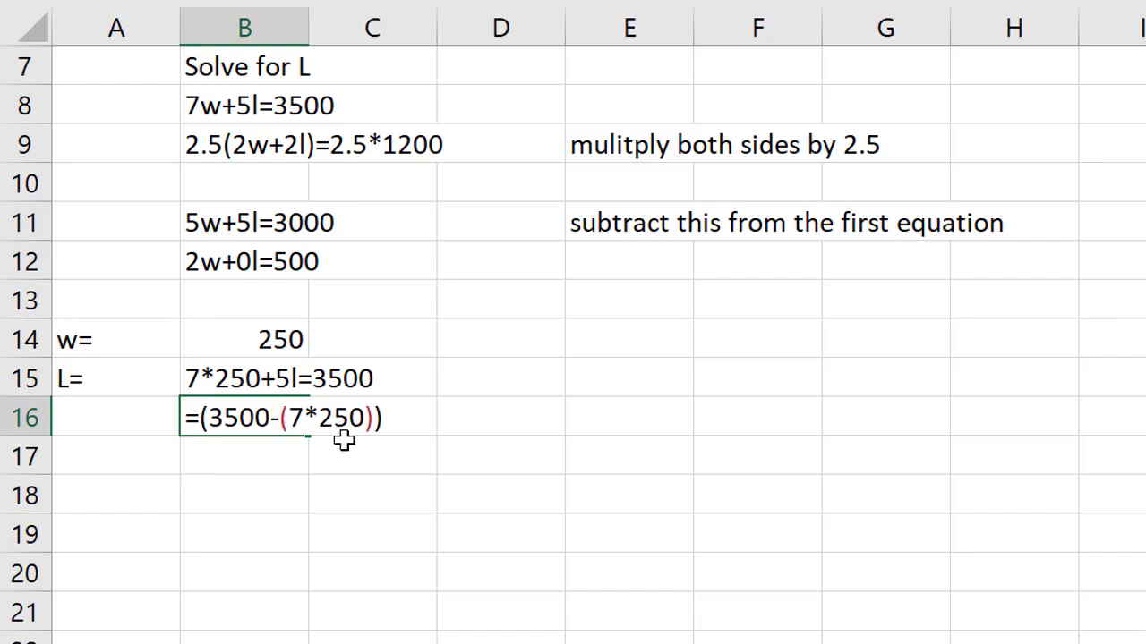
{"action": "left_click", "coordinate": [394, 417]}
{"action": "type", "text": "/5"}
{"action": "key", "text": "Return"}
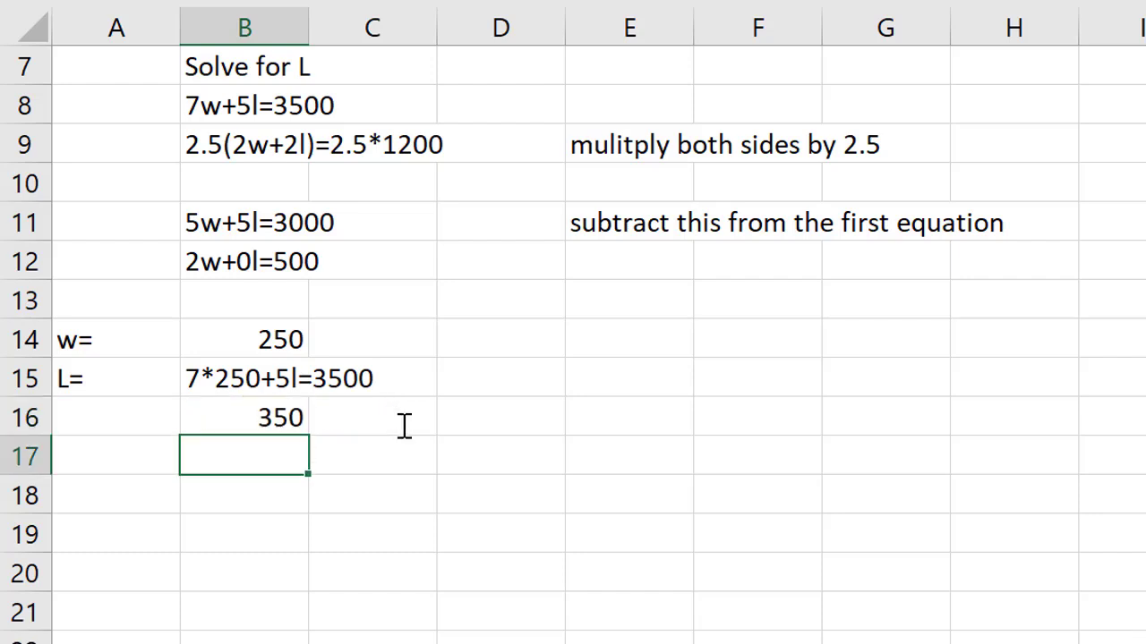
Copy the L= label from A15 into A16
{"action": "left_click", "coordinate": [91, 375]}
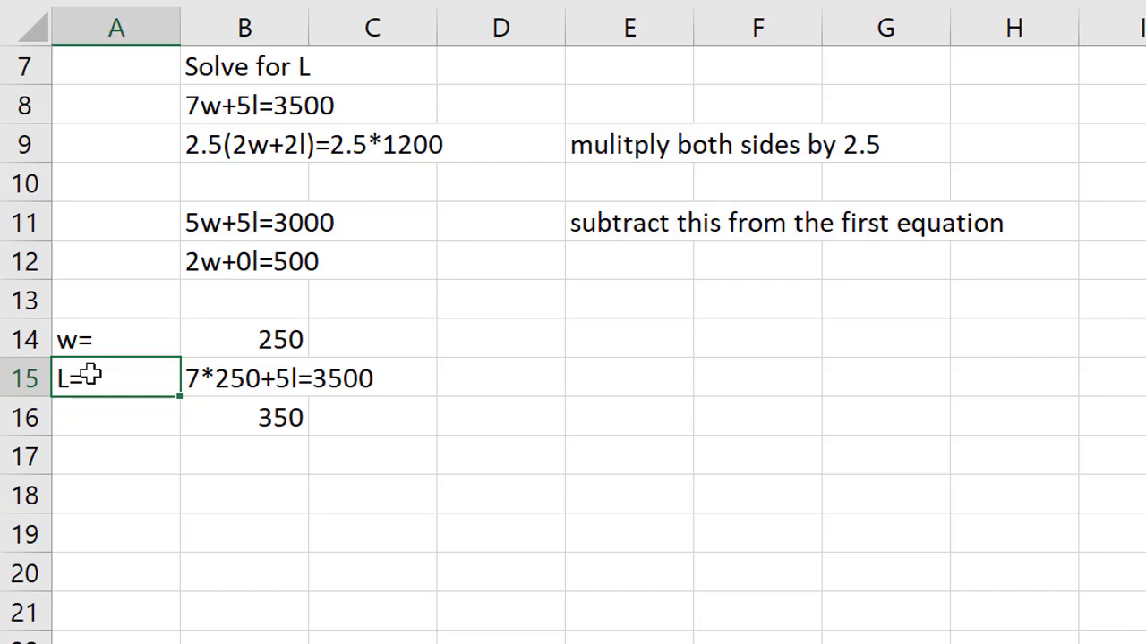
{"action": "key", "text": "ctrl+c"}
{"action": "left_click", "coordinate": [96, 407]}
{"action": "key", "text": "ctrl+v"}
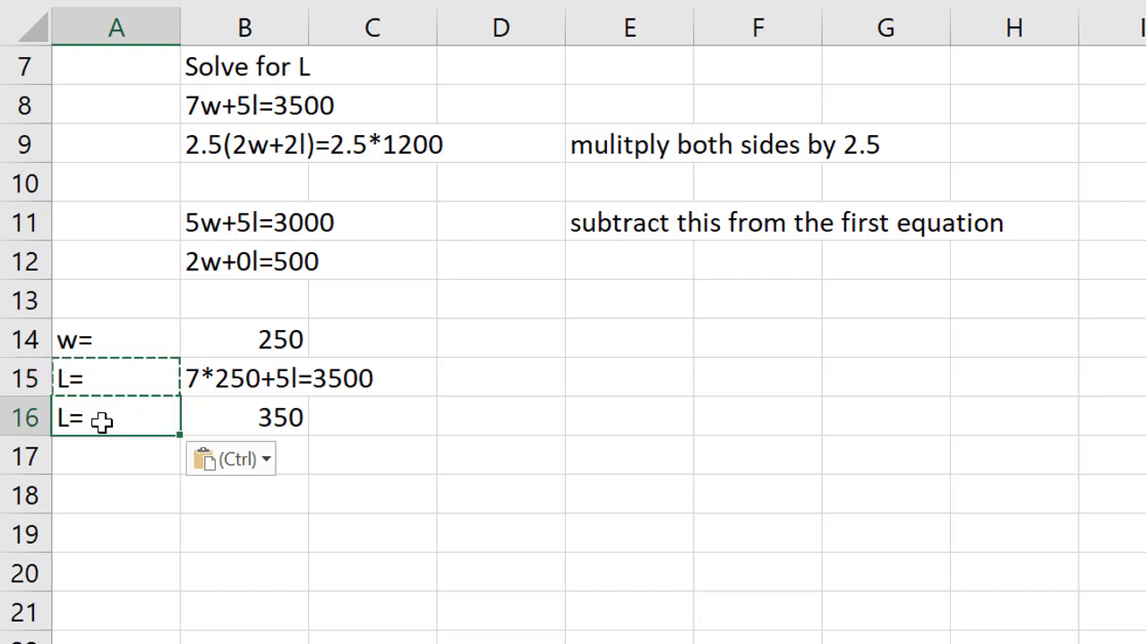
Type the label 'Max contr:' in A18 and widen column A to fit it
{"action": "left_click", "coordinate": [99, 484]}
{"action": "type", "text": "Ma"}
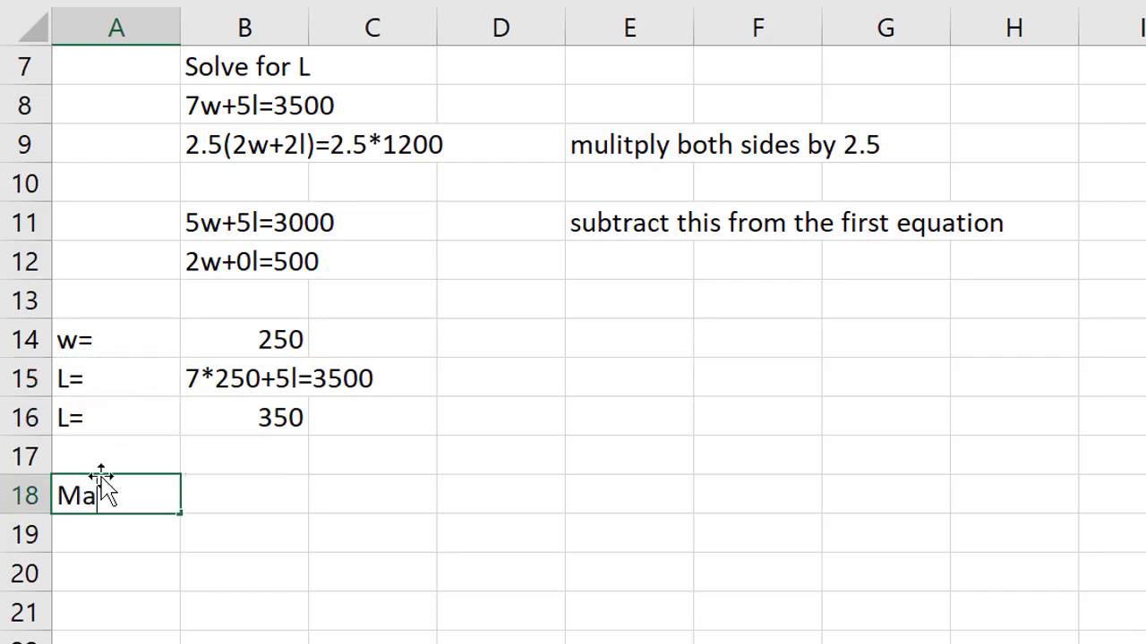
{"action": "type", "text": "x contr:"}
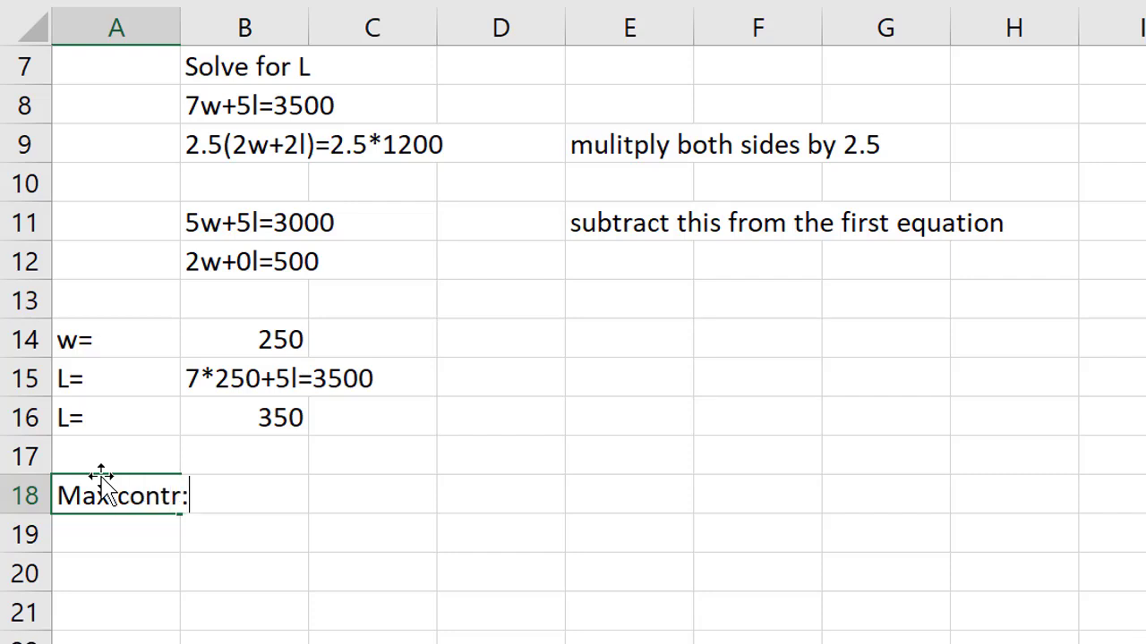
{"action": "left_click", "coordinate": [177, 25]}
{"action": "left_click_drag", "start_coordinate": [180, 25], "coordinate": [204, 21]}
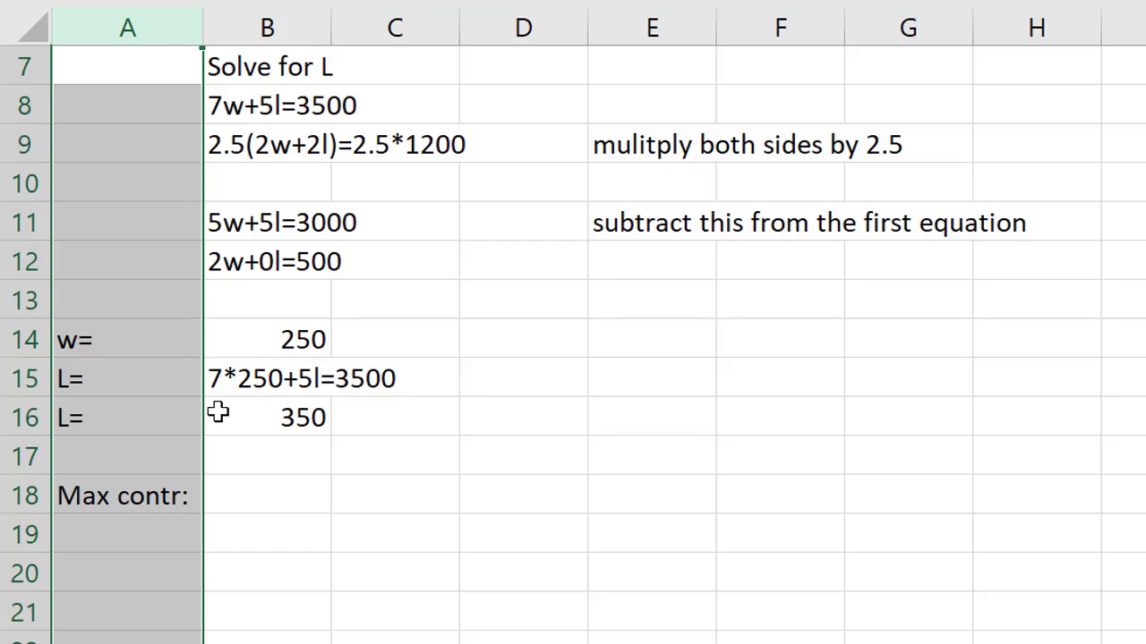
Enter =(B14*48)+(B16*40) in B18, giving a maximum contribution of 26000
{"action": "left_click", "coordinate": [235, 478]}
{"action": "type", "text": "="}
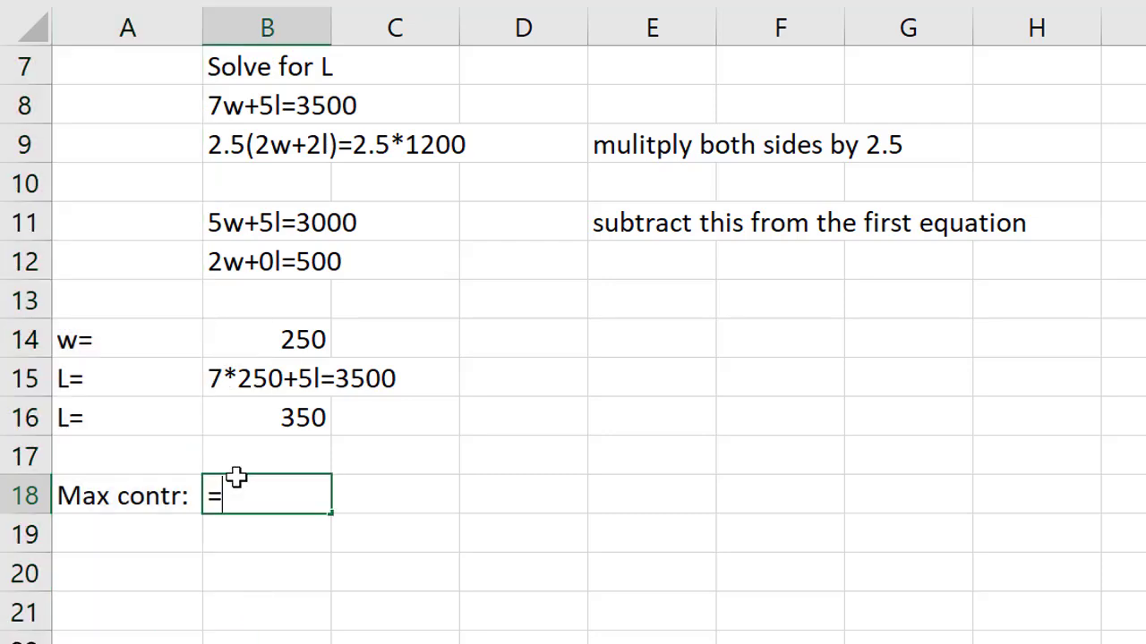
{"action": "left_click", "coordinate": [277, 336]}
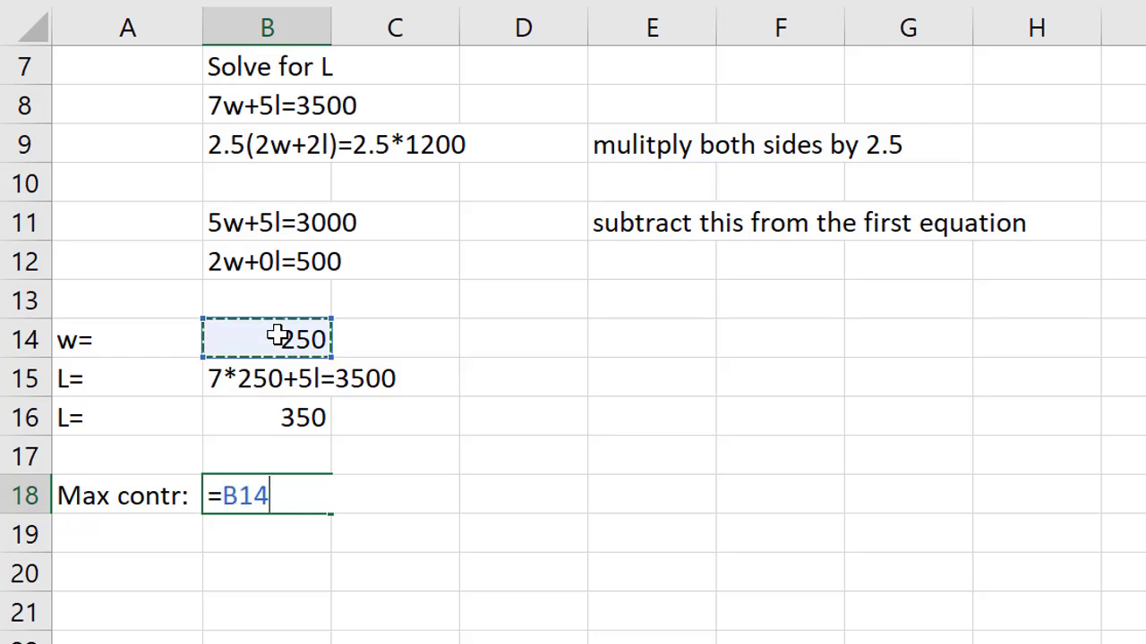
{"action": "type", "text": "*48+"}
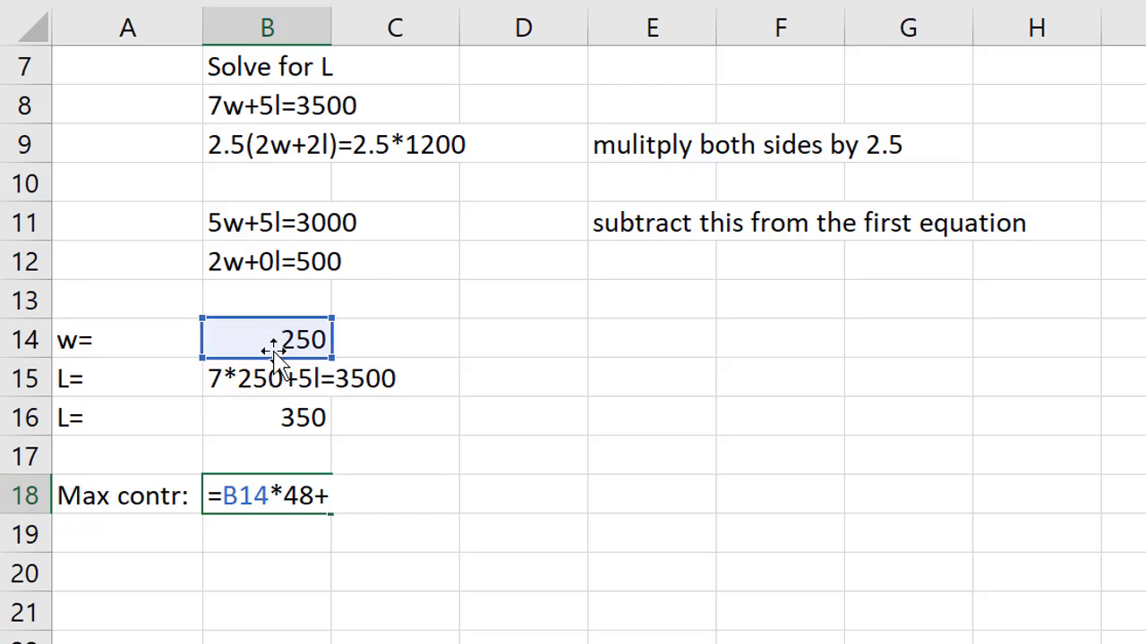
{"action": "left_click", "coordinate": [268, 418]}
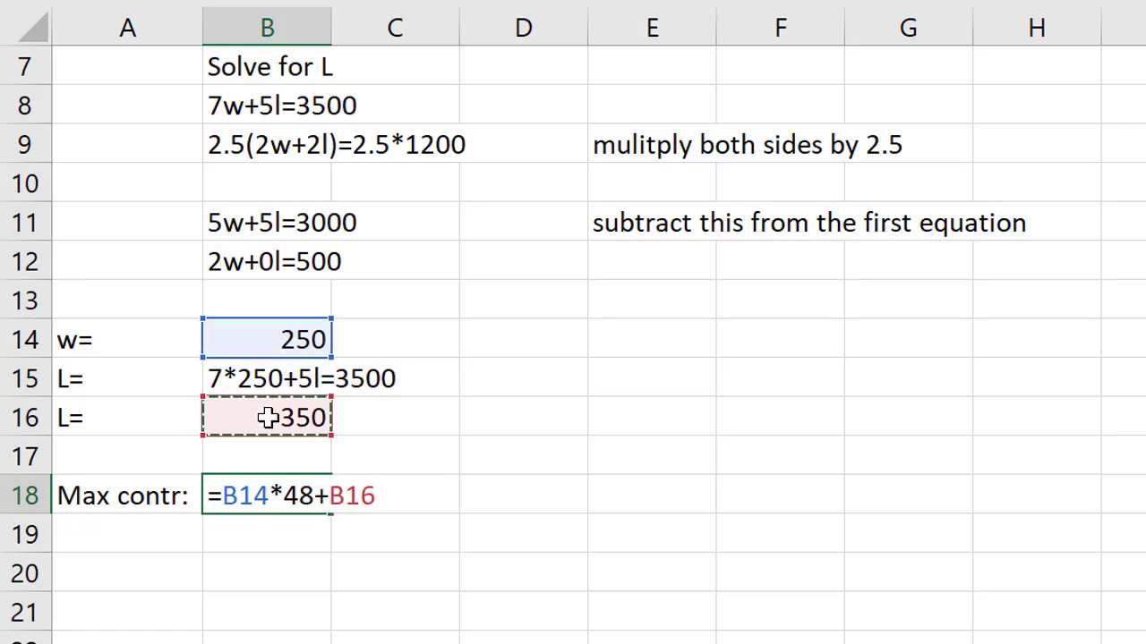
{"action": "type", "text": "*40"}
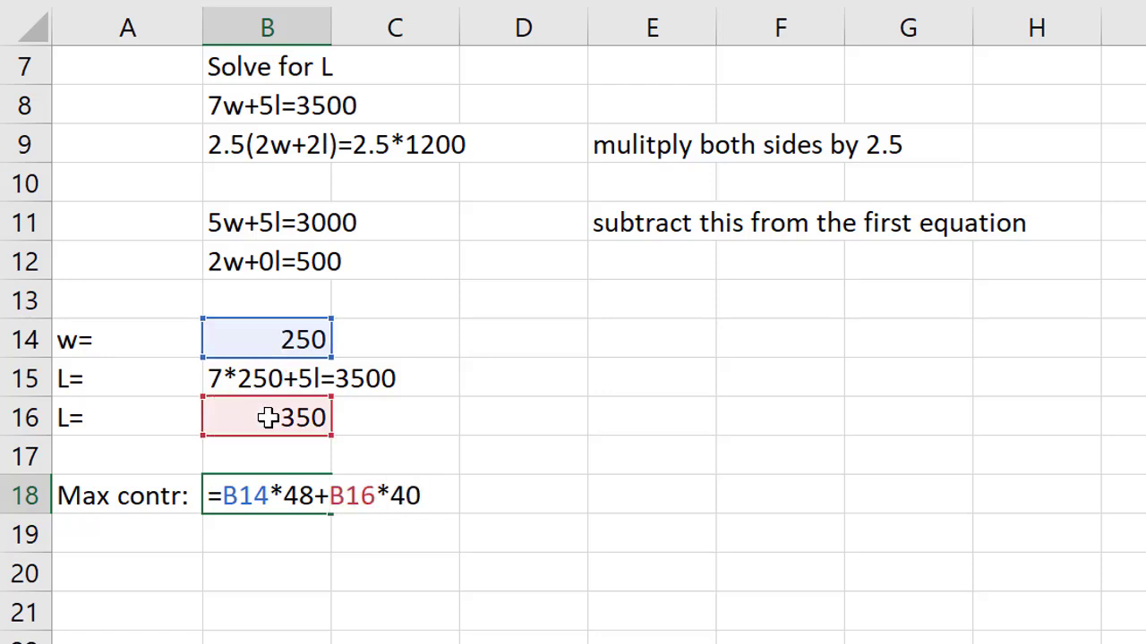
{"action": "type", "text": ")"}
{"action": "left_click", "coordinate": [330, 497]}
{"action": "type", "text": "("}
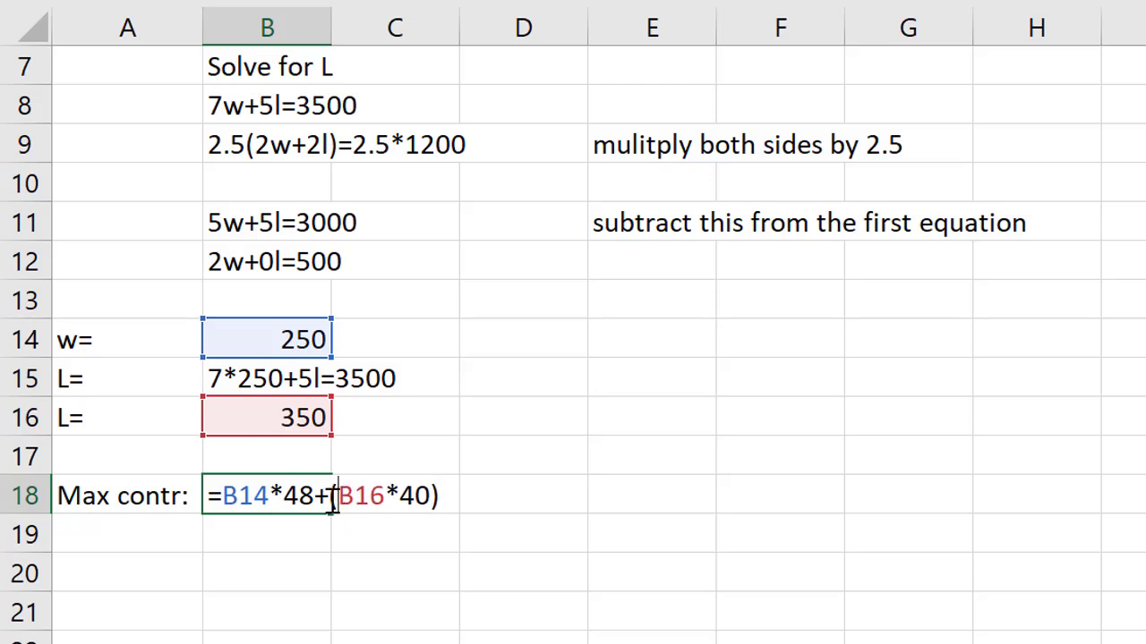
{"action": "left_click", "coordinate": [316, 499]}
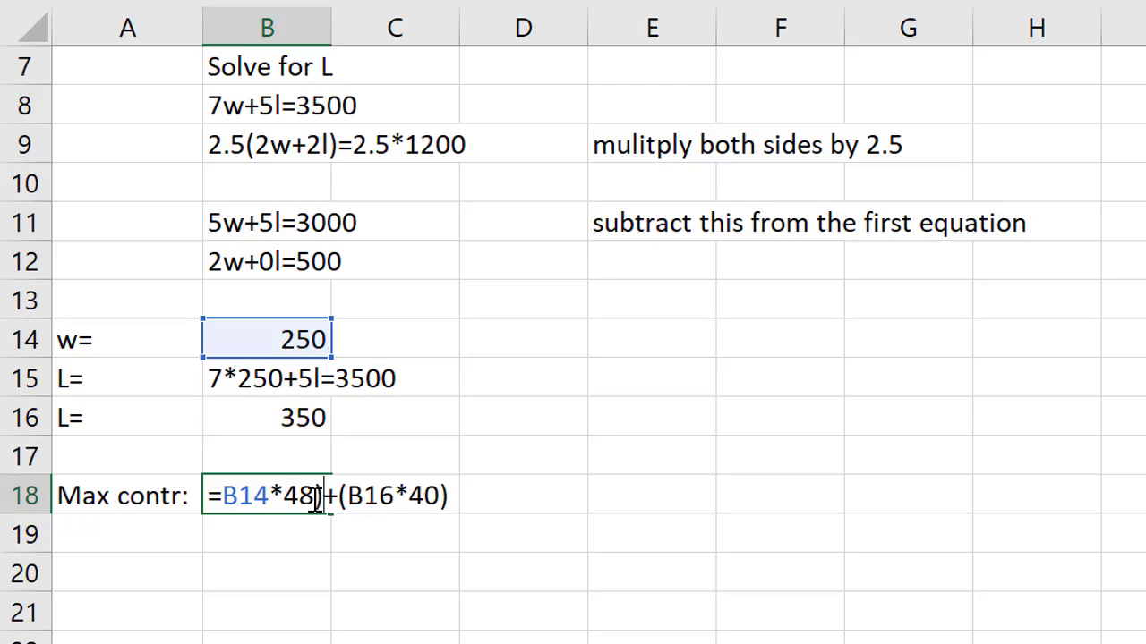
{"action": "type", "text": ")"}
{"action": "left_click", "coordinate": [229, 504]}
{"action": "type", "text": "("}
{"action": "key", "text": "Return"}
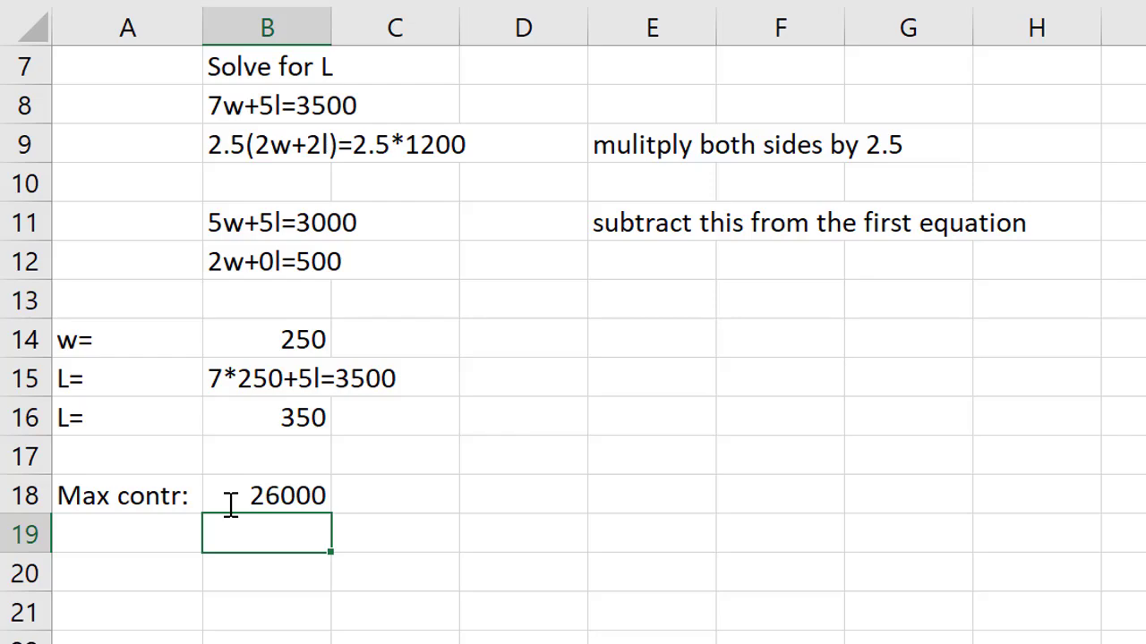
Make the 26000 result and its Max contr: label bold
{"action": "scroll", "coordinate": [573, 326], "scroll_direction": "down", "scroll_amount": 1}
{"action": "scroll", "coordinate": [573, 326], "scroll_direction": "up", "scroll_amount": 2}
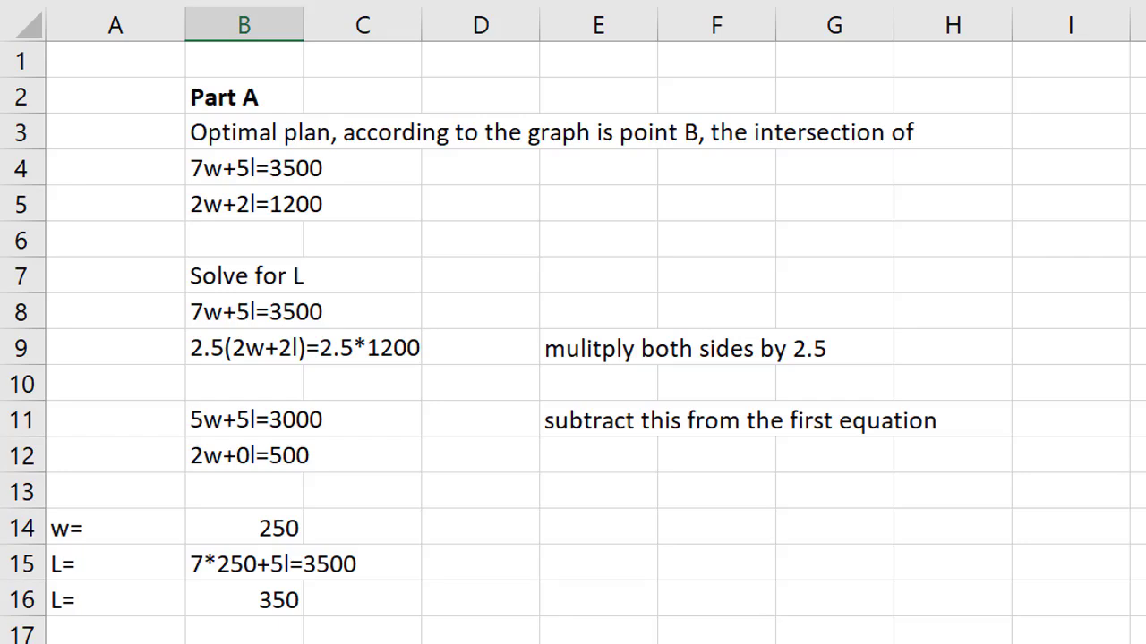
{"action": "scroll", "coordinate": [572, 341], "scroll_direction": "down", "scroll_amount": 1}
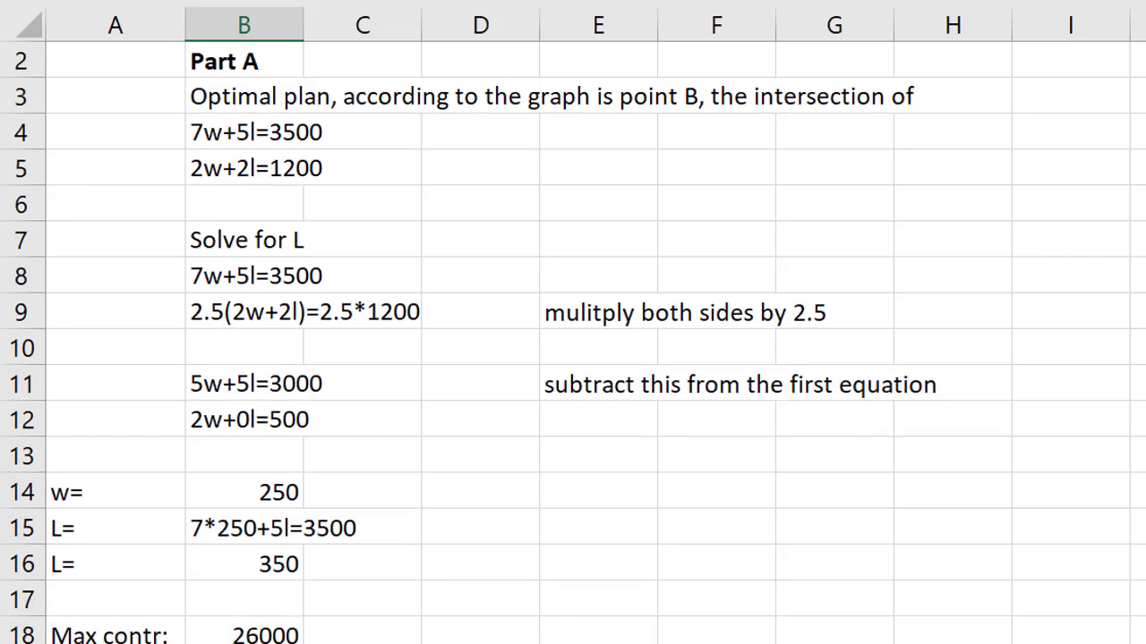
{"action": "scroll", "coordinate": [573, 326], "scroll_direction": "up", "scroll_amount": 2}
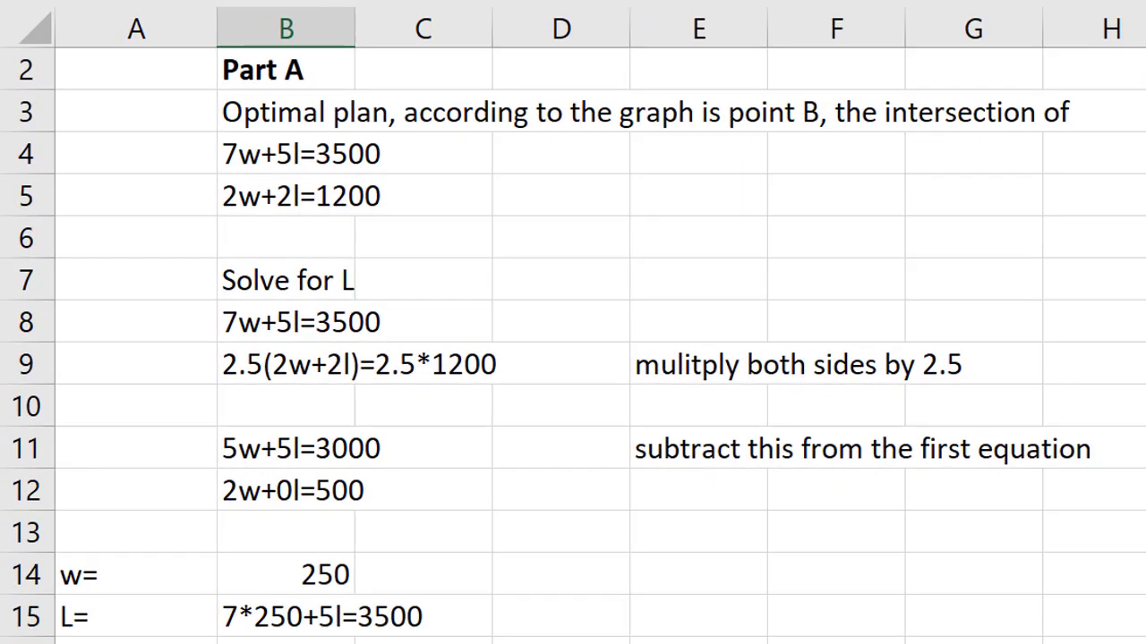
{"action": "scroll", "coordinate": [573, 340], "scroll_direction": "down", "scroll_amount": 1}
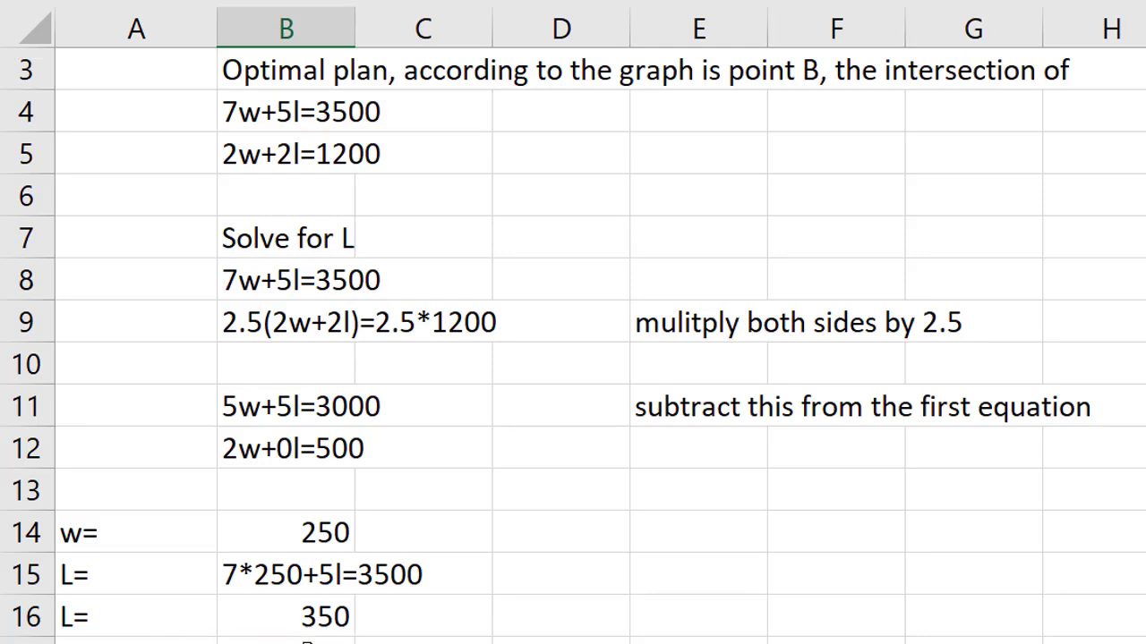
{"action": "scroll", "coordinate": [573, 340], "scroll_direction": "down", "scroll_amount": 1}
{"action": "scroll", "coordinate": [306, 637], "scroll_direction": "down", "scroll_amount": 2}
{"action": "key", "text": "Up"}
{"action": "key", "text": "Up"}
{"action": "key", "text": "Up"}
{"action": "key", "text": "Up"}
{"action": "key", "text": "Up"}
{"action": "key", "text": "Up"}
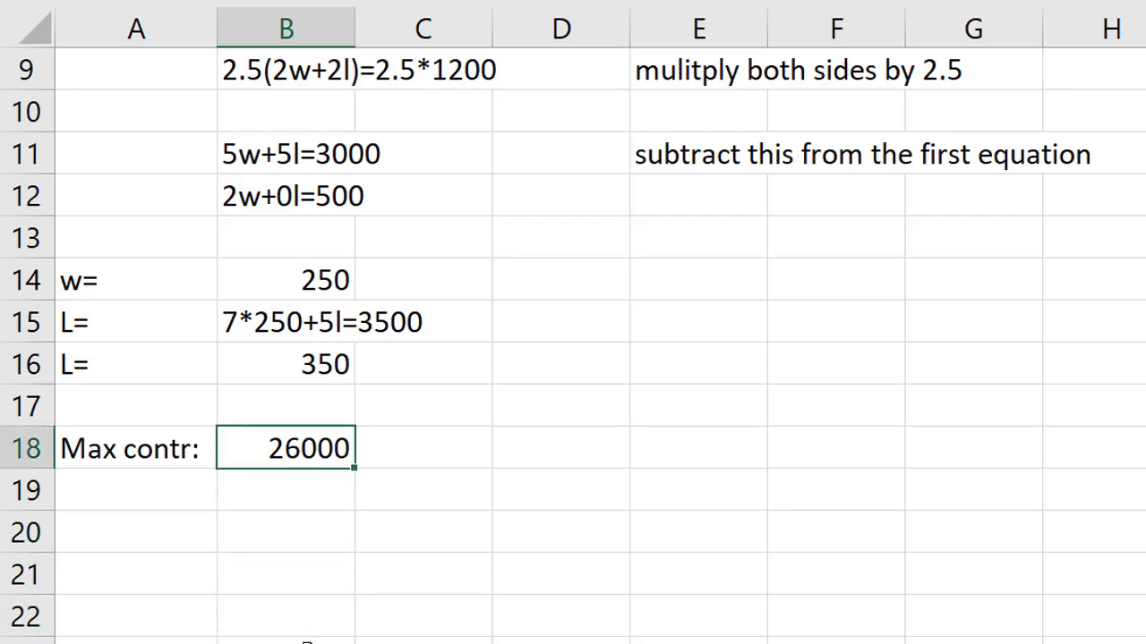
{"action": "key", "text": "Left"}
{"action": "key", "text": "Right"}
{"action": "key", "text": "ctrl+b"}
{"action": "key", "text": "Left"}
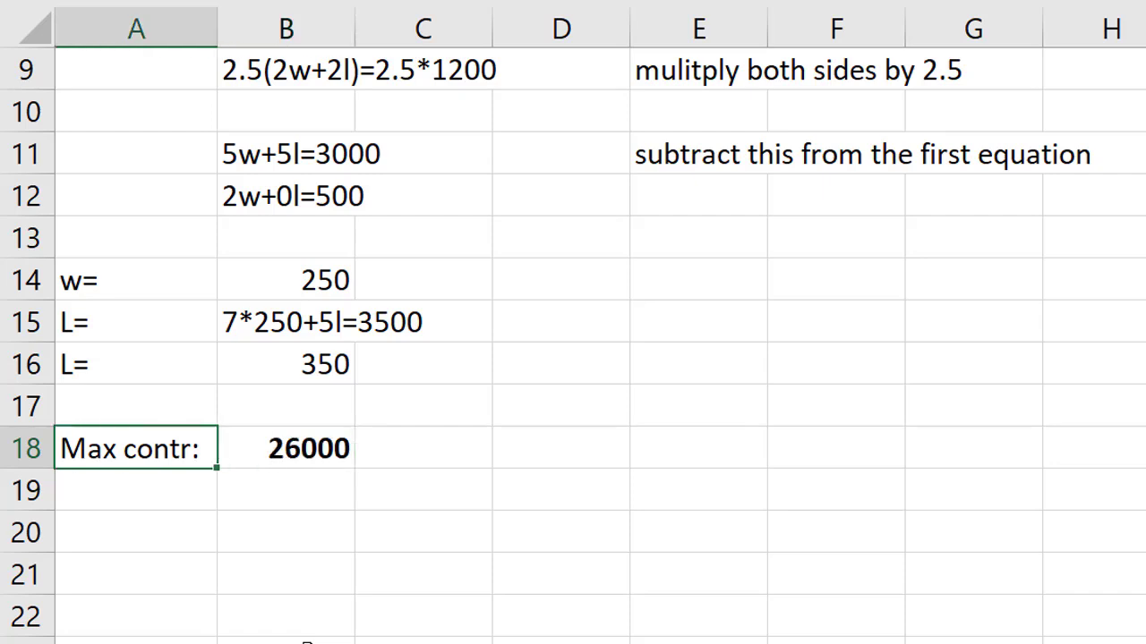
{"action": "key", "text": "ctrl+b"}
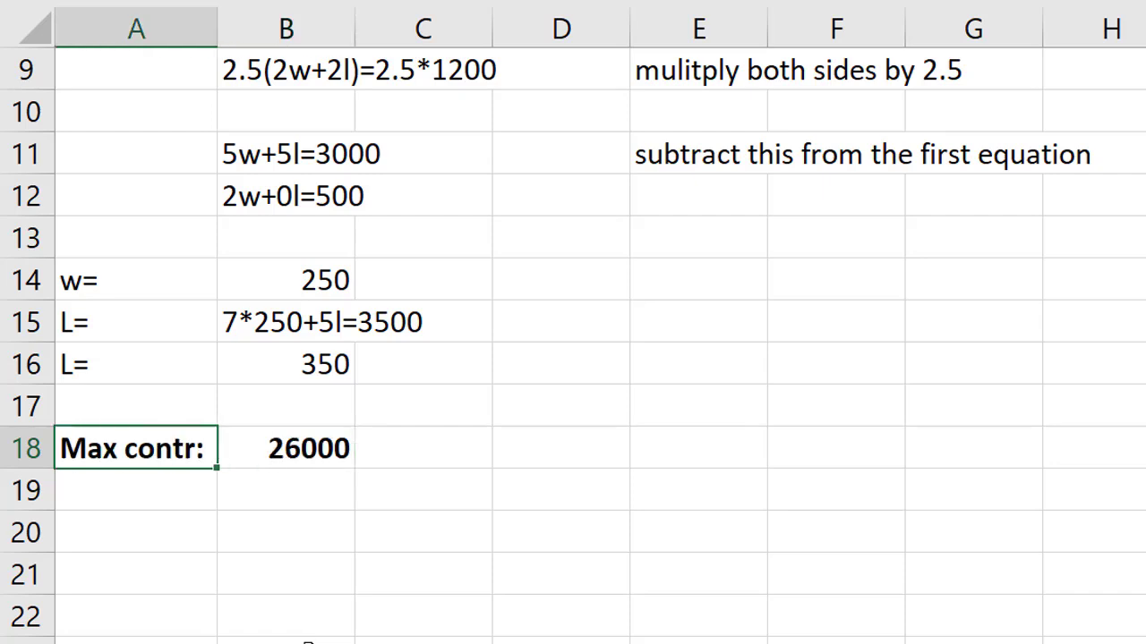
Apply Comma Style to the result so it shows 26,000.00
{"action": "left_click", "coordinate": [286, 429]}
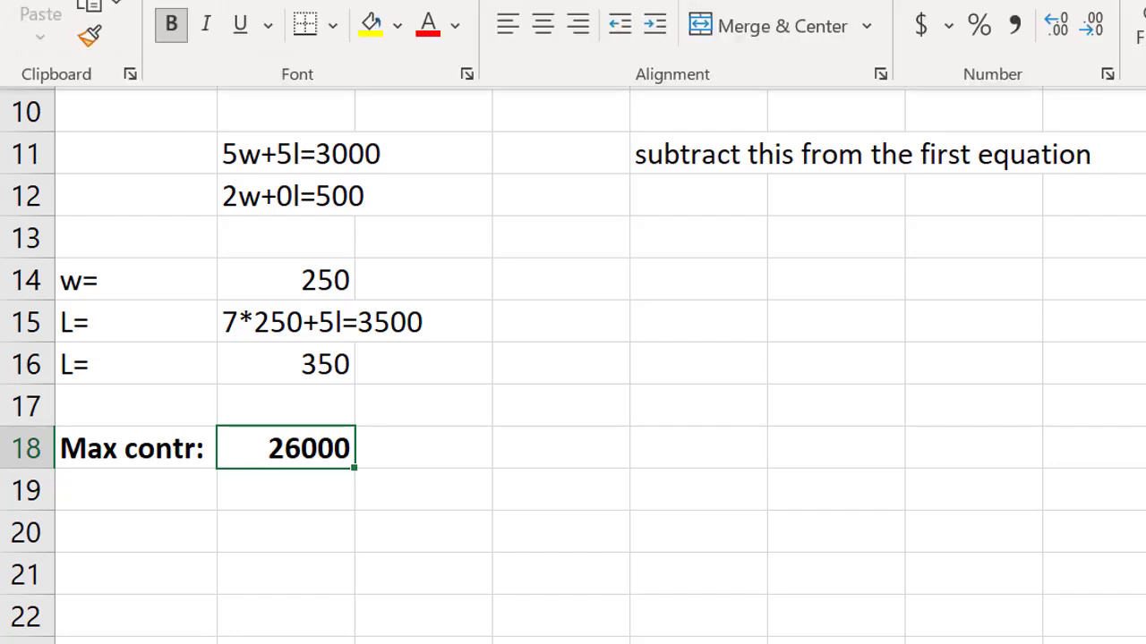
{"action": "left_click", "coordinate": [1016, 32]}
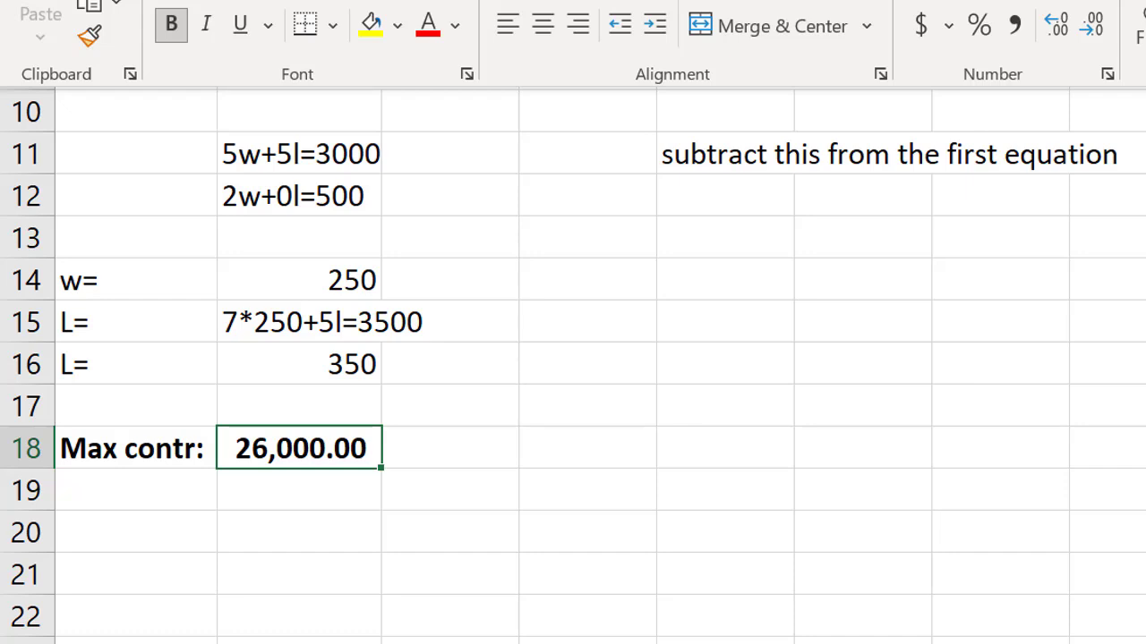
{"action": "left_click", "coordinate": [376, 365]}
{"action": "key", "text": "Up"}
{"action": "key", "text": "Up"}
{"action": "key", "text": "Up"}
{"action": "key", "text": "Up"}
{"action": "key", "text": "Up"}
{"action": "key", "text": "Up"}
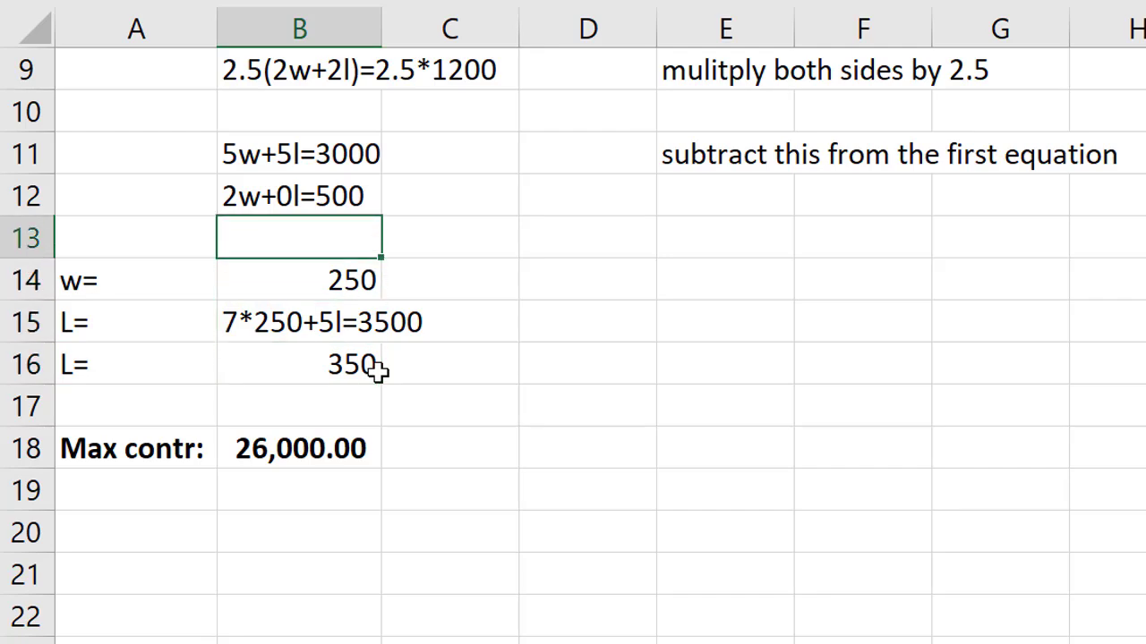
Step through the worked Part A solution from the equations down past the w result
{"action": "key", "text": "Up"}
{"action": "key", "text": "Up"}
{"action": "key", "text": "Up"}
{"action": "key", "text": "Up"}
{"action": "key", "text": "Up"}
{"action": "key", "text": "Up"}
{"action": "key", "text": "Up"}
{"action": "key", "text": "Up"}
{"action": "key", "text": "Up"}
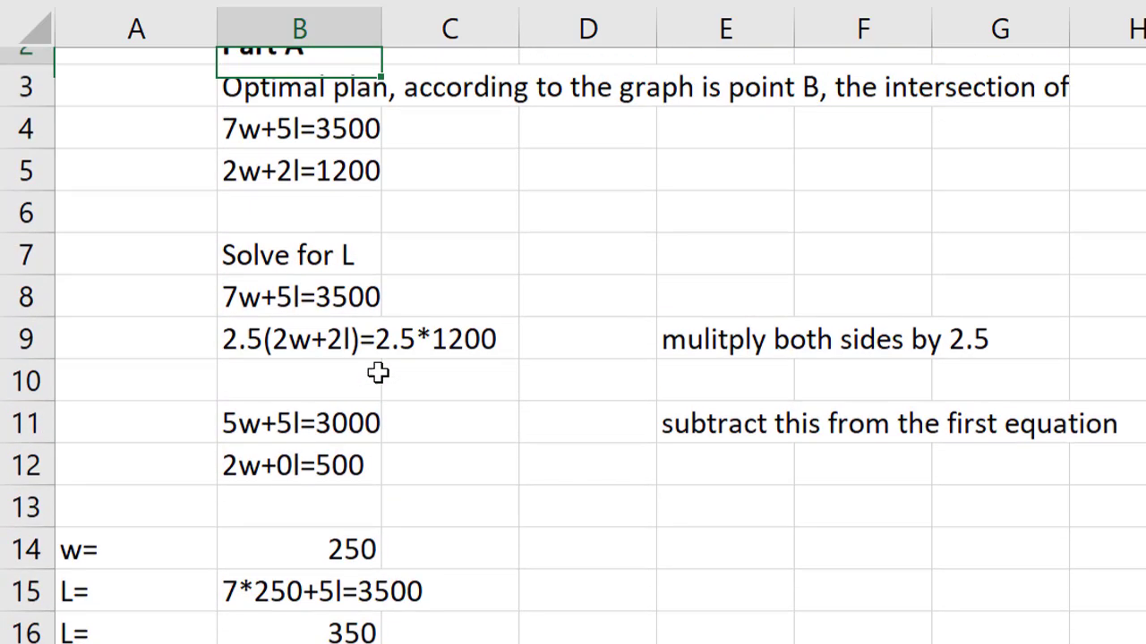
{"action": "key", "text": "Down"}
{"action": "key", "text": "Down"}
{"action": "key", "text": "Down"}
{"action": "key", "text": "Down"}
{"action": "key", "text": "Down"}
{"action": "key", "text": "Down"}
{"action": "key", "text": "Down"}
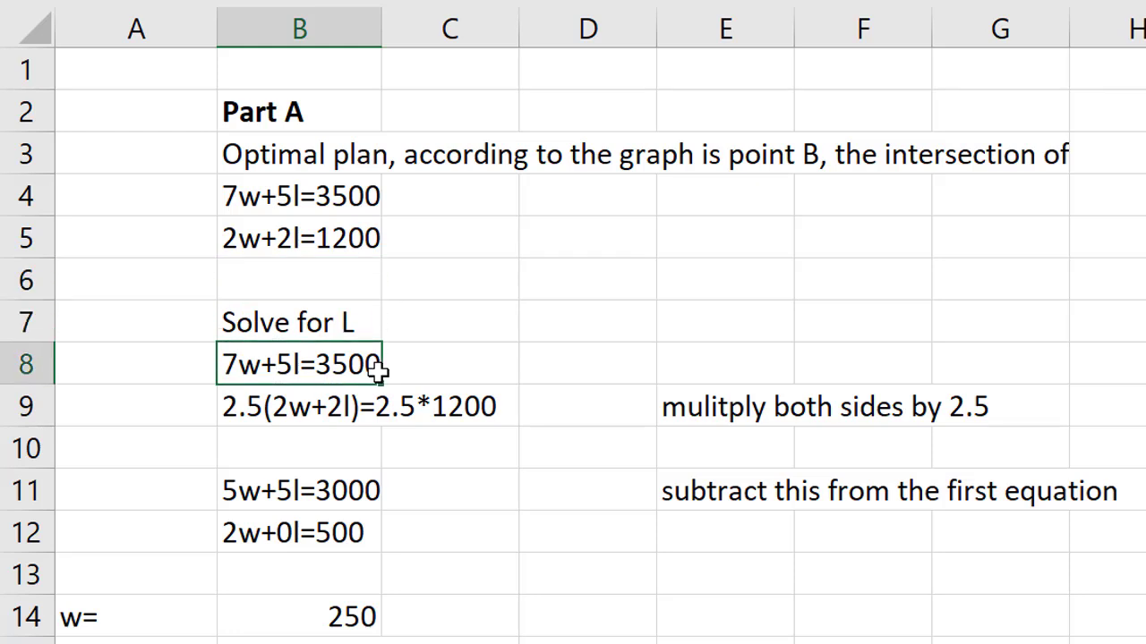
{"action": "key", "text": "Down"}
{"action": "key", "text": "Down"}
{"action": "key", "text": "Down"}
{"action": "key", "text": "Down"}
{"action": "key", "text": "Down"}
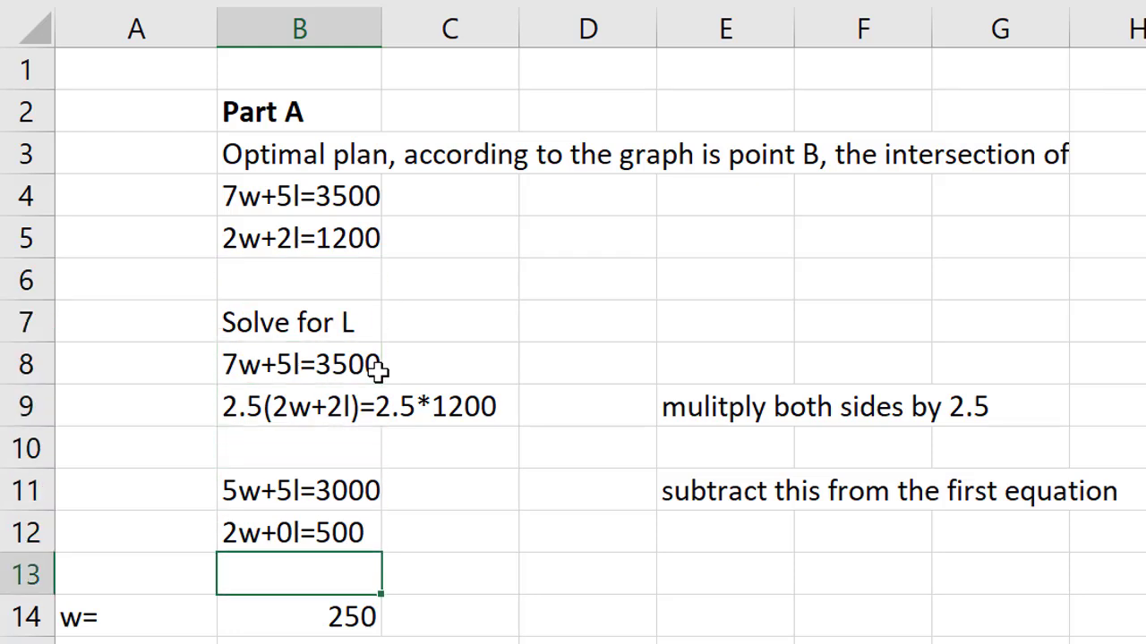
{"action": "key", "text": "Down"}
{"action": "key", "text": "Down"}
{"action": "key", "text": "Down"}
{"action": "key", "text": "Down"}
{"action": "key", "text": "Down"}
{"action": "key", "text": "Down"}
{"action": "key", "text": "Down"}
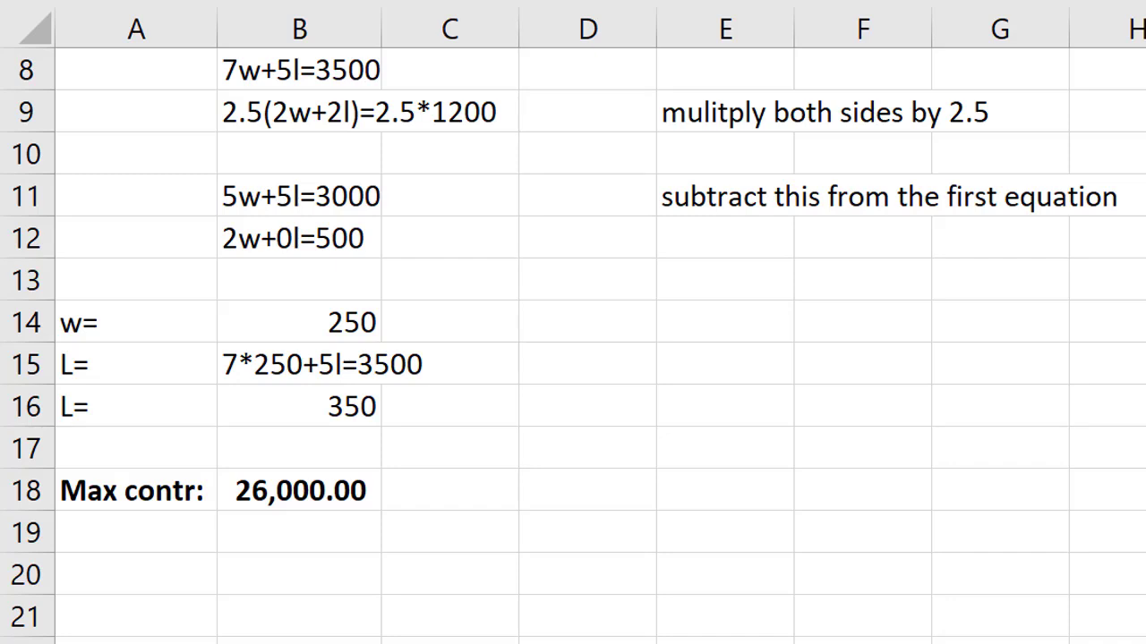
{"action": "scroll", "coordinate": [573, 345], "scroll_direction": "down", "scroll_amount": 3}
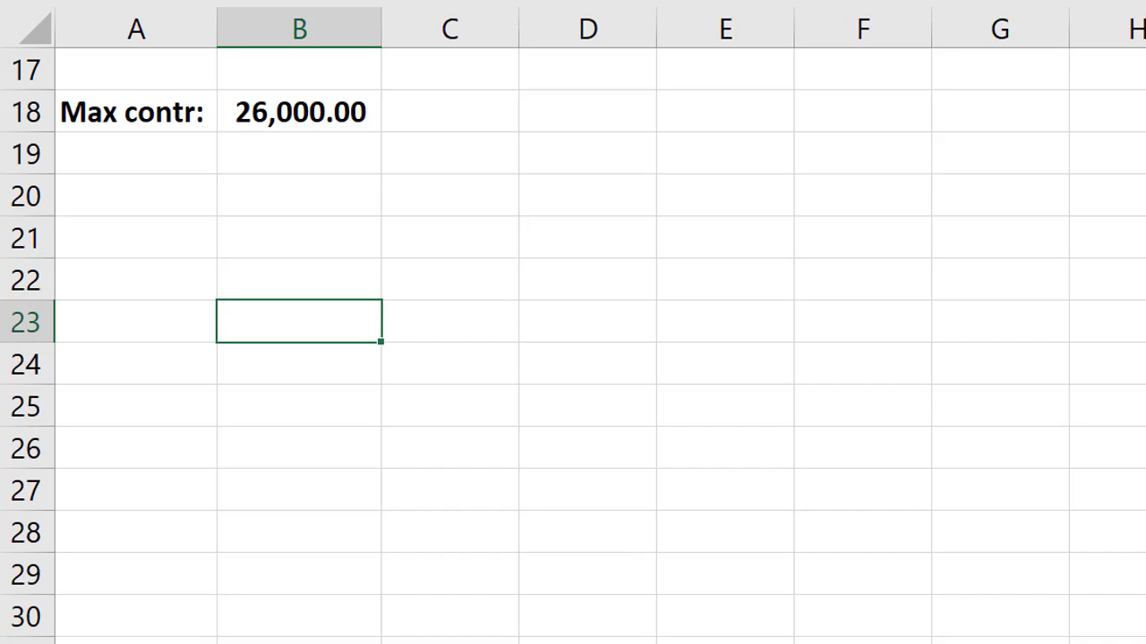
Copy B3:B5, the optimal-plan line plus both Part A constraint equations
{"action": "scroll", "coordinate": [869, 146], "scroll_direction": "up", "scroll_amount": 5}
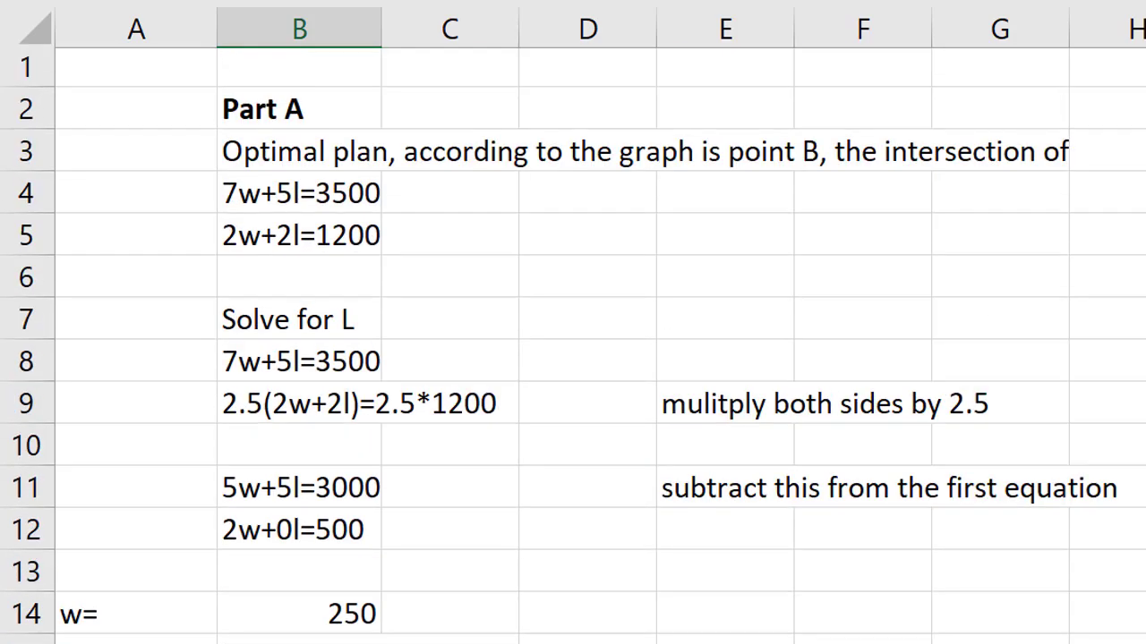
{"action": "left_click_drag", "start_coordinate": [324, 158], "coordinate": [324, 237]}
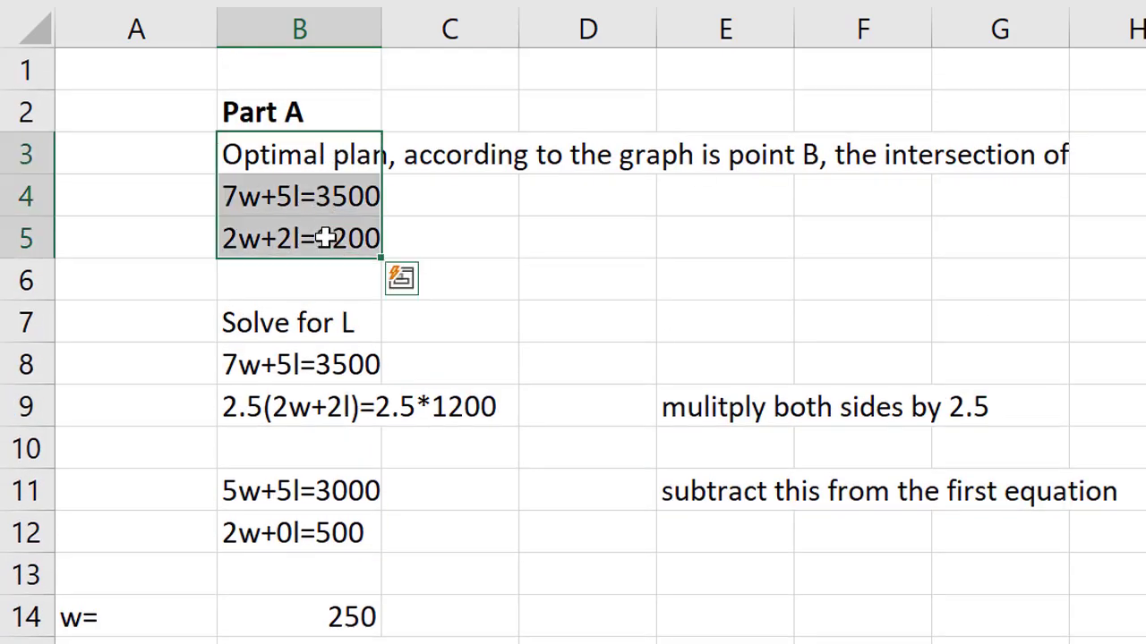
{"action": "key", "text": "ctrl+c"}
{"action": "scroll", "coordinate": [573, 345], "scroll_direction": "down", "scroll_amount": 1}
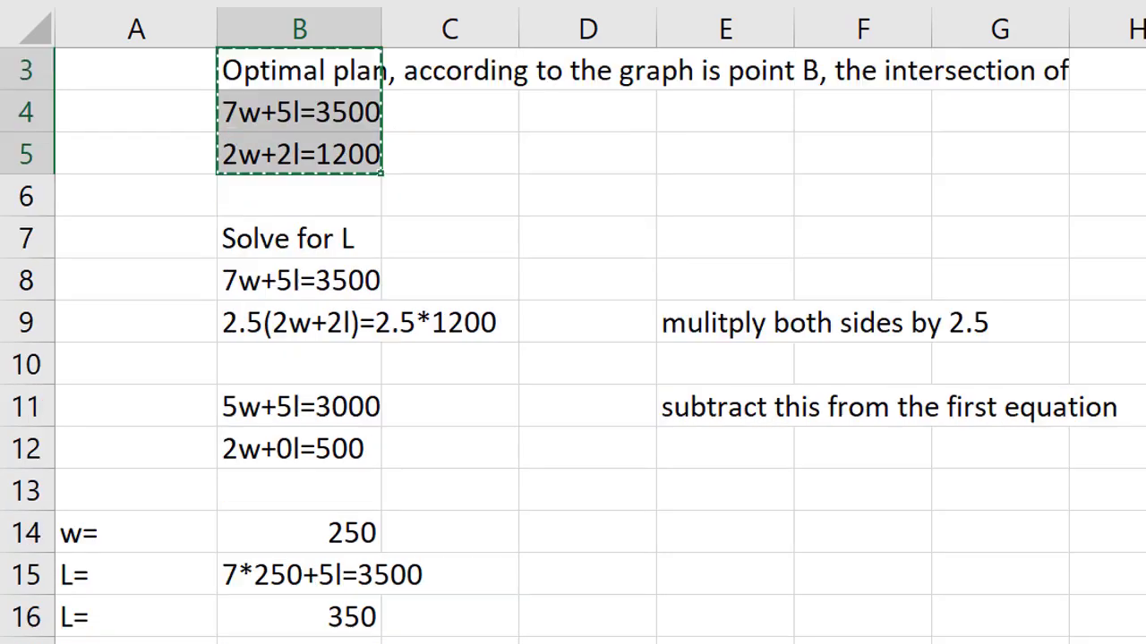
{"action": "scroll", "coordinate": [770, 461], "scroll_direction": "down", "scroll_amount": 5}
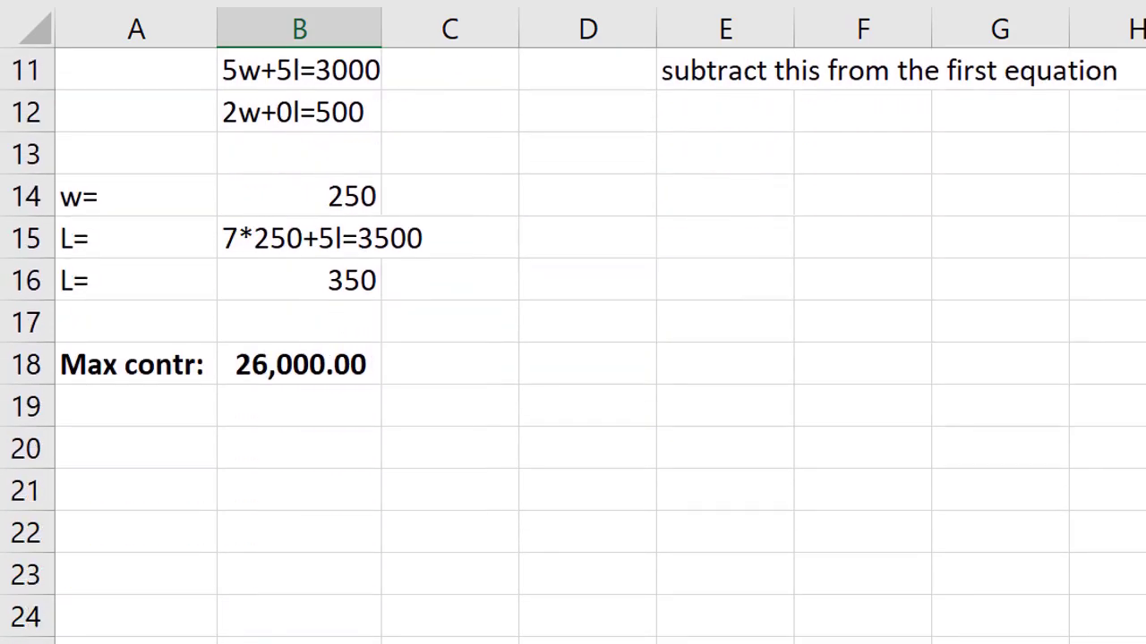
Add the heading 'PART B SHADOW PRICES' in A20
{"action": "left_click", "coordinate": [187, 179]}
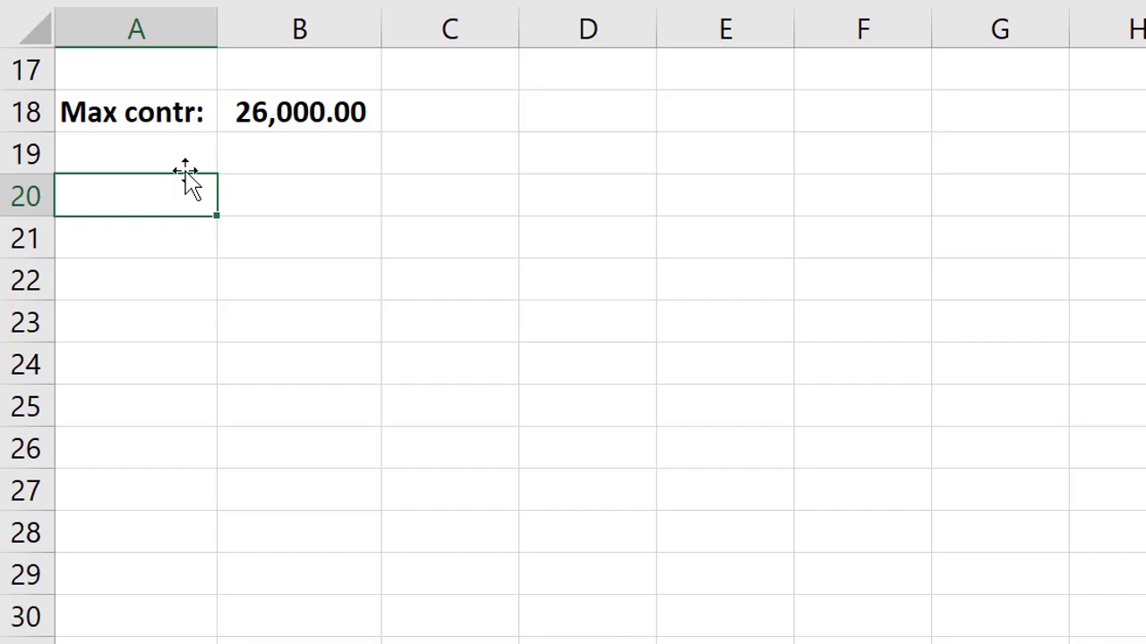
{"action": "type", "text": "PART B "}
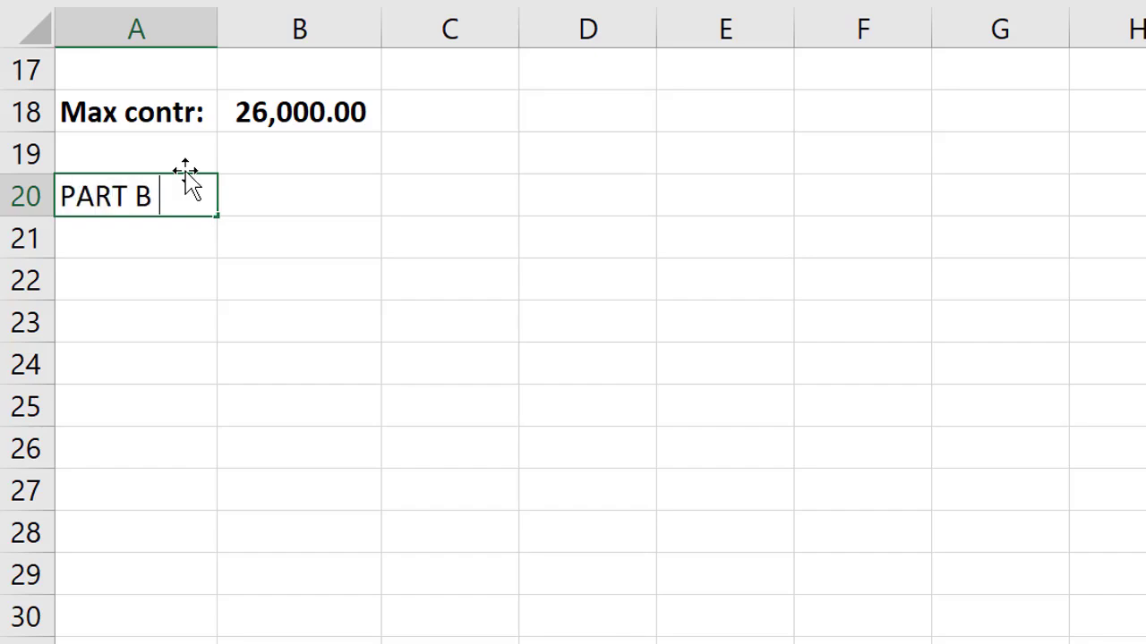
{"action": "type", "text": "SHAR"}
{"action": "key", "text": "BackSpace"}
{"action": "type", "text": "DOW PRICES"}
{"action": "key", "text": "Return"}
{"action": "key", "text": "Return"}
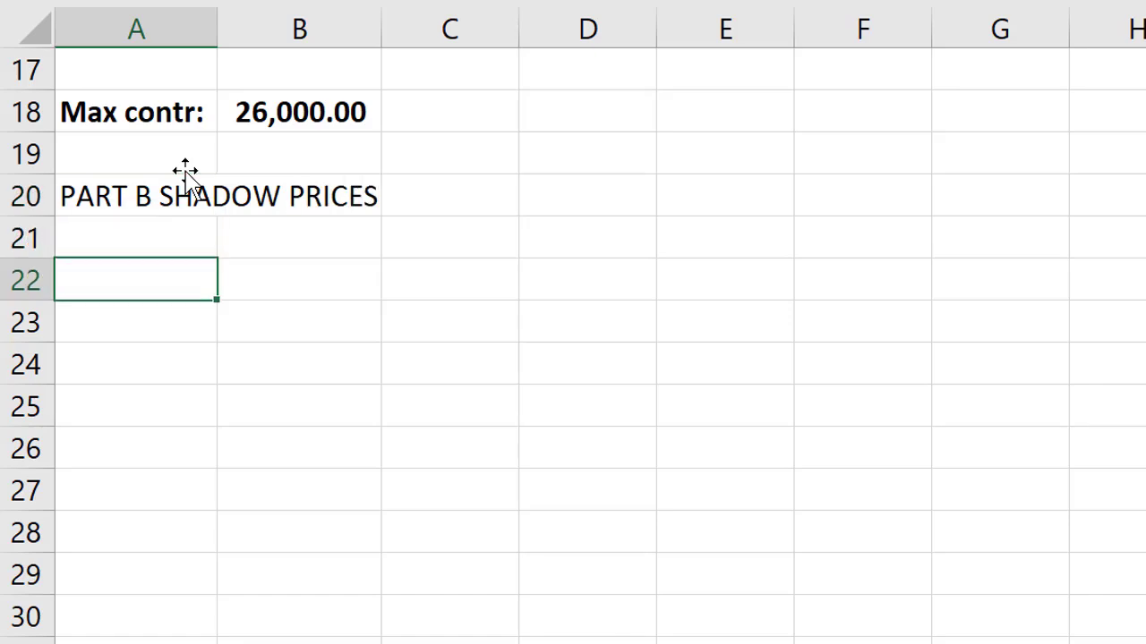
Add the 'Tailor Time' label and the note '1) add 1 more hour of tailor time to the equation'
{"action": "type", "text": "Tailor Ta"}
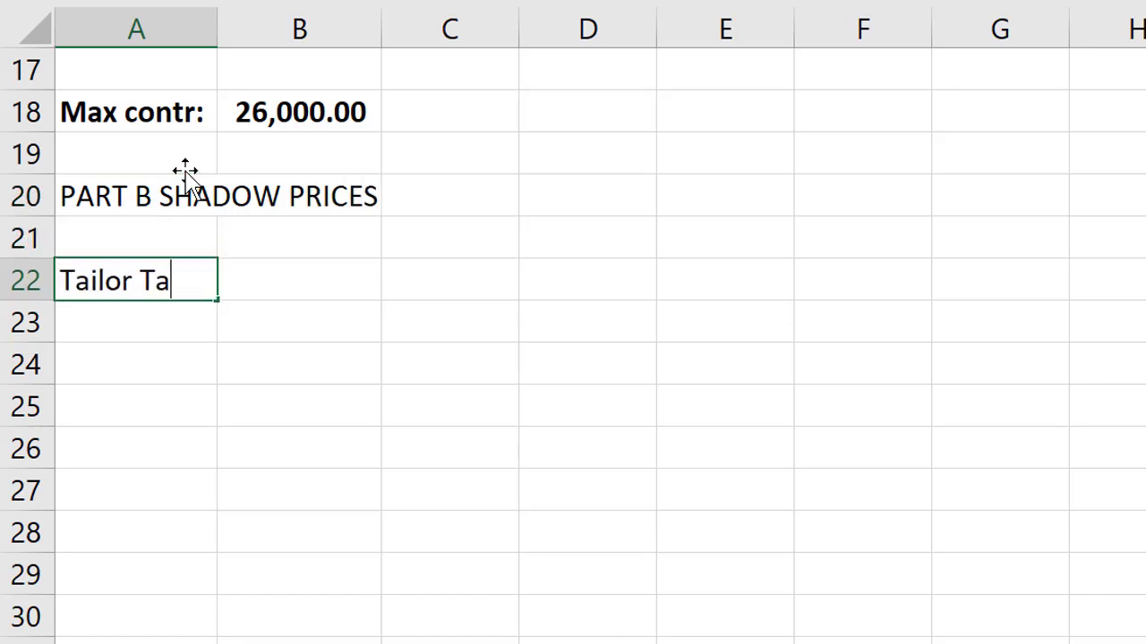
{"action": "key", "text": "BackSpace"}
{"action": "type", "text": "ime"}
{"action": "key", "text": "Return"}
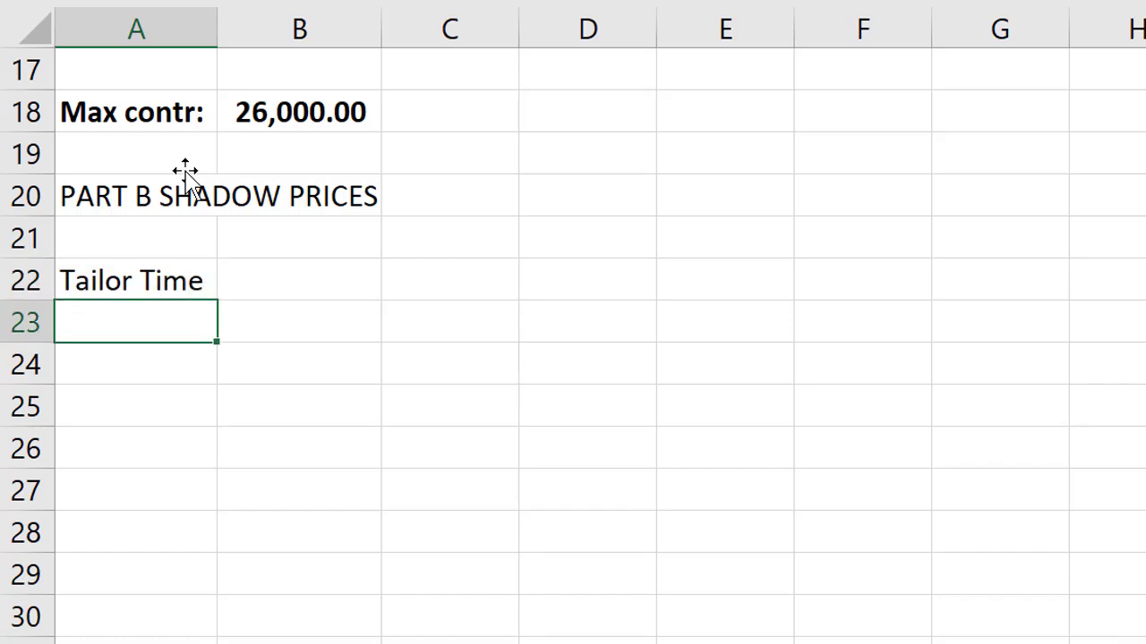
{"action": "type", "text": "1) add 1 more"}
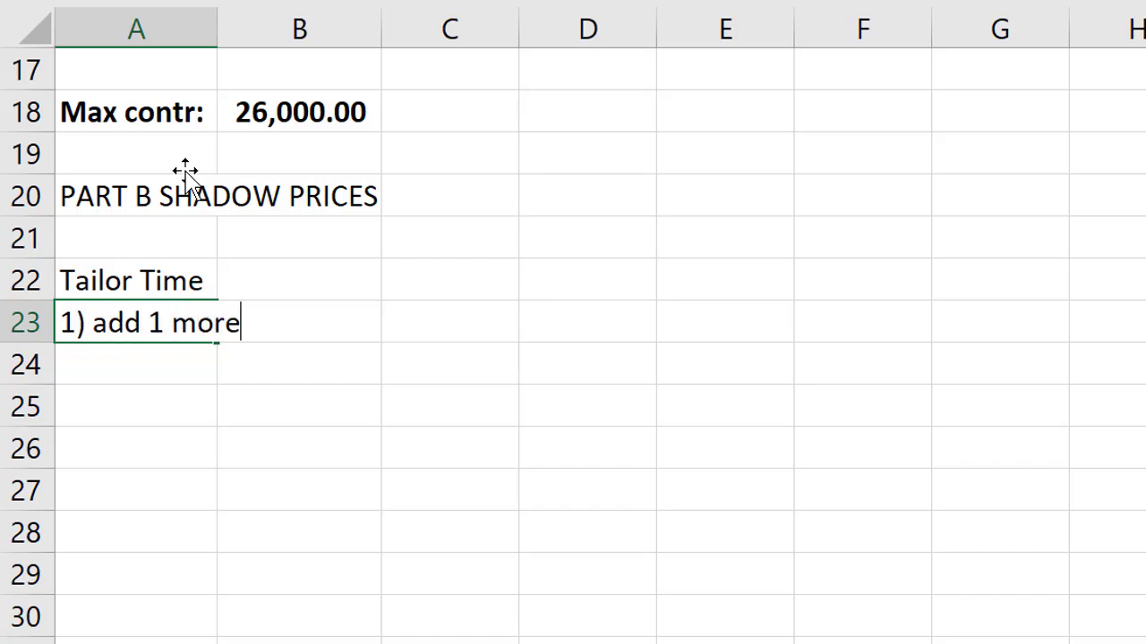
{"action": "type", "text": " hour of tai"}
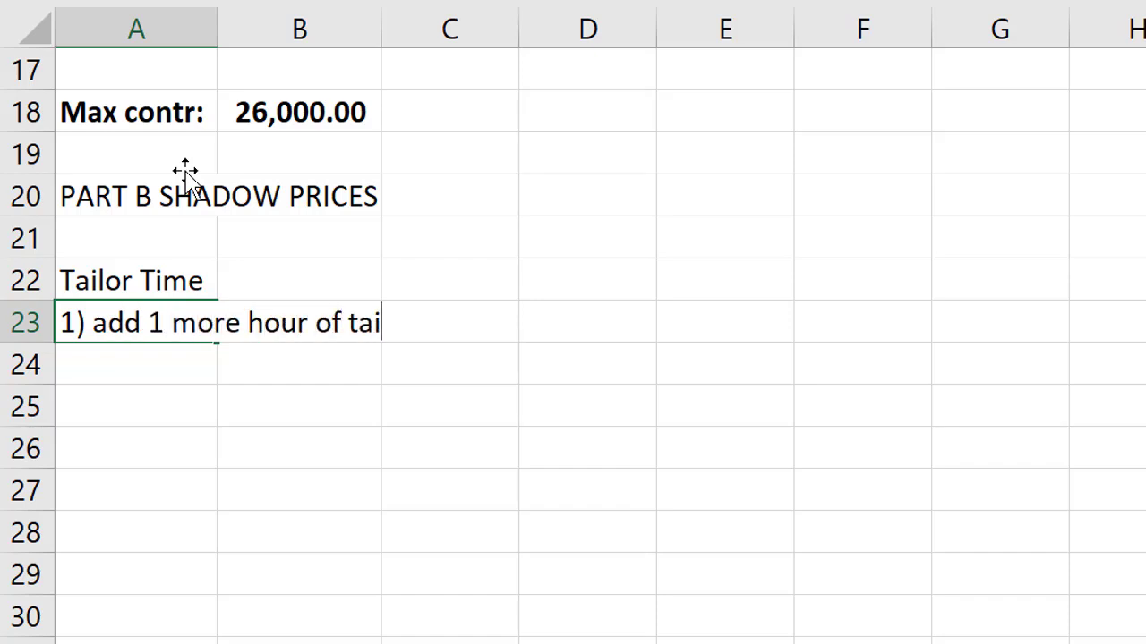
{"action": "type", "text": "lor time to "}
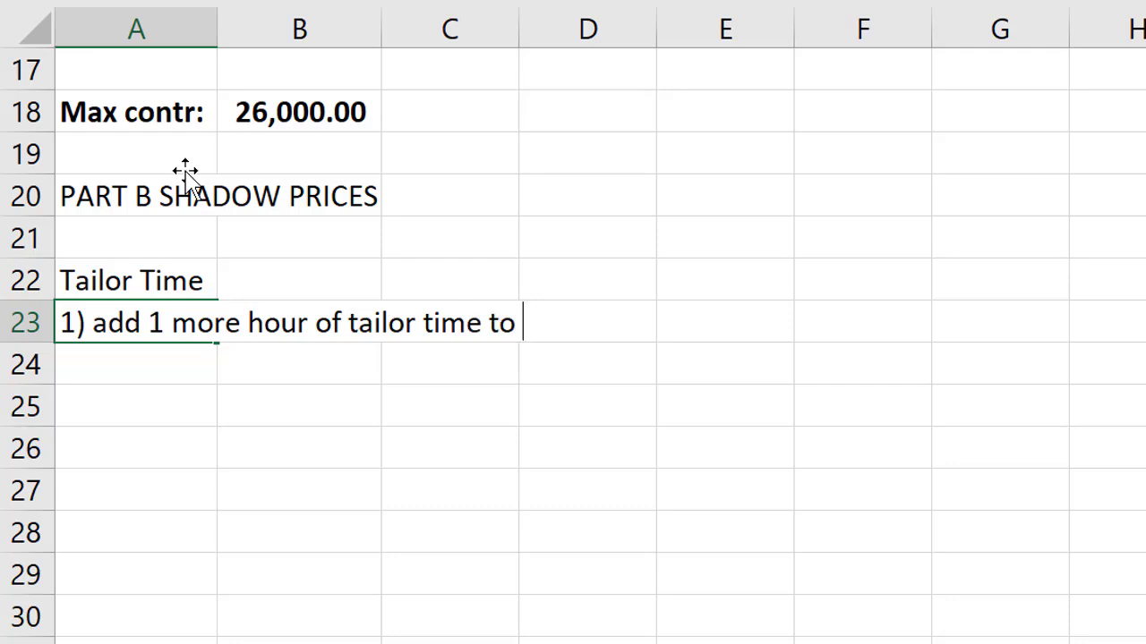
{"action": "type", "text": "the eq"}
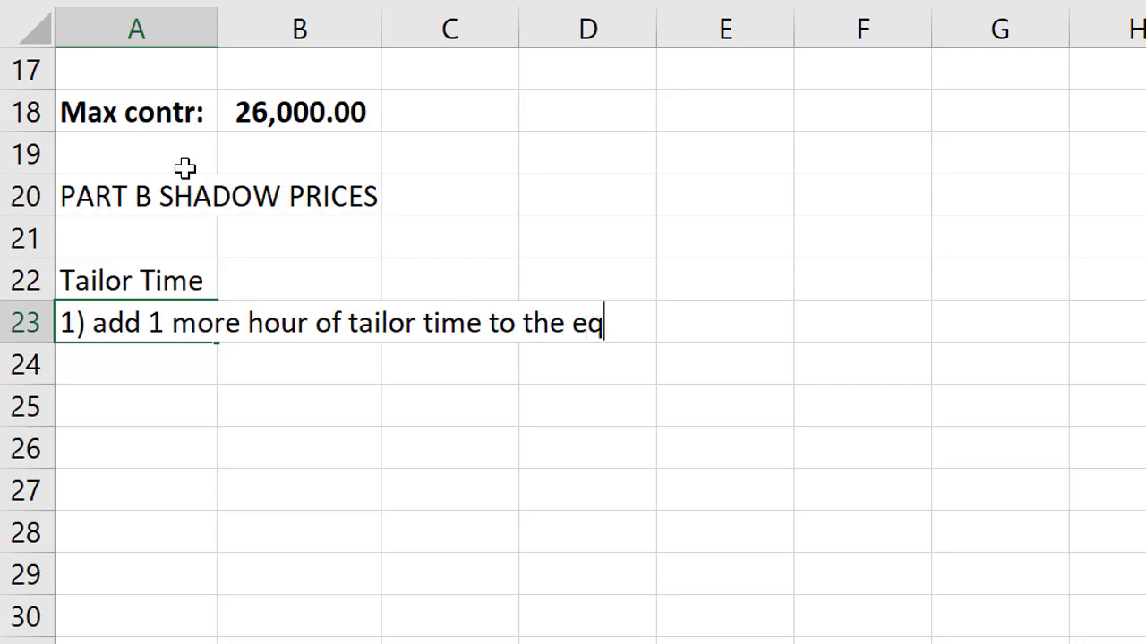
{"action": "type", "text": "uation"}
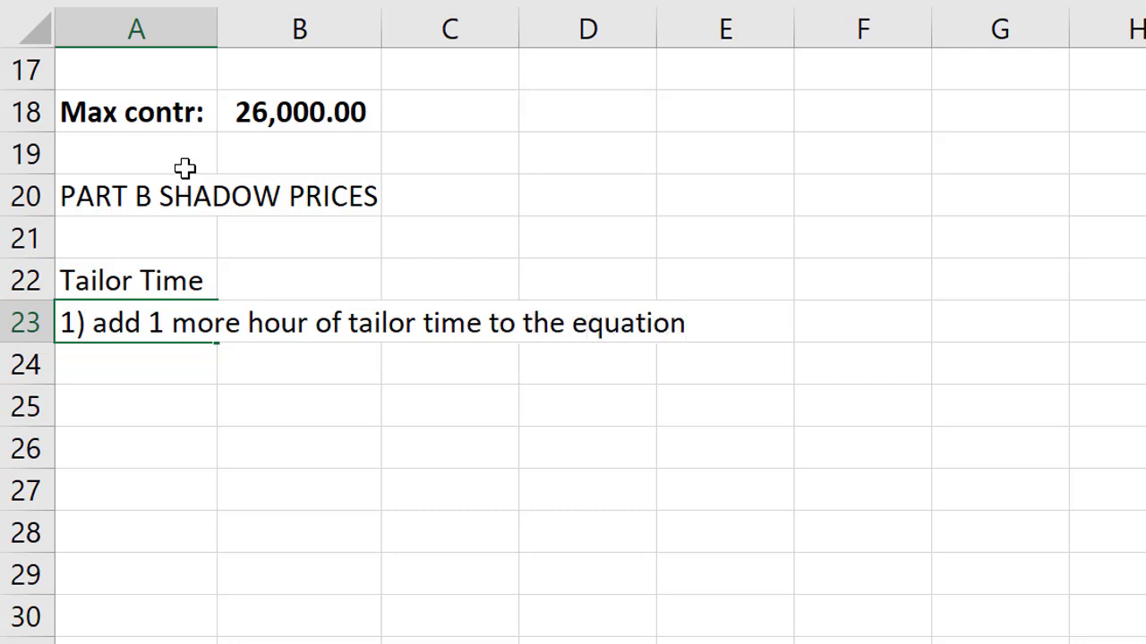
{"action": "key", "text": "Return"}
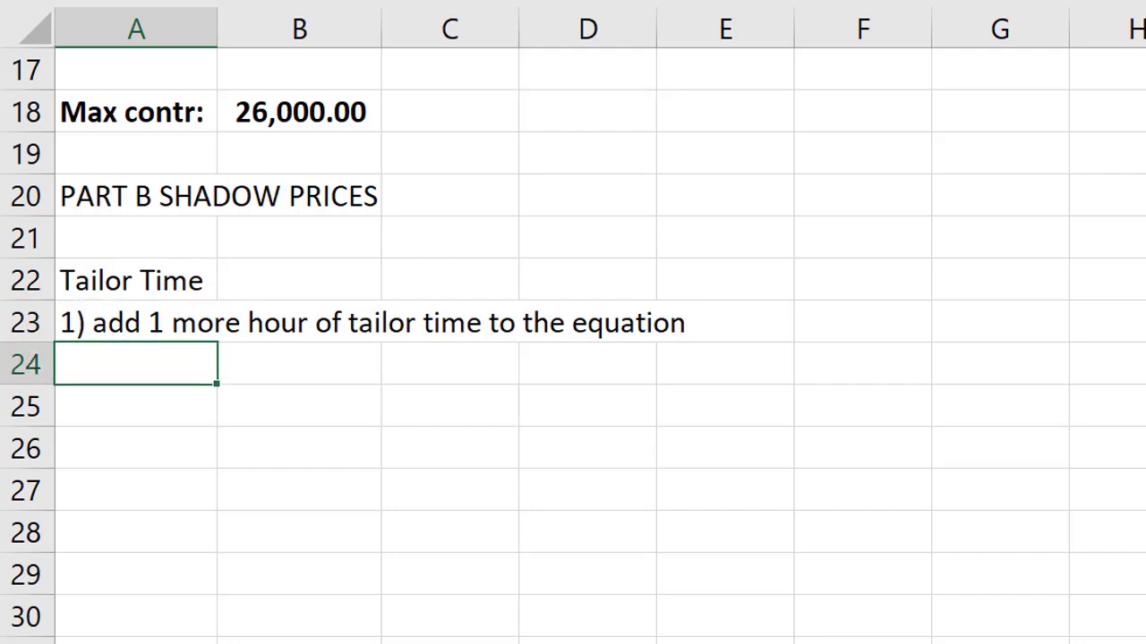
Copy the two Part A constraint equations into B24:B25
{"action": "scroll", "coordinate": [742, 197], "scroll_direction": "up", "scroll_amount": 5}
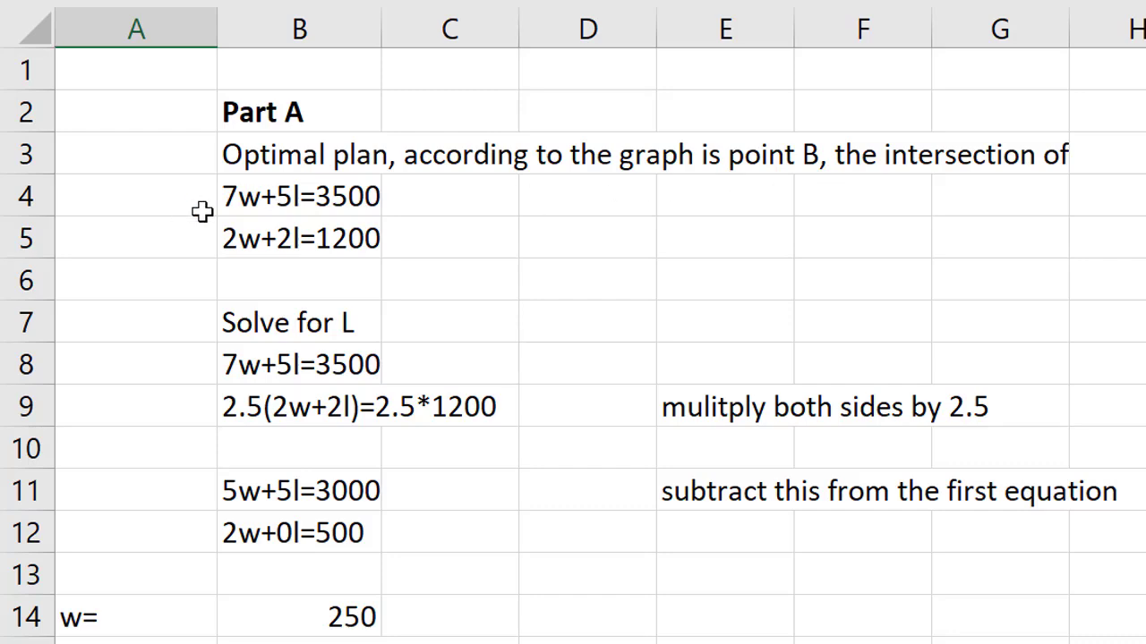
{"action": "left_click_drag", "start_coordinate": [225, 202], "coordinate": [242, 235]}
{"action": "key", "text": "ctrl+c"}
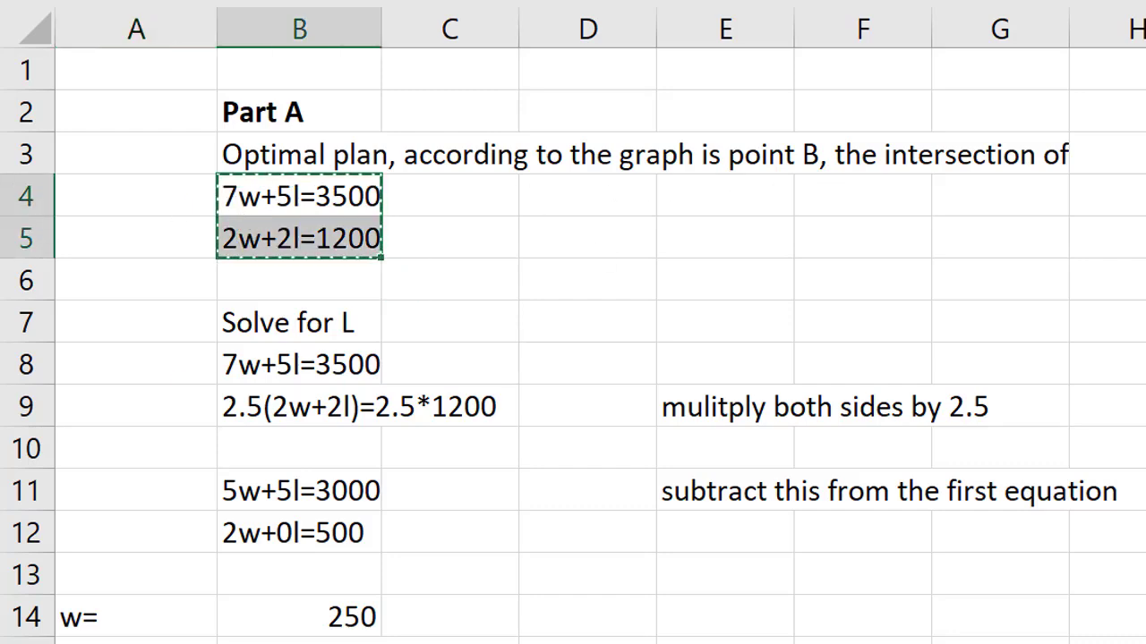
{"action": "scroll", "coordinate": [573, 358], "scroll_direction": "down", "scroll_amount": 1}
{"action": "scroll", "coordinate": [573, 358], "scroll_direction": "down", "scroll_amount": 2}
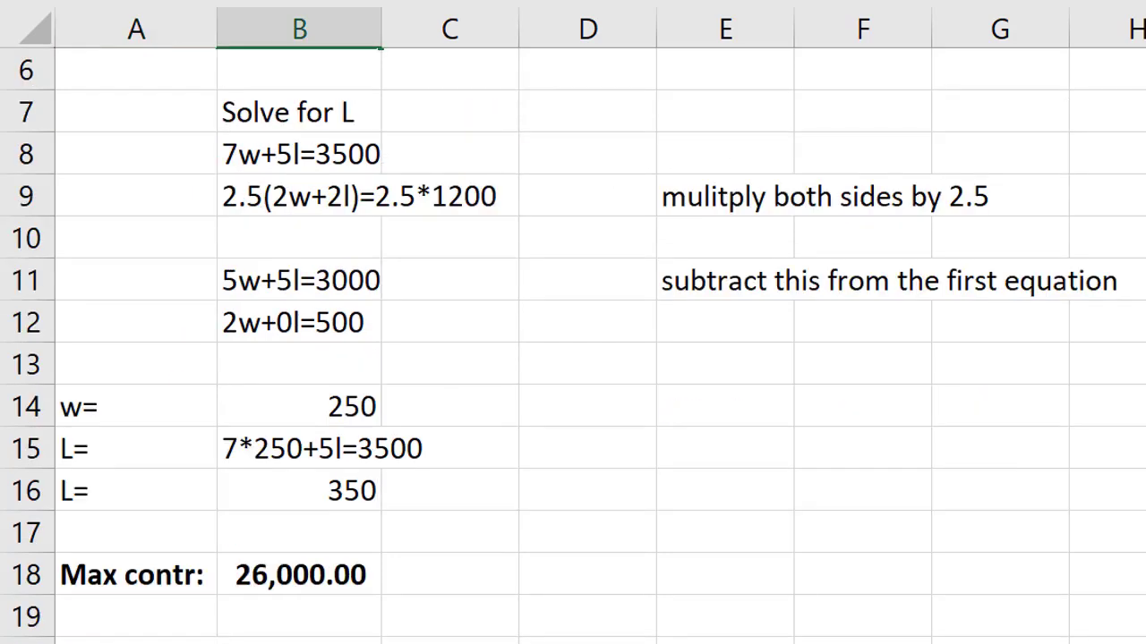
{"action": "scroll", "coordinate": [573, 358], "scroll_direction": "down", "scroll_amount": 4}
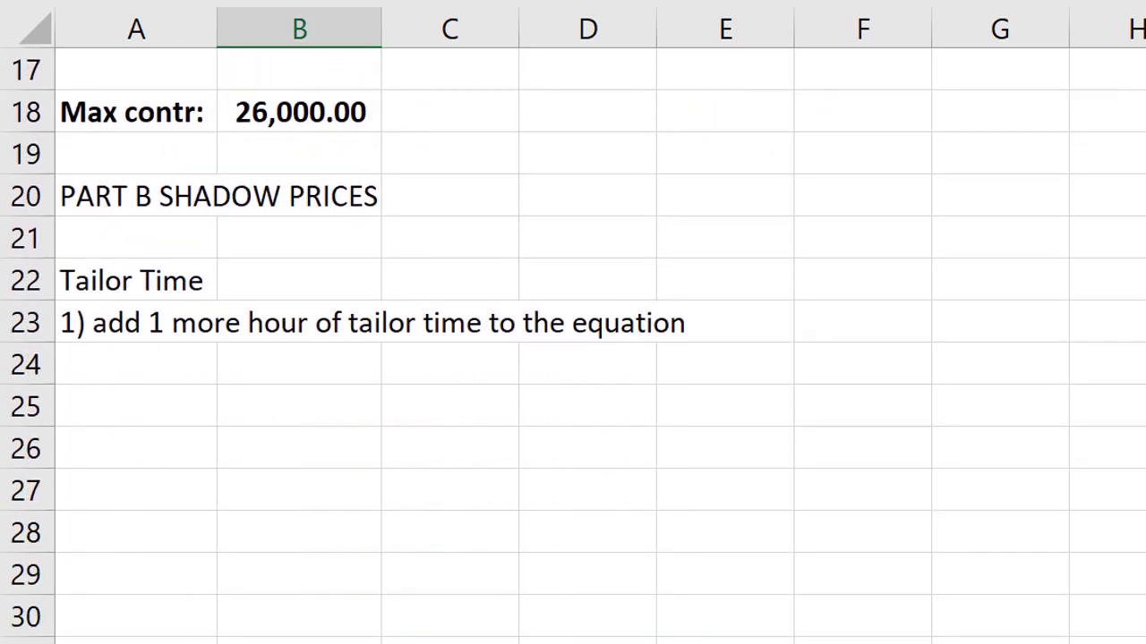
{"action": "scroll", "coordinate": [443, 368], "scroll_direction": "down", "scroll_amount": 1}
{"action": "left_click", "coordinate": [285, 288]}
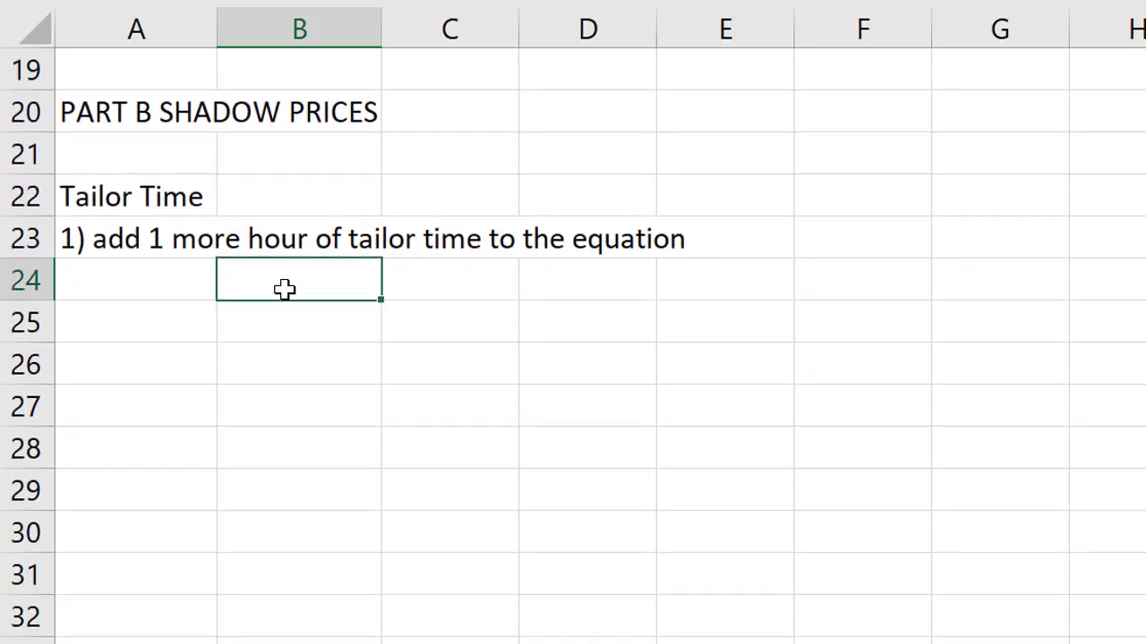
{"action": "key", "text": "ctrl+v"}
Change the B24 equation from 7w+5l=3500 to 7w+5l=3501
{"action": "left_click", "coordinate": [283, 282]}
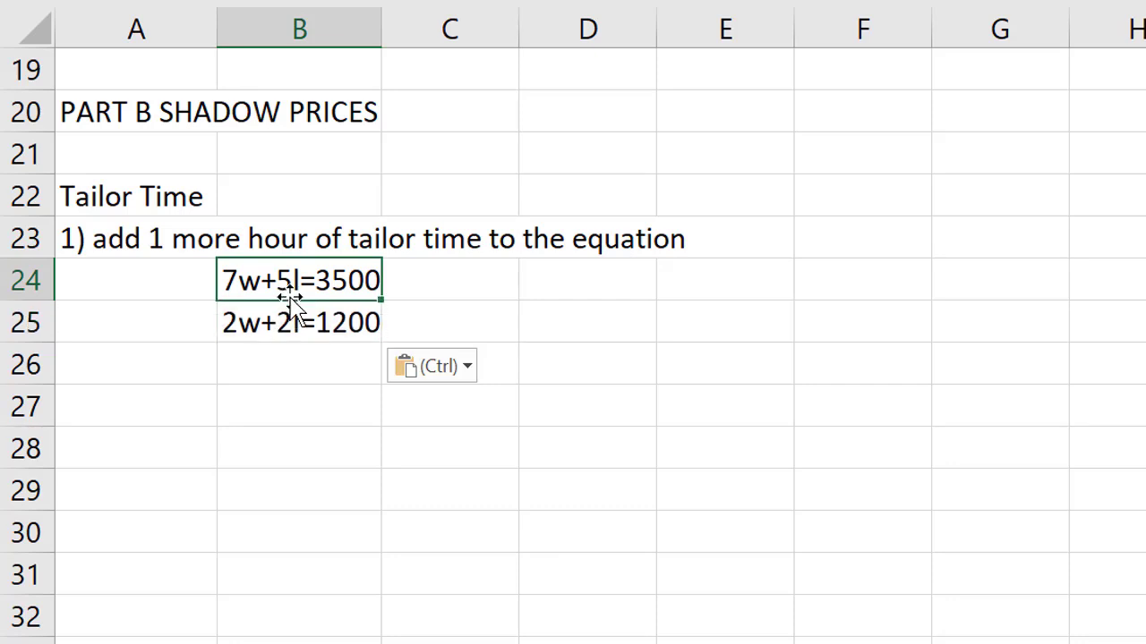
{"action": "key", "text": "Escape"}
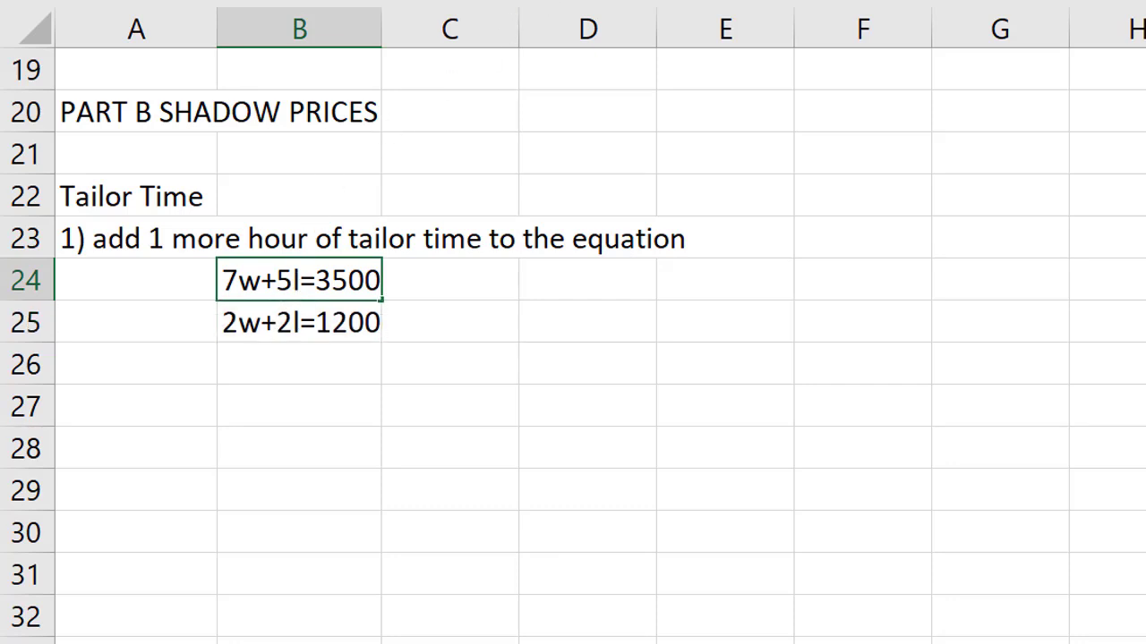
{"action": "key", "text": "F2"}
{"action": "key", "text": "BackSpace"}
{"action": "type", "text": "1"}
{"action": "key", "text": "Return"}
{"action": "key", "text": "Return"}
{"action": "key", "text": "Down"}
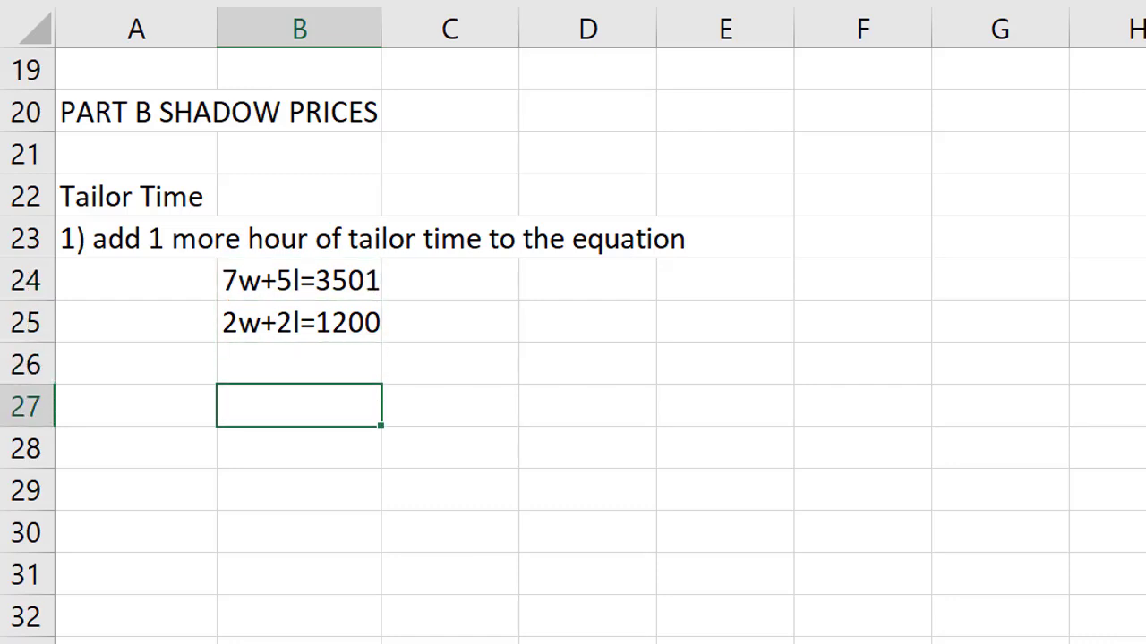
{"action": "key", "text": "Left"}
Enter the note '2) resolve for w and l' in A27, then move to B28
{"action": "type", "text": "2) r"}
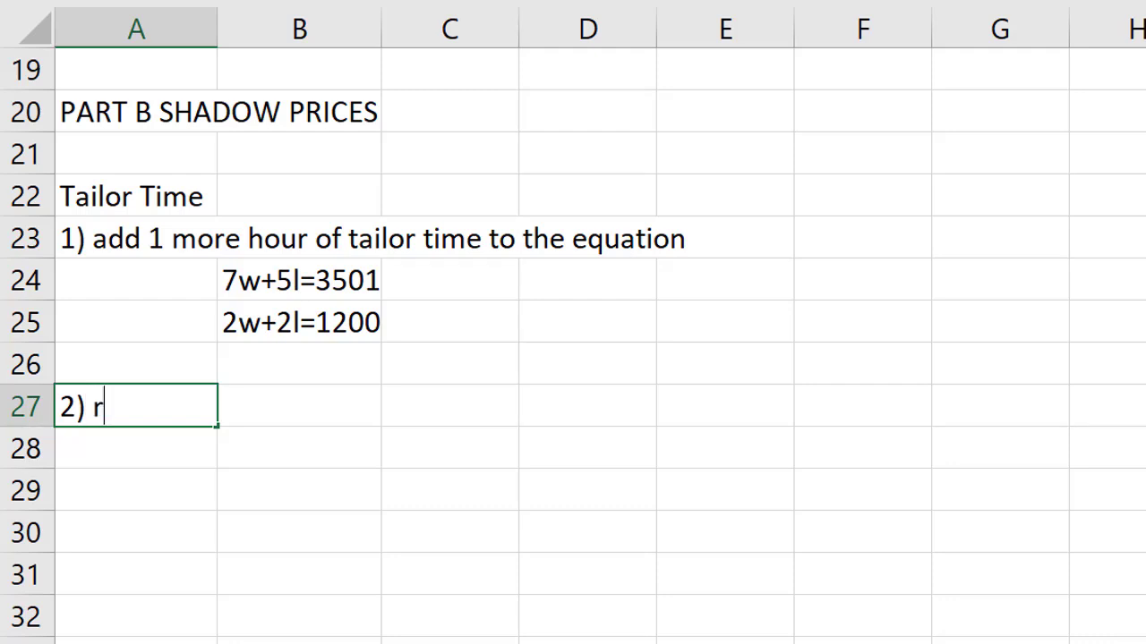
{"action": "type", "text": "esolve for"}
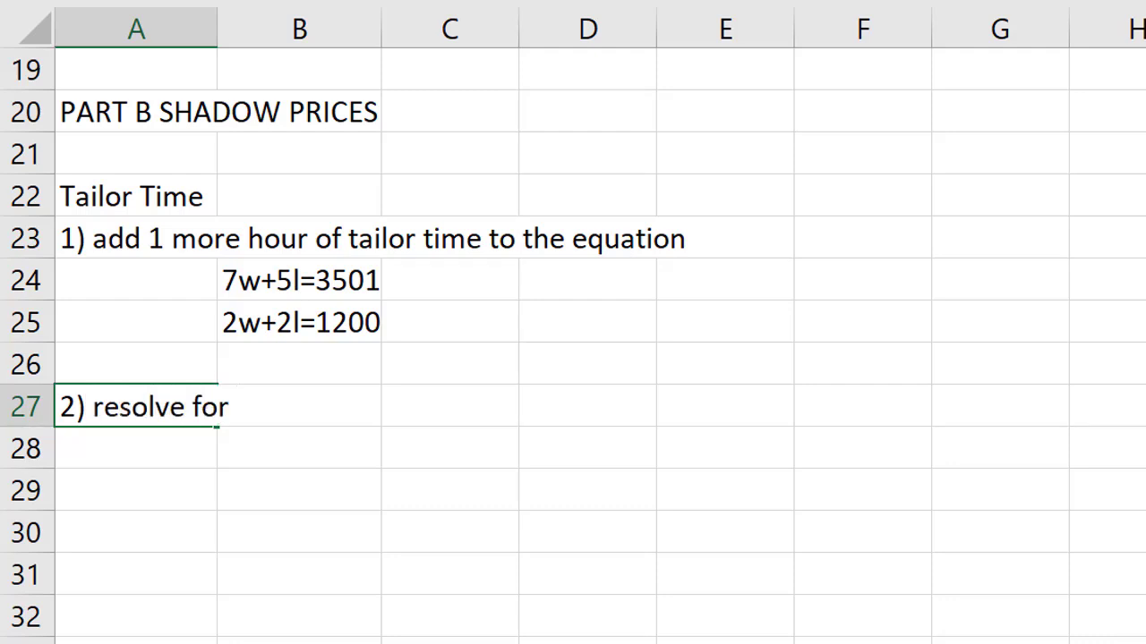
{"action": "type", "text": " w and l"}
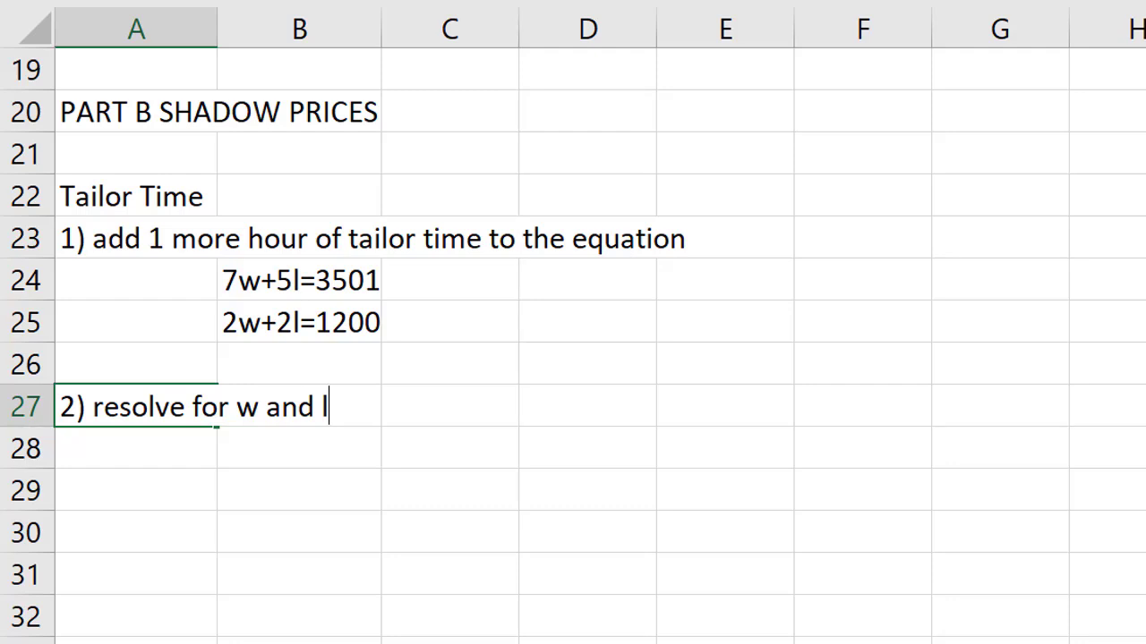
{"action": "key", "text": "ctrl+Return"}
{"action": "left_click", "coordinate": [136, 447]}
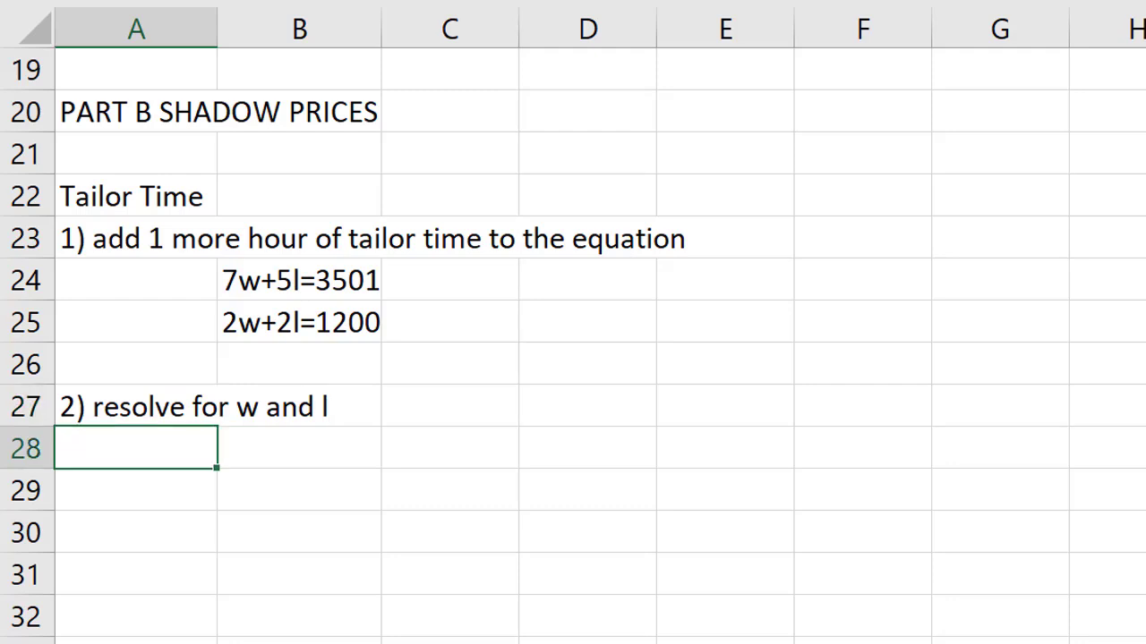
{"action": "left_click", "coordinate": [299, 447]}
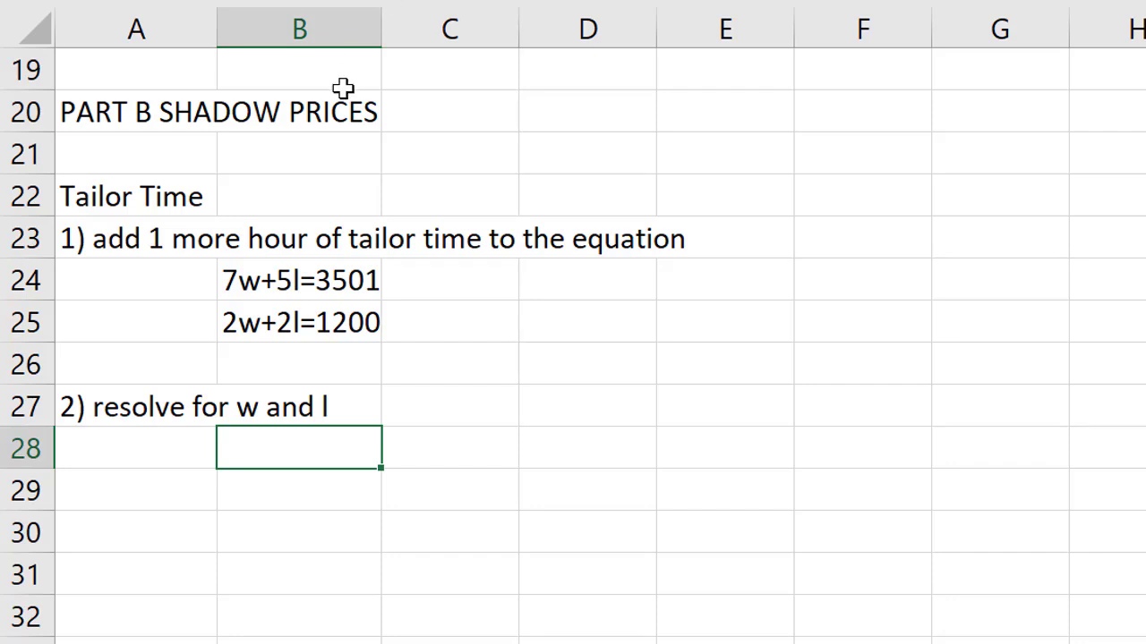
Copy the two equations from B24:B25 into B28:B29
{"action": "left_click_drag", "start_coordinate": [289, 271], "coordinate": [289, 312]}
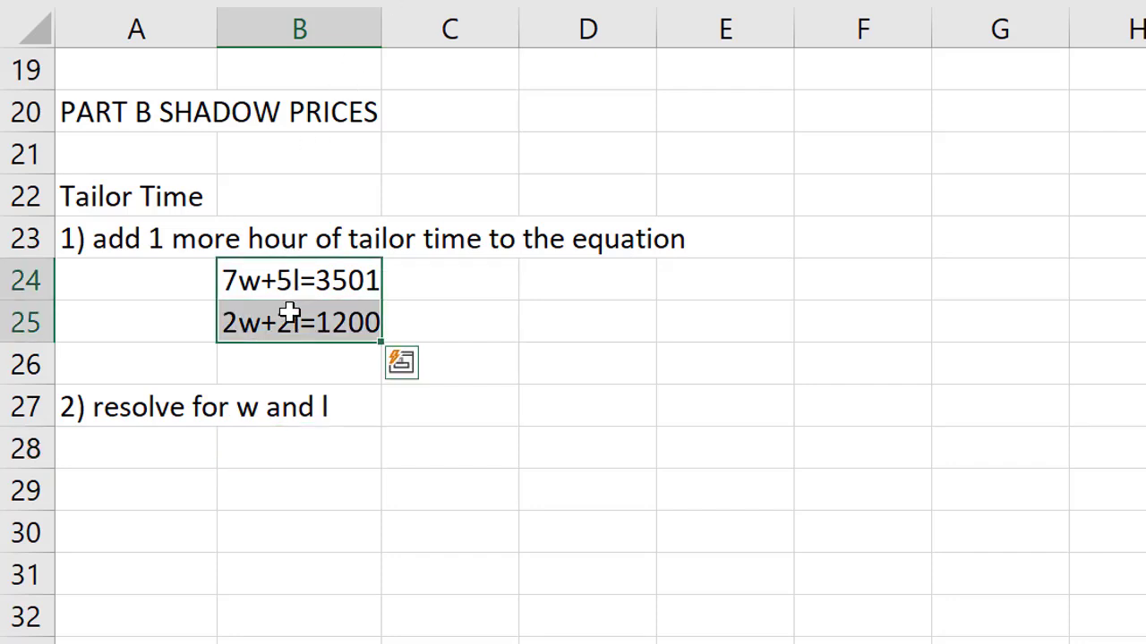
{"action": "key", "text": "ctrl+c"}
{"action": "left_click", "coordinate": [270, 455]}
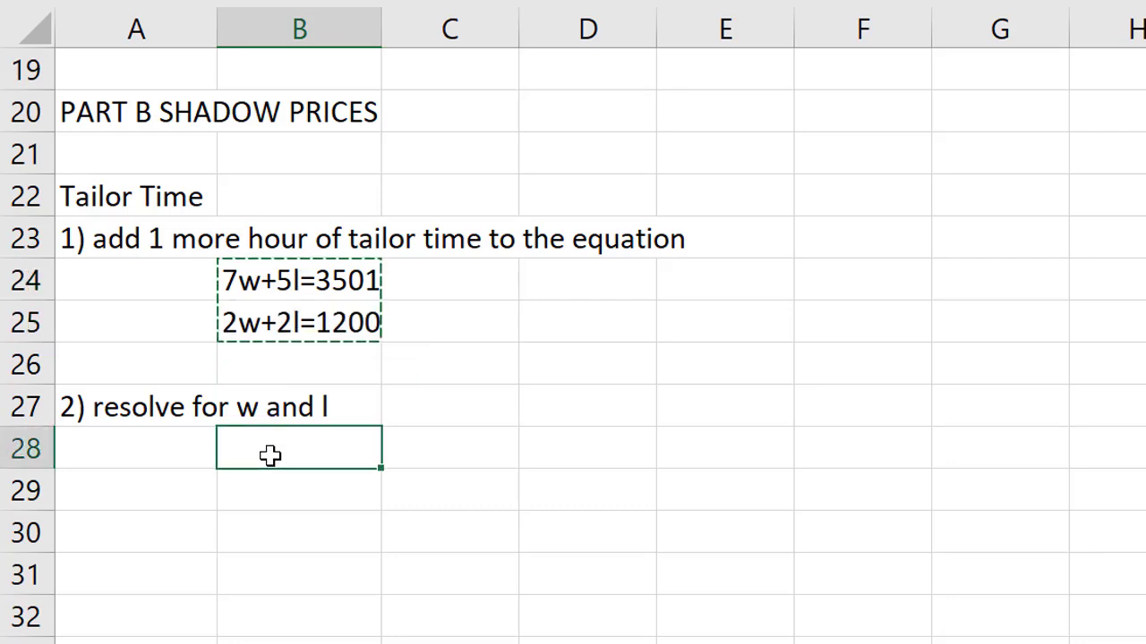
{"action": "key", "text": "ctrl+v"}
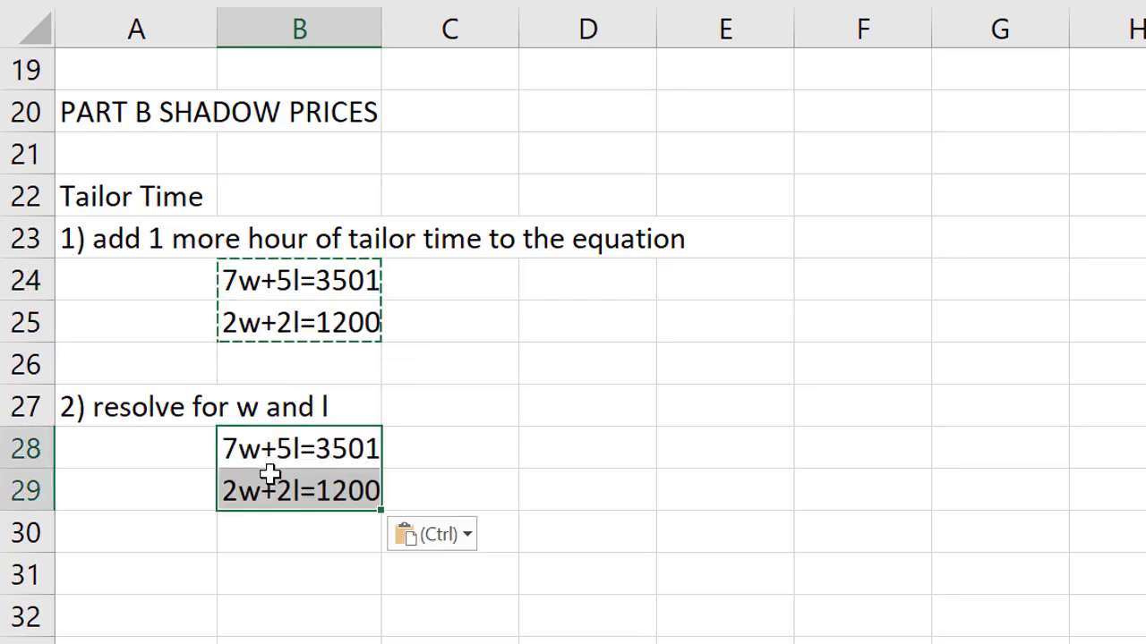
Rewrite the pasted fabric equation in B29 as 5w+5l=3000
{"action": "left_click", "coordinate": [271, 476]}
{"action": "key", "text": "Escape"}
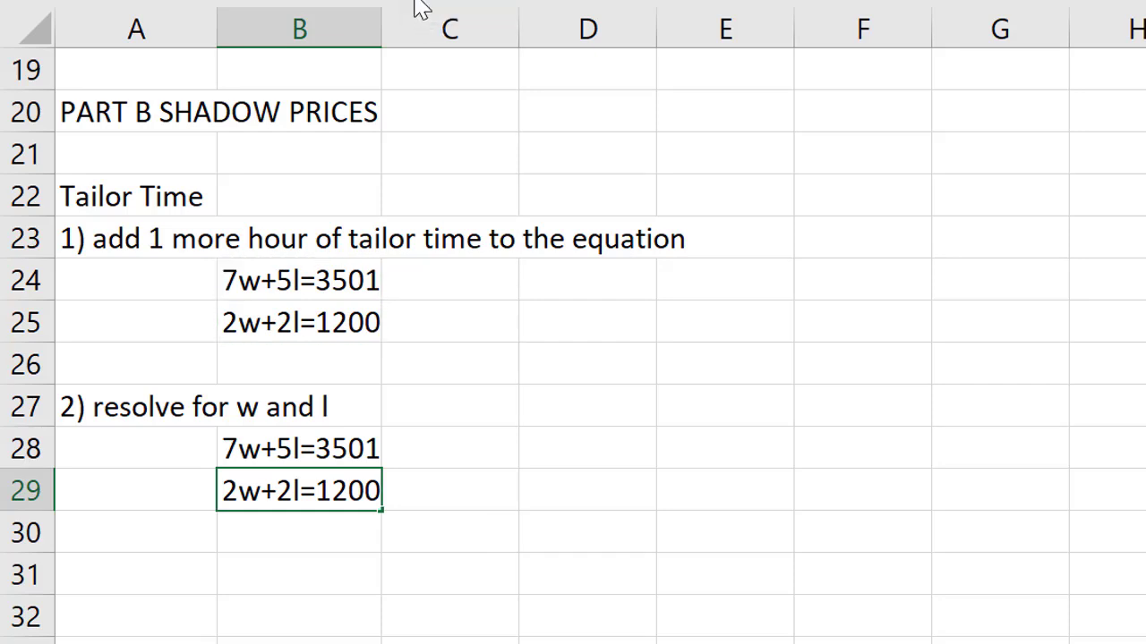
{"action": "key", "text": "BackSpace"}
{"action": "type", "text": "5"}
{"action": "key", "text": "BackSpace"}
{"action": "type", "text": "5"}
{"action": "key", "text": "BackSpace"}
{"action": "key", "text": "BackSpace"}
{"action": "key", "text": "BackSpace"}
{"action": "key", "text": "BackSpace"}
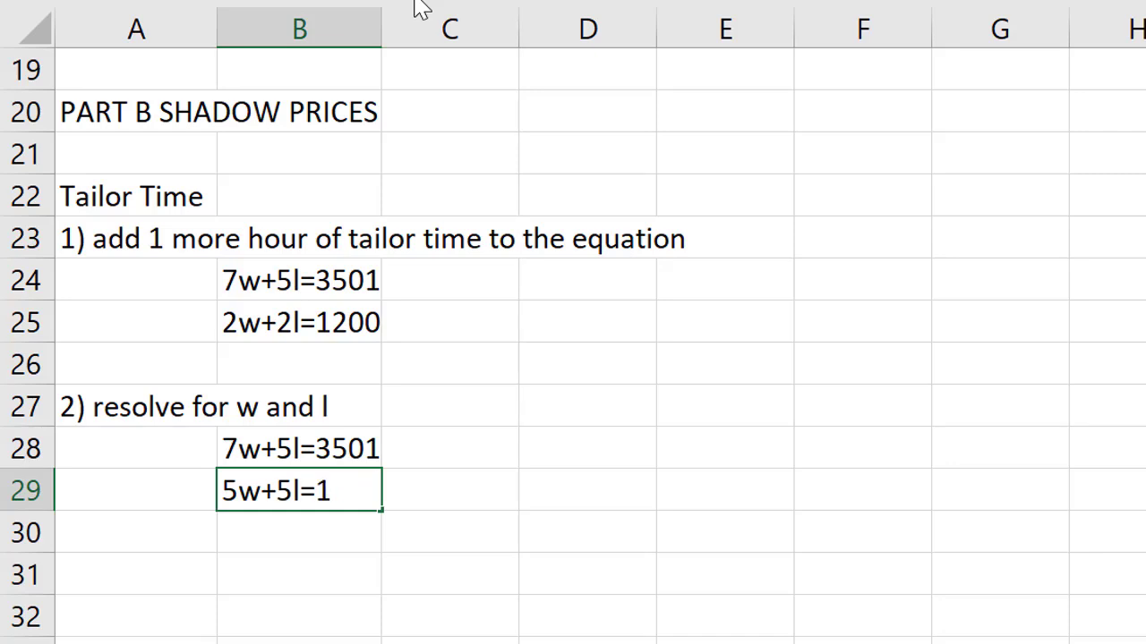
{"action": "type", "text": "3000"}
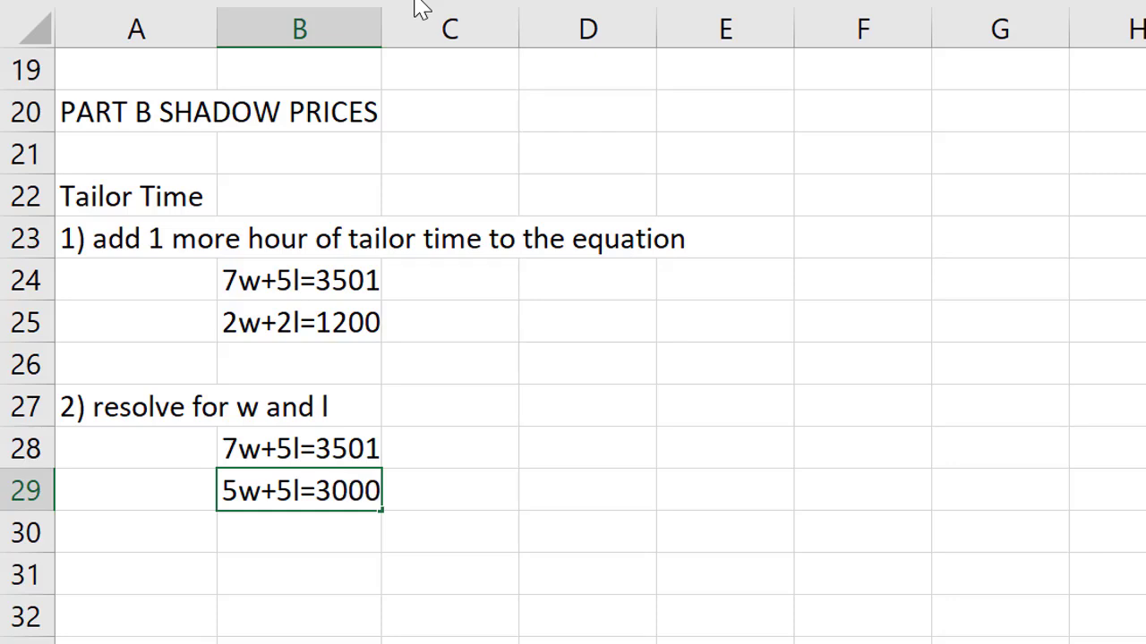
{"action": "key", "text": "Return"}
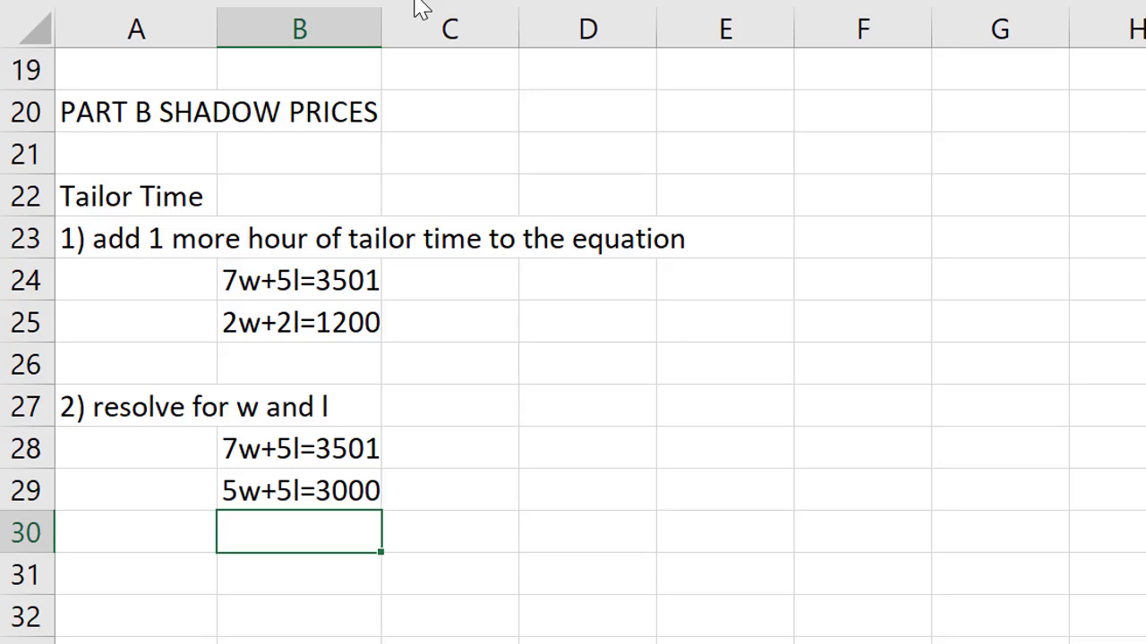
Enter 2w+0l=501 in B30, then label w= and compute =501/2 (250.5) in row 31
{"action": "type", "text": "2w+0l"}
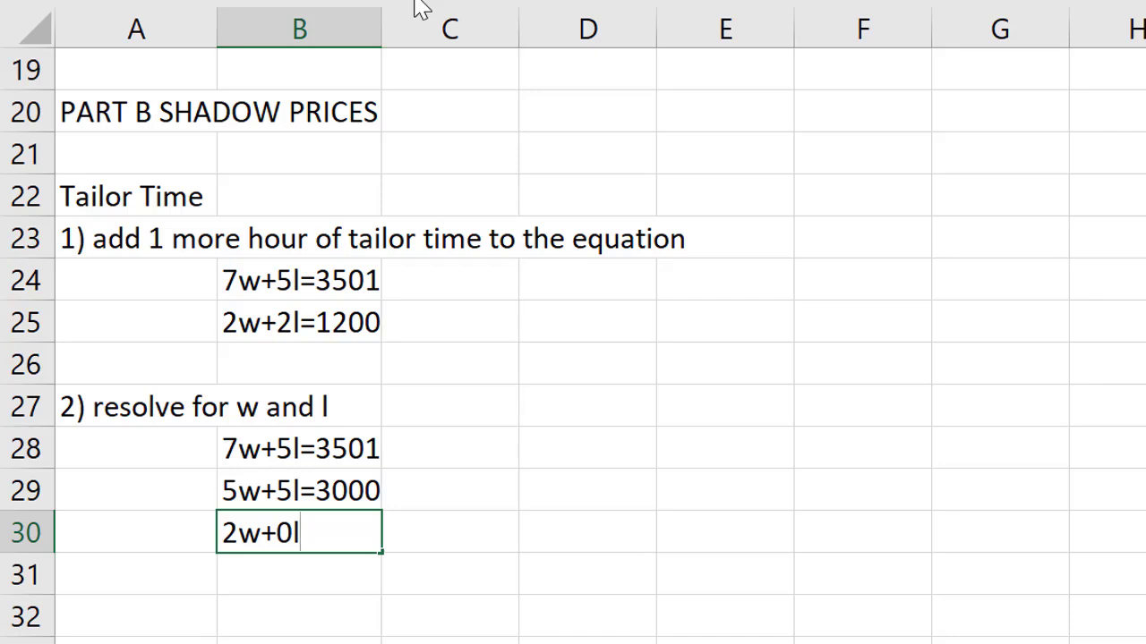
{"action": "type", "text": "=501"}
{"action": "key", "text": "Return"}
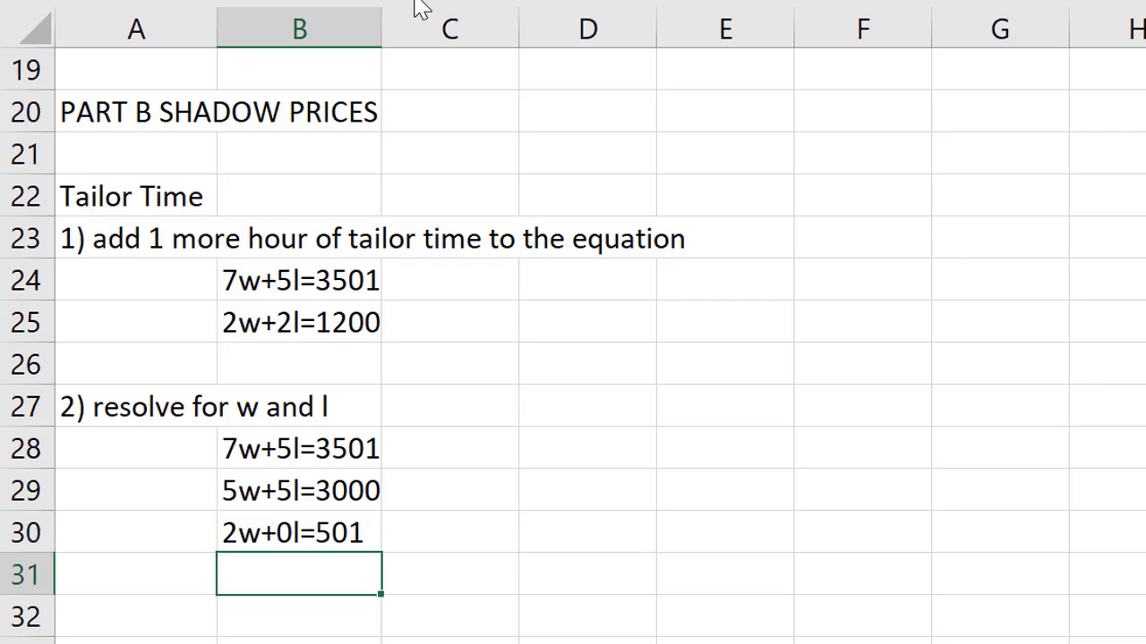
{"action": "key", "text": "Left"}
{"action": "type", "text": "w="}
{"action": "key", "text": "Tab"}
{"action": "type", "text": "501/2"}
{"action": "key", "text": "Left"}
{"action": "key", "text": "Right"}
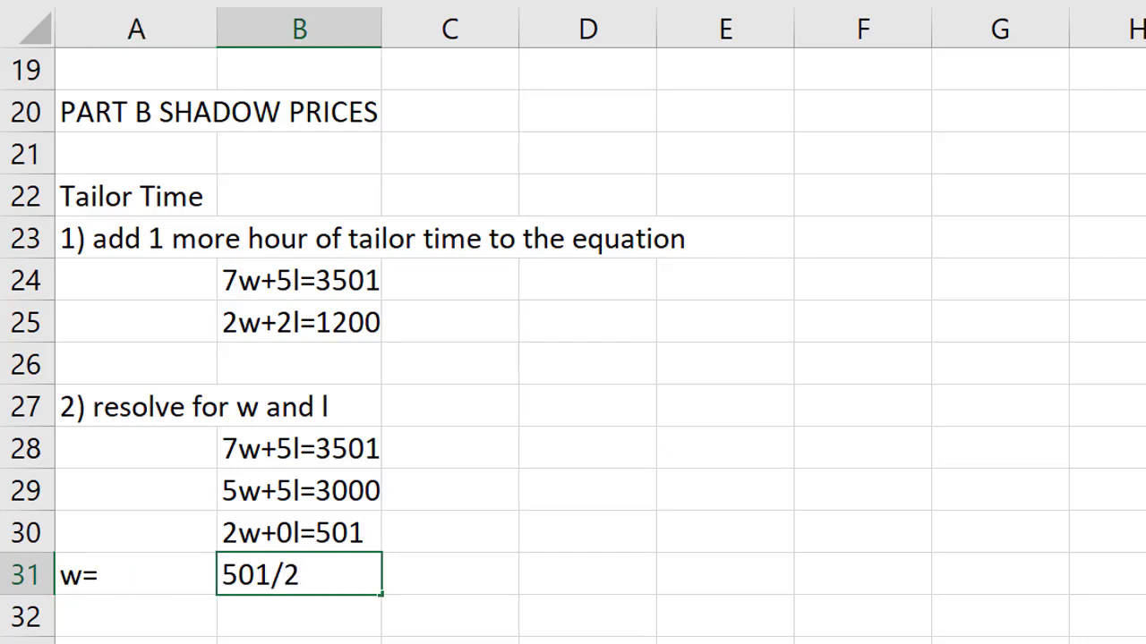
{"action": "key", "text": "F2"}
{"action": "key", "text": "Home"}
{"action": "type", "text": "="}
{"action": "key", "text": "Return"}
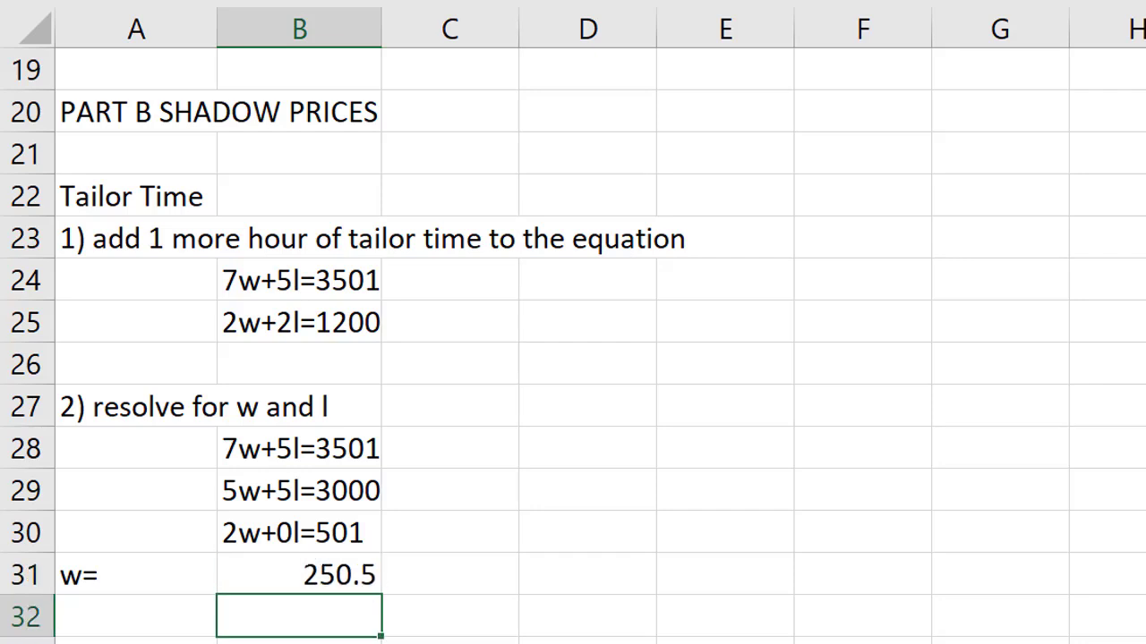
{"action": "key", "text": "Left"}
Label row 32 'L=' and compute L as (3501 − 7×B31)/5, giving 349.5
{"action": "type", "text": "L"}
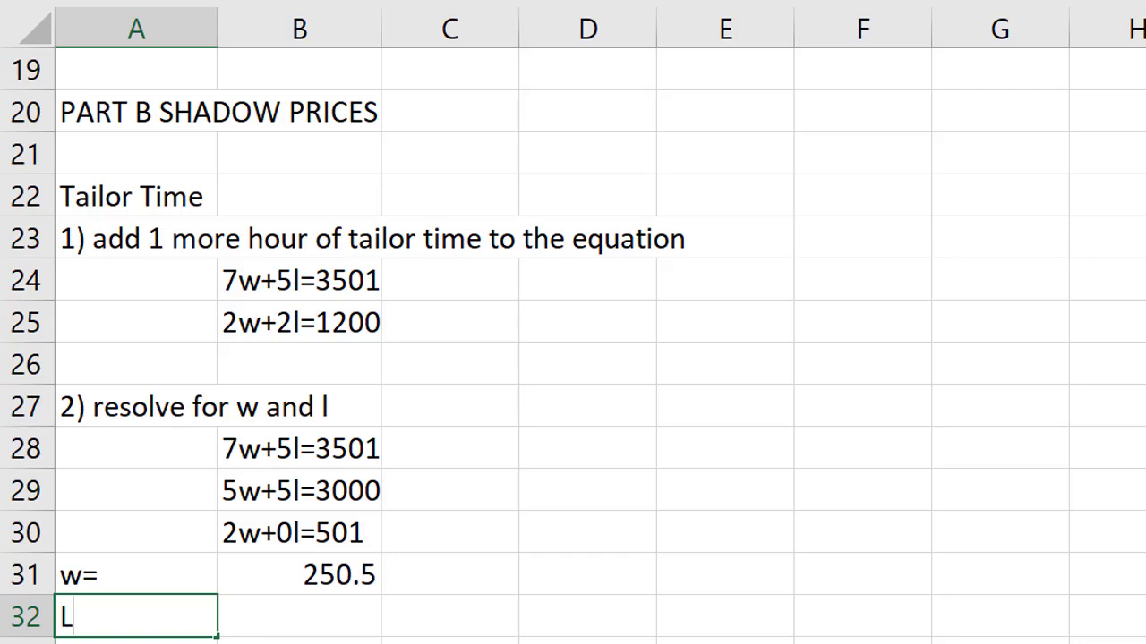
{"action": "type", "text": "="}
{"action": "key", "text": "Tab"}
{"action": "type", "text": "=350"}
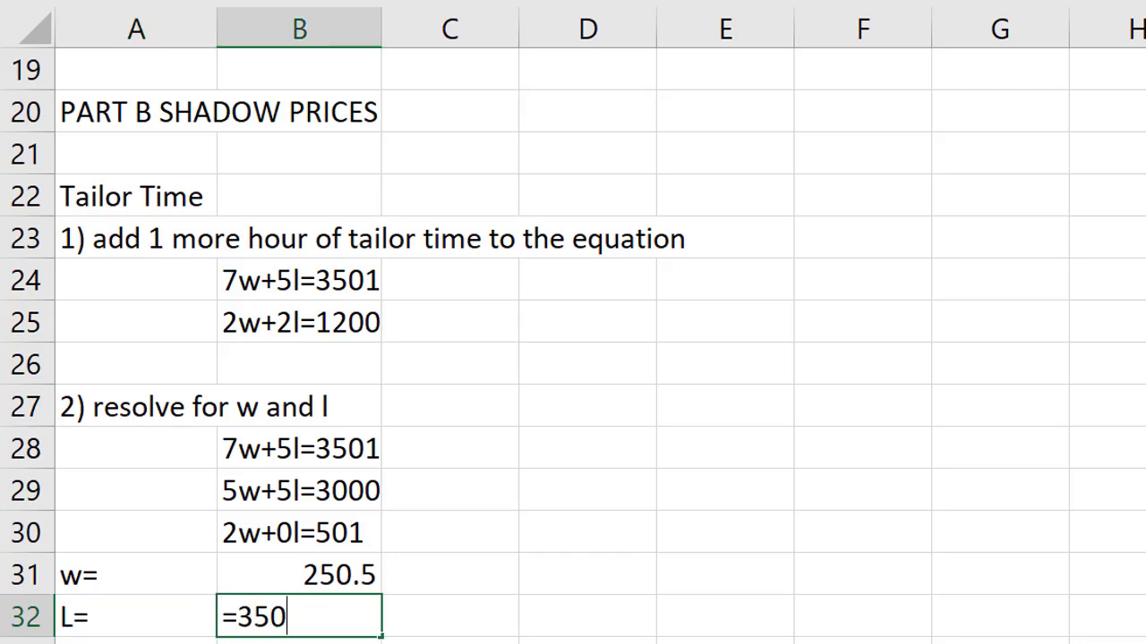
{"action": "type", "text": "1-(7*"}
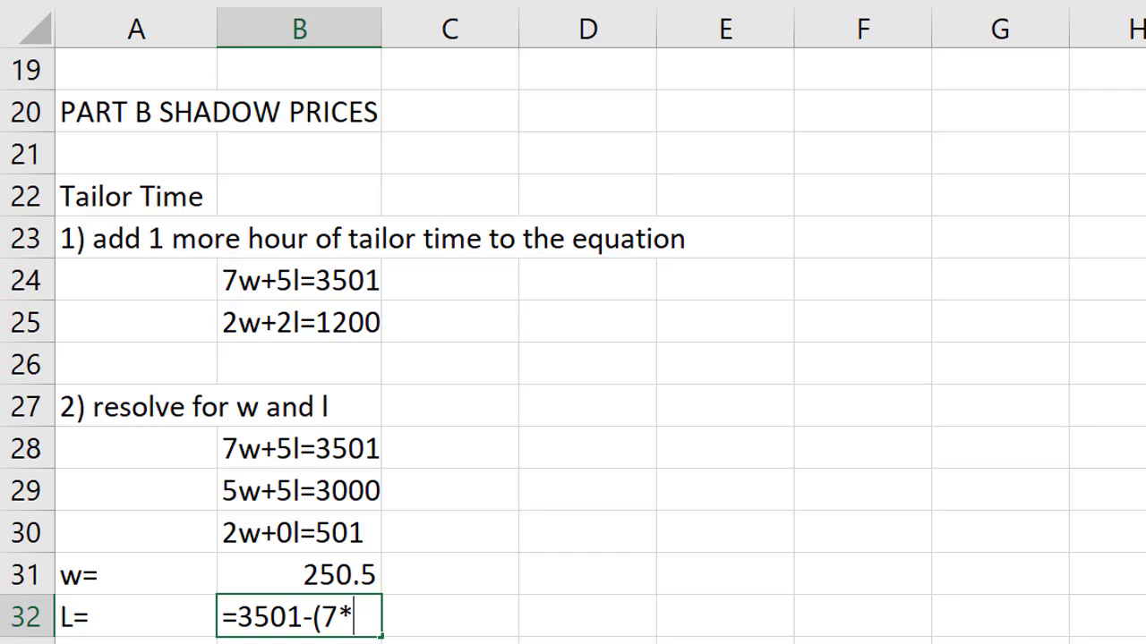
{"action": "left_click", "coordinate": [300, 575]}
{"action": "type", "text": ")"}
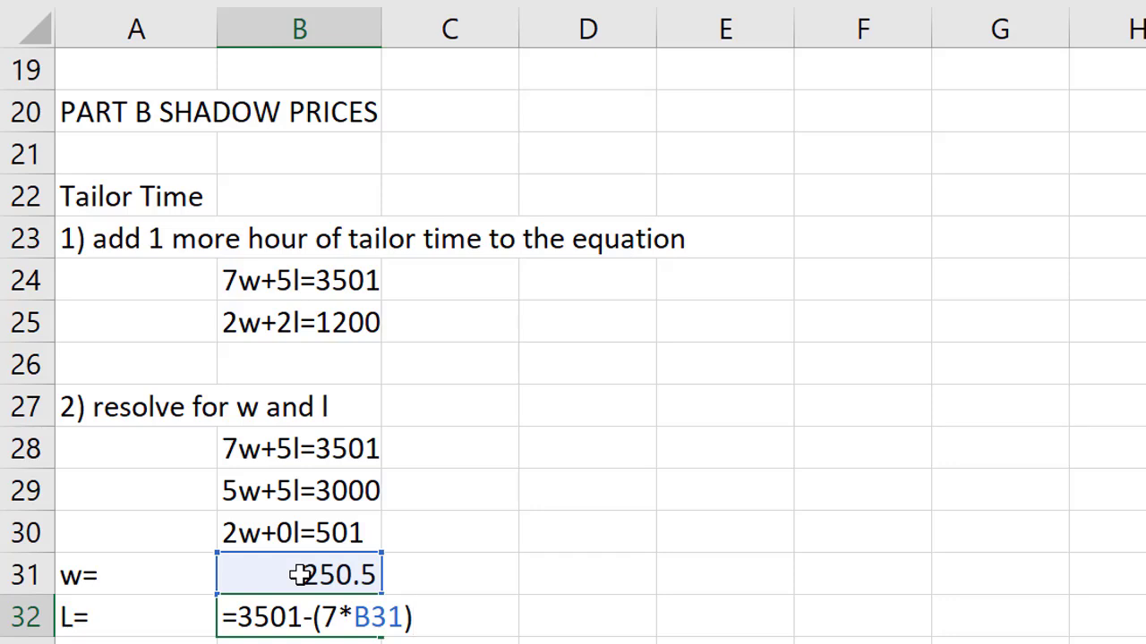
{"action": "type", "text": "/5"}
{"action": "key", "text": "Left"}
{"action": "key", "text": "Right"}
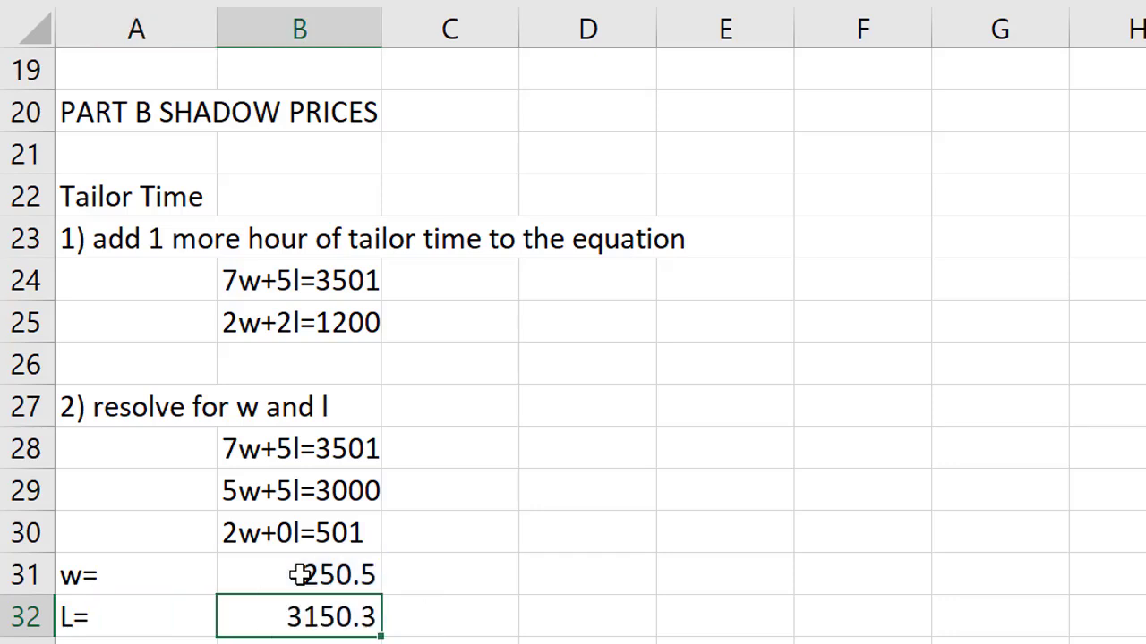
{"action": "key", "text": "F2"}
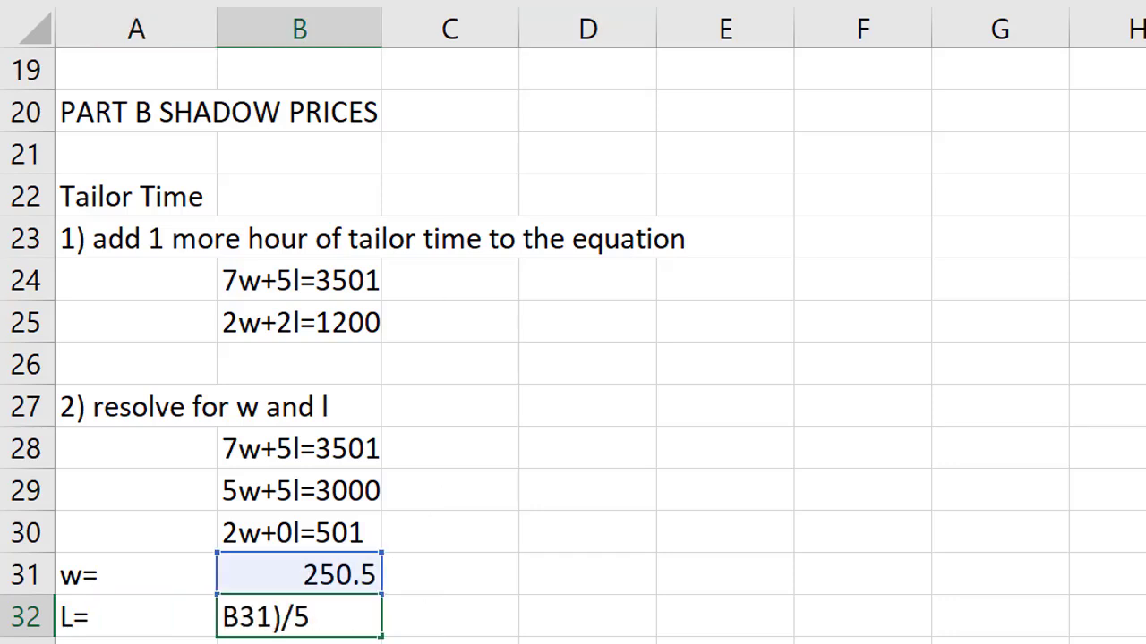
{"action": "type", "text": ")"}
{"action": "key", "text": "Home"}
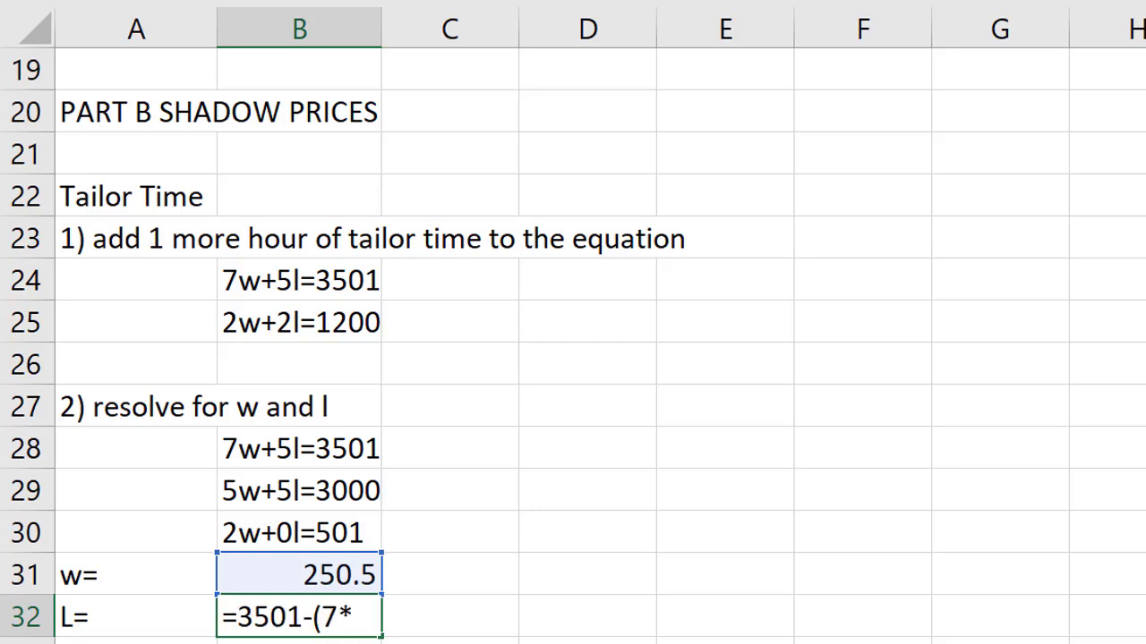
{"action": "key", "text": "Return"}
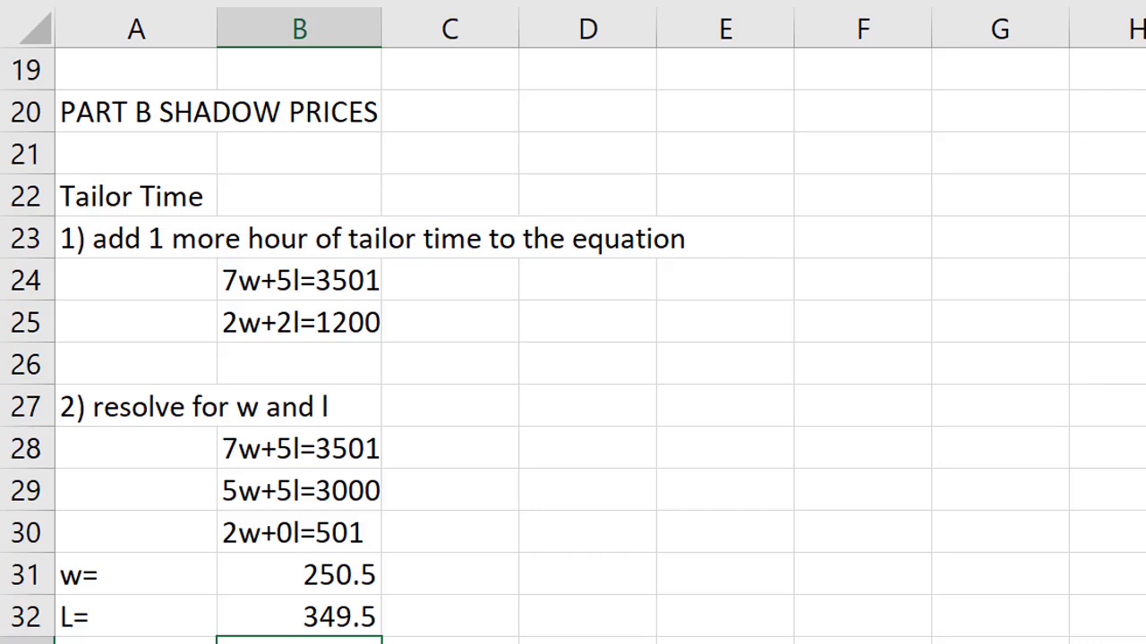
{"action": "key", "text": "Left"}
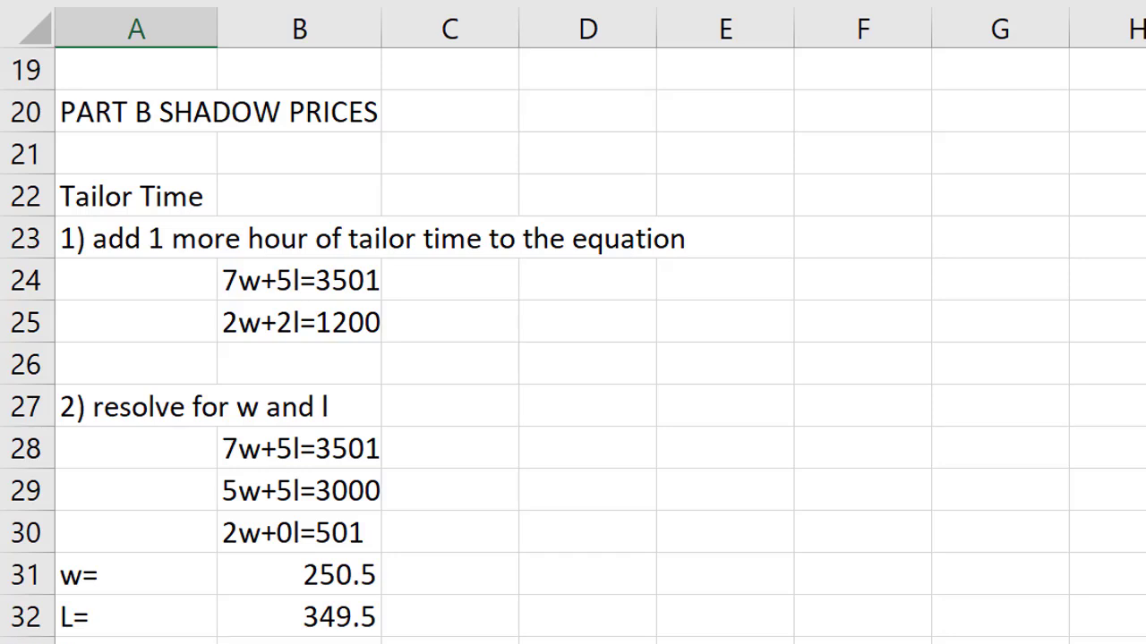
Label row 33 'new contr:' and enter =48*B31+40*B32, giving 26004
{"action": "scroll", "coordinate": [572, 344], "scroll_direction": "down", "scroll_amount": 3}
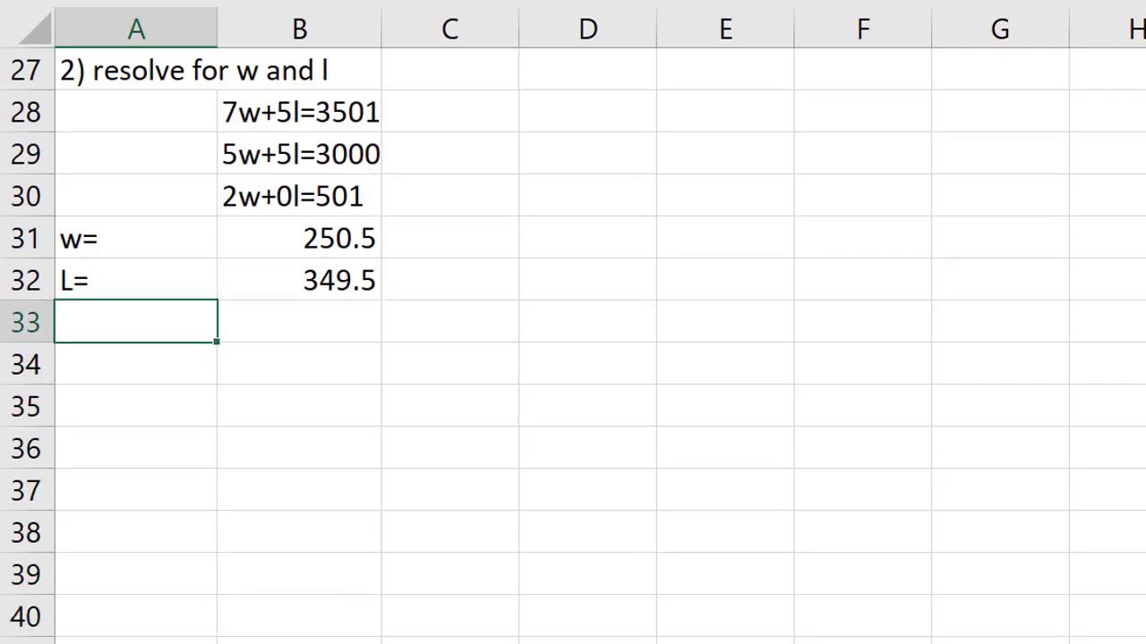
{"action": "type", "text": "new contrl"}
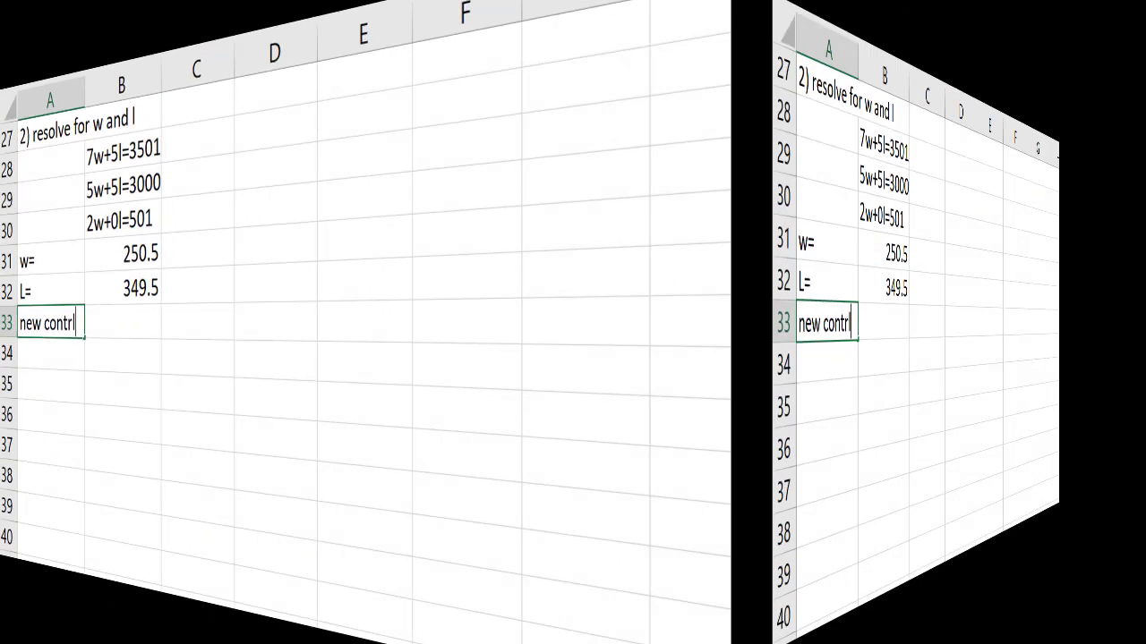
{"action": "key", "text": "BackSpace"}
{"action": "type", "text": ":"}
{"action": "left_click", "coordinate": [382, 433]}
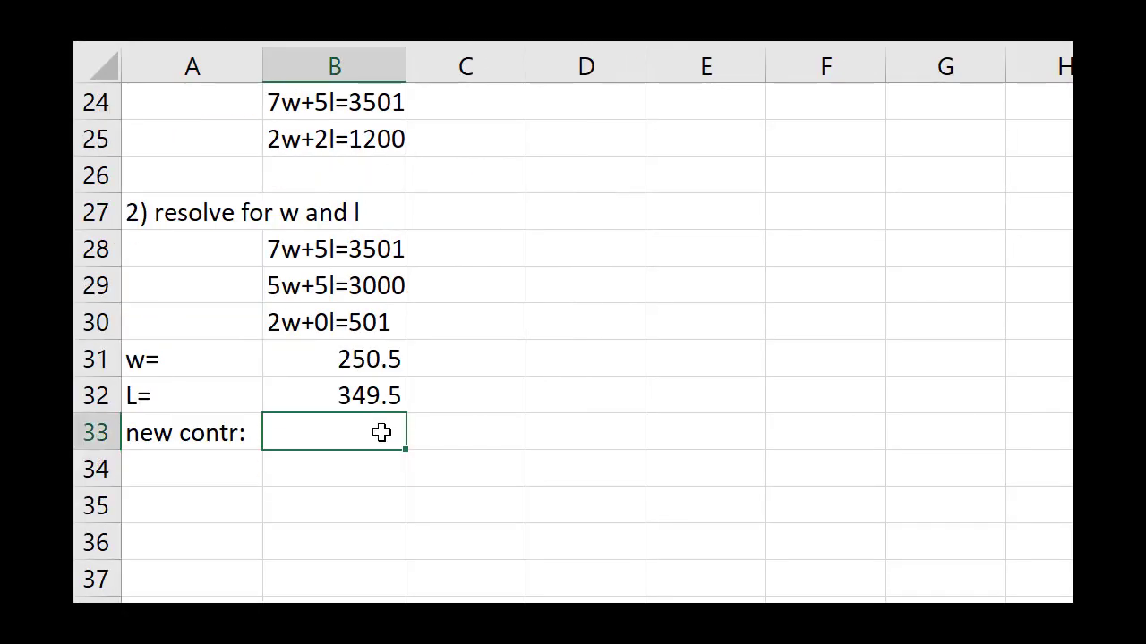
{"action": "type", "text": "=48*"}
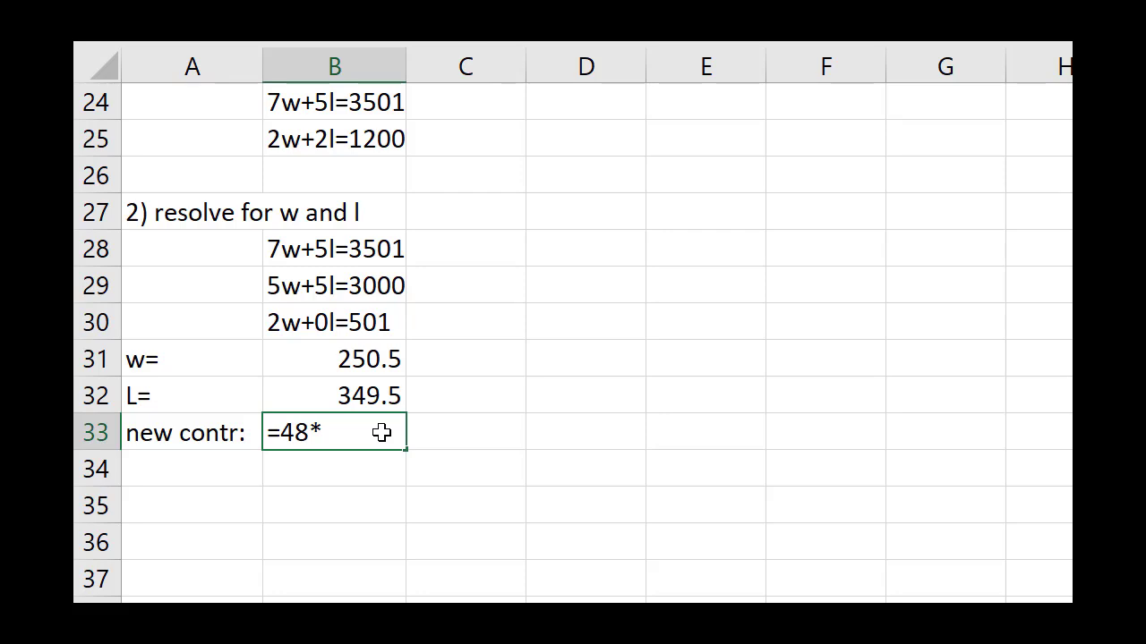
{"action": "left_click", "coordinate": [375, 368]}
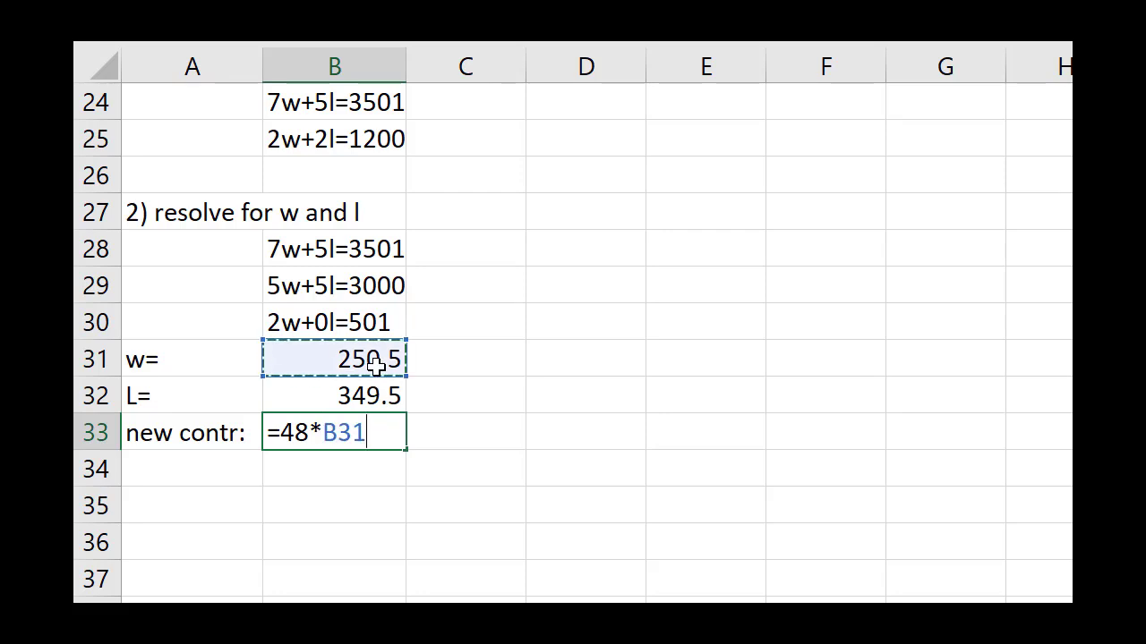
{"action": "type", "text": "+40*"}
{"action": "left_click", "coordinate": [376, 391]}
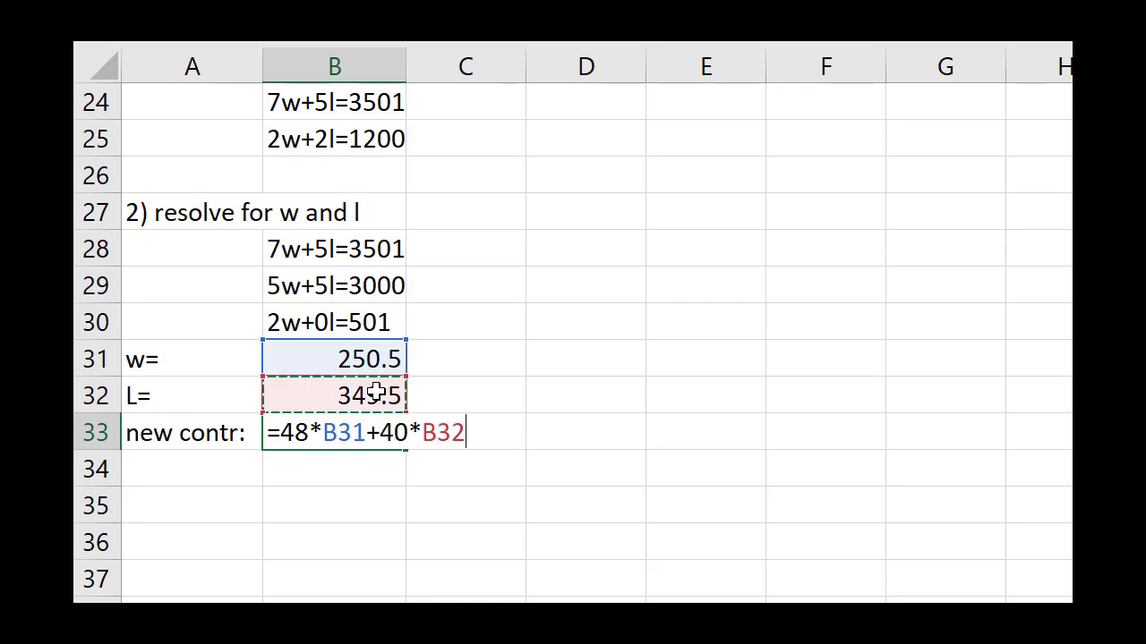
{"action": "key", "text": "Return"}
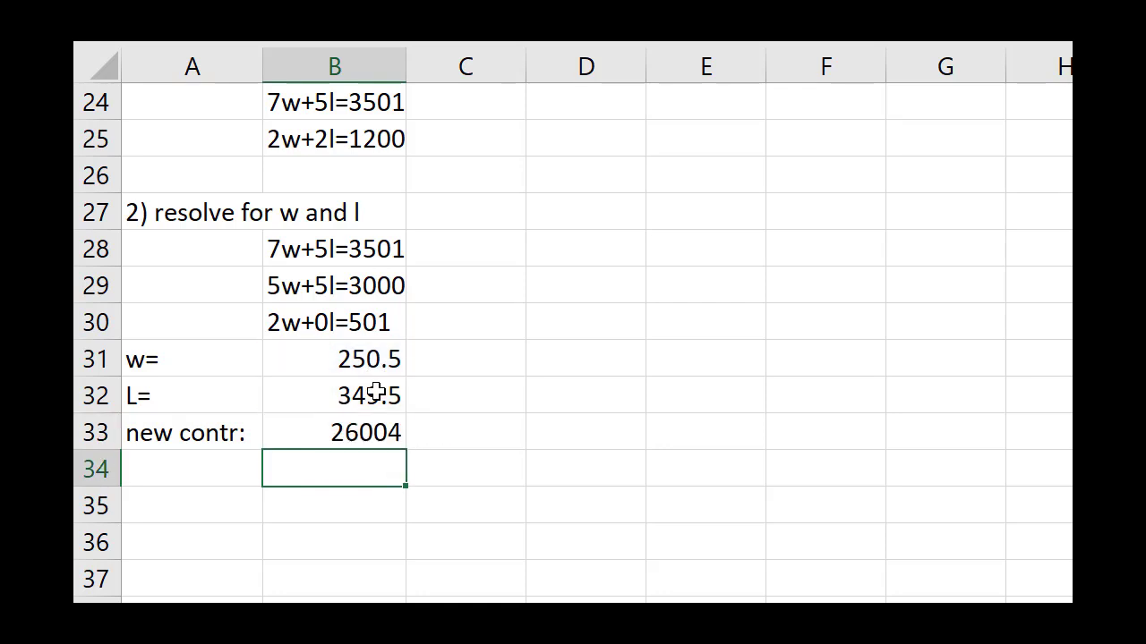
Correct the row 35 label's spelling toward 'Shadow price of labour'
{"action": "key", "text": "Down"}
{"action": "key", "text": "Down"}
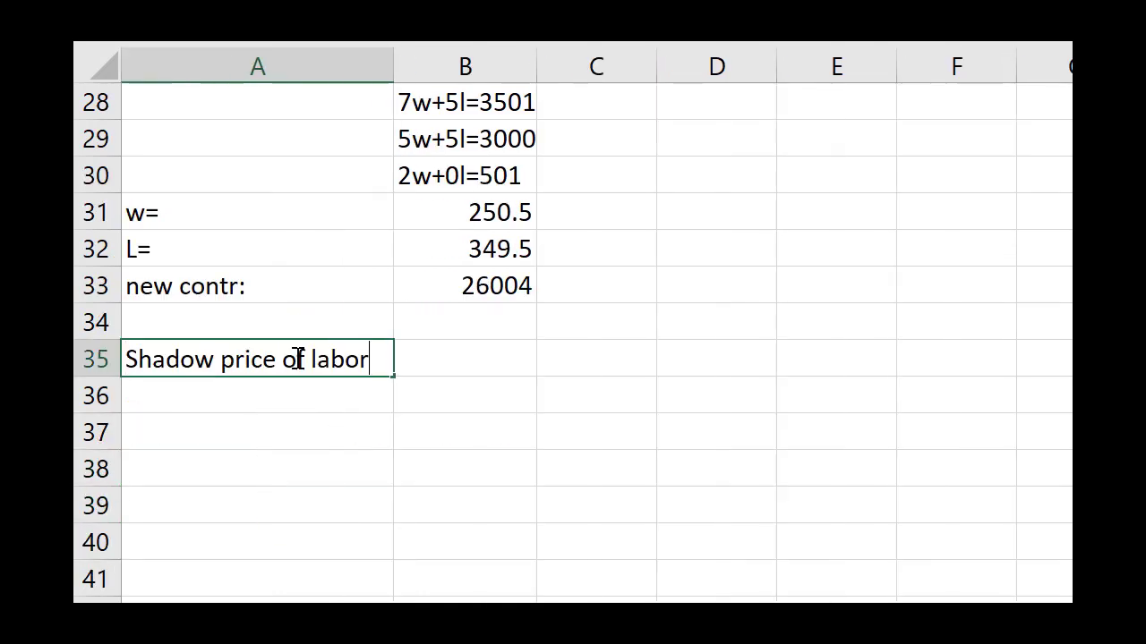
{"action": "key", "text": "BackSpace"}
{"action": "type", "text": "u"}
{"action": "key", "text": "BackSpace"}
Finish the 'Shadow price of labour' label and enter =B33-26000 in B35, giving 4
{"action": "type", "text": "ur"}
{"action": "key", "text": "Tab"}
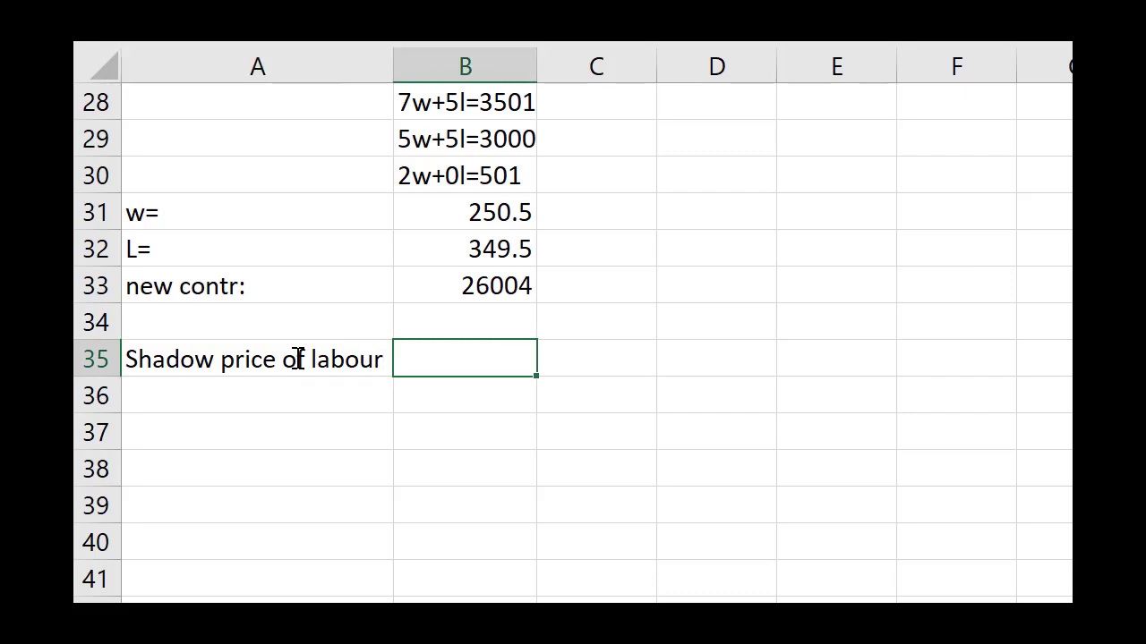
{"action": "type", "text": "="}
{"action": "left_click", "coordinate": [417, 285]}
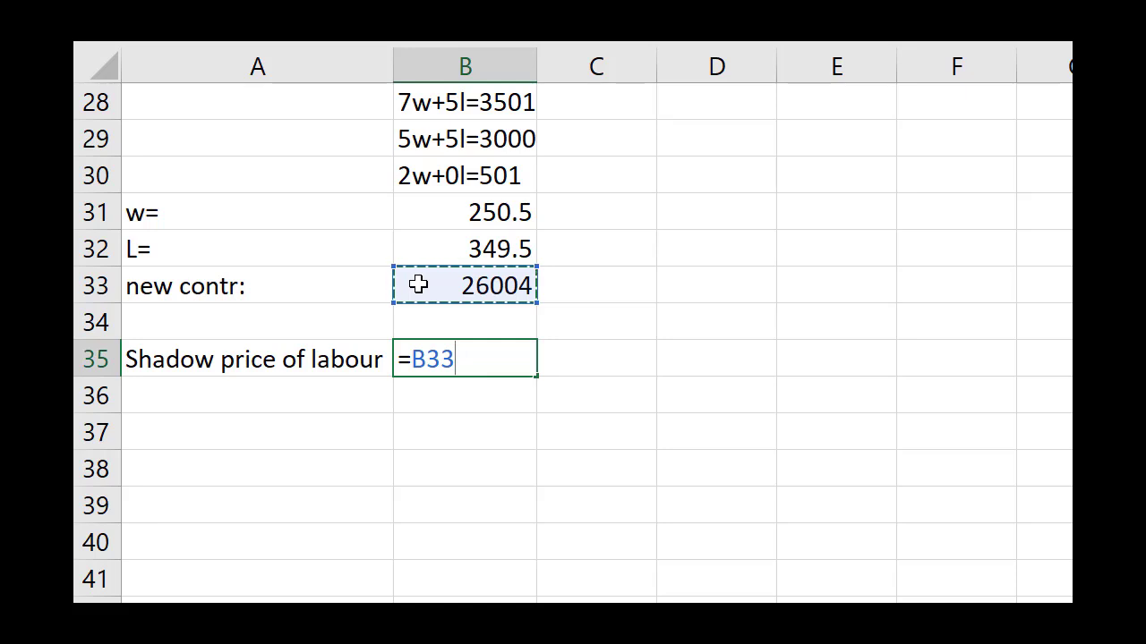
{"action": "type", "text": "-"}
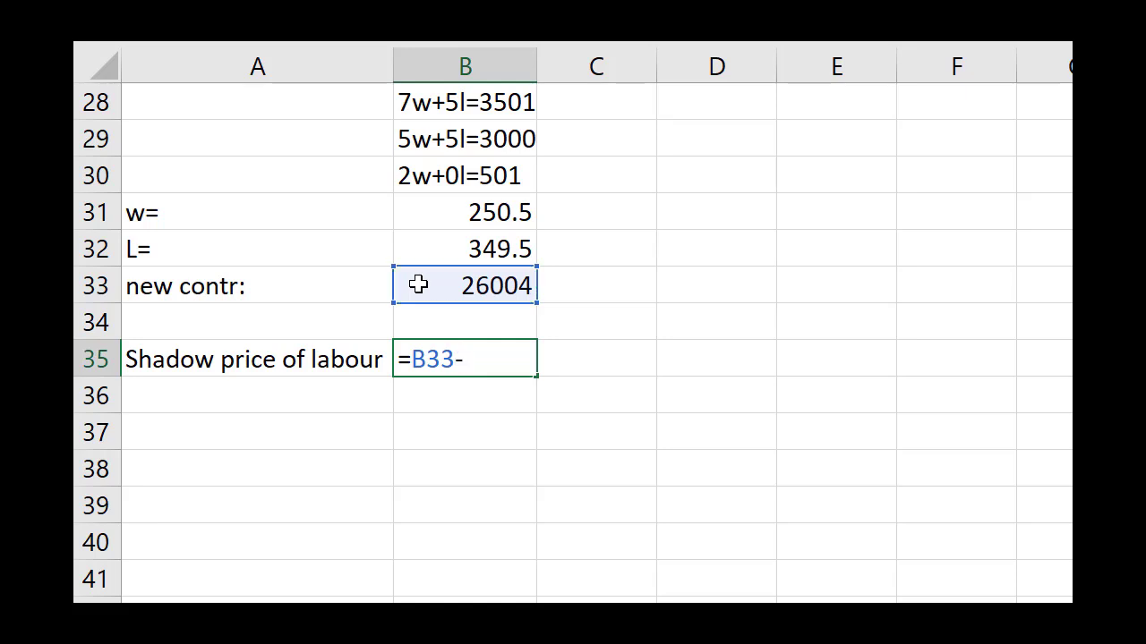
{"action": "type", "text": "26000"}
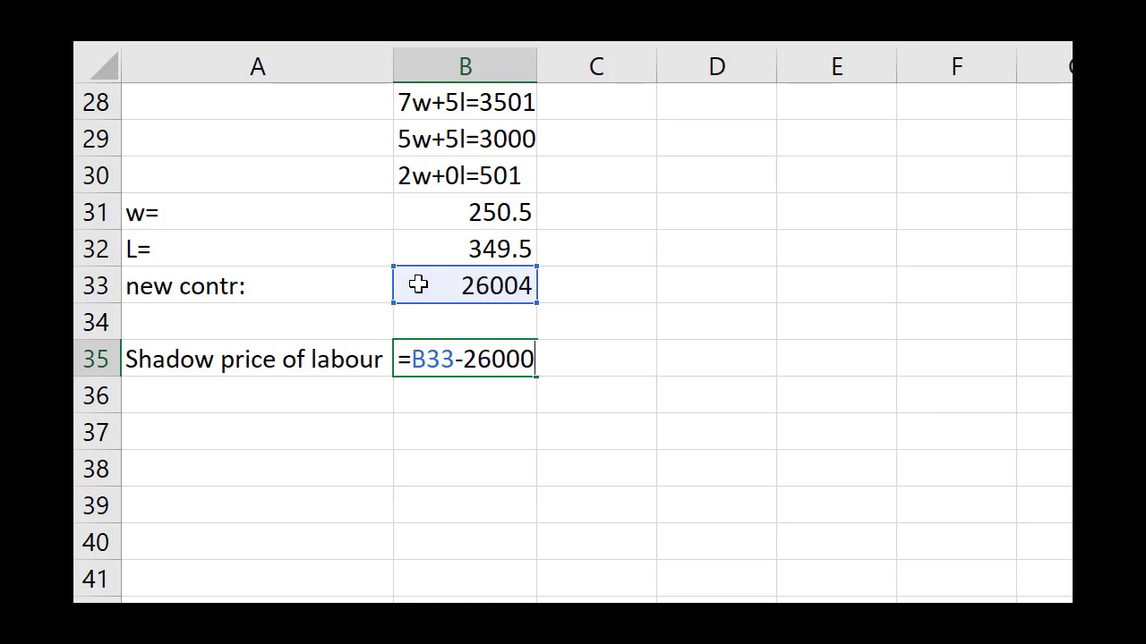
{"action": "key", "text": "Return"}
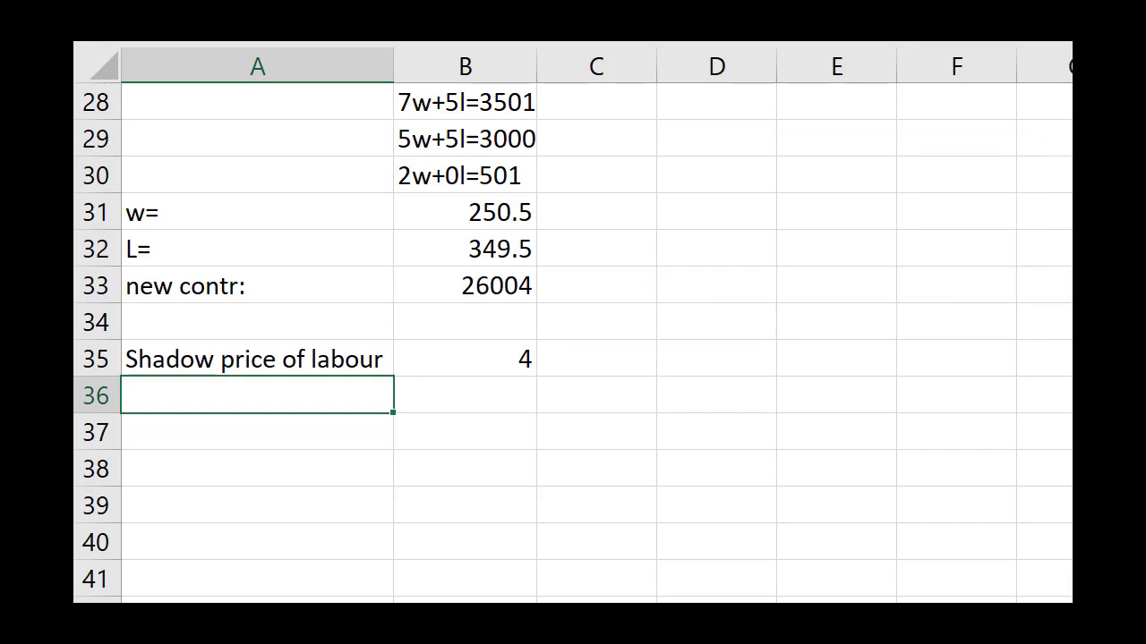
{"action": "scroll", "coordinate": [573, 322], "scroll_direction": "down", "scroll_amount": 5}
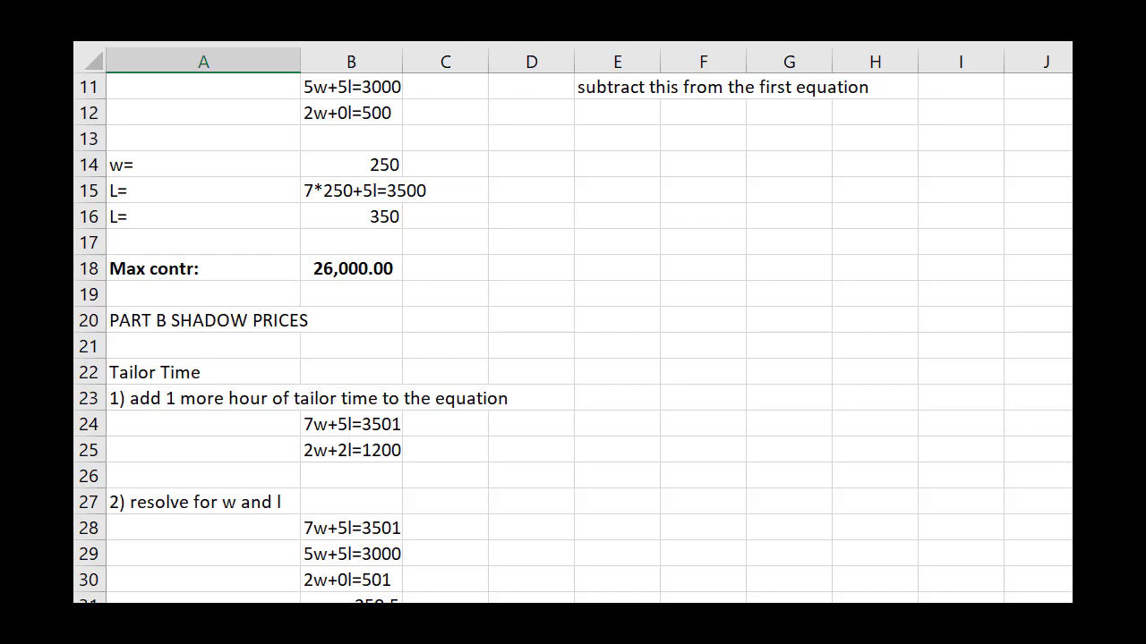
{"action": "scroll", "coordinate": [573, 337], "scroll_direction": "up", "scroll_amount": 3}
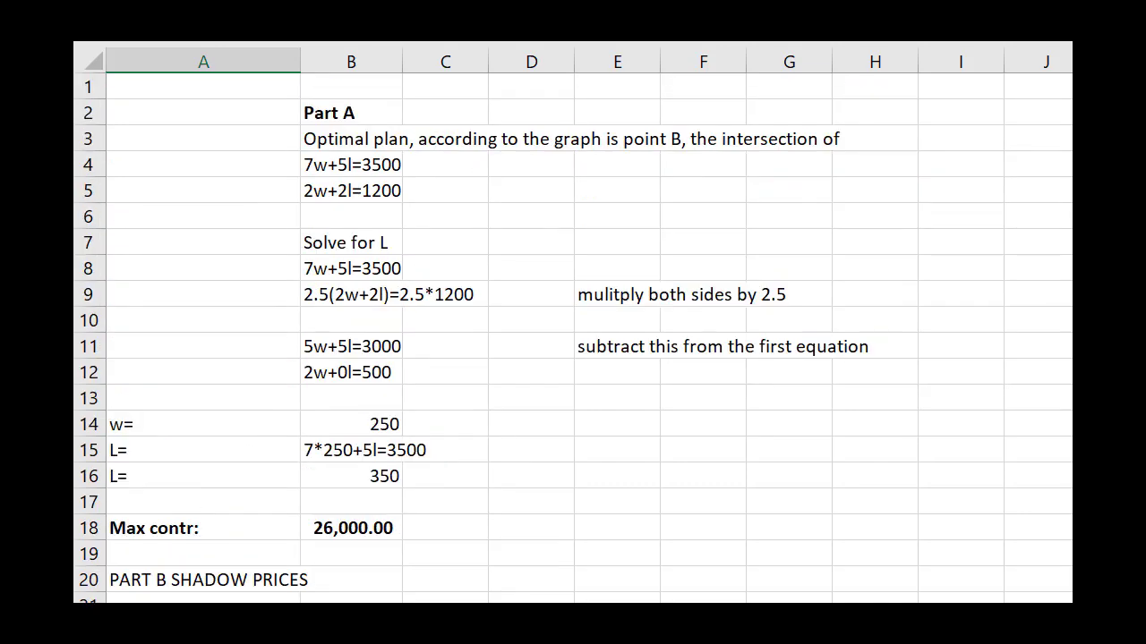
{"action": "scroll", "coordinate": [572, 338], "scroll_direction": "down", "scroll_amount": 3}
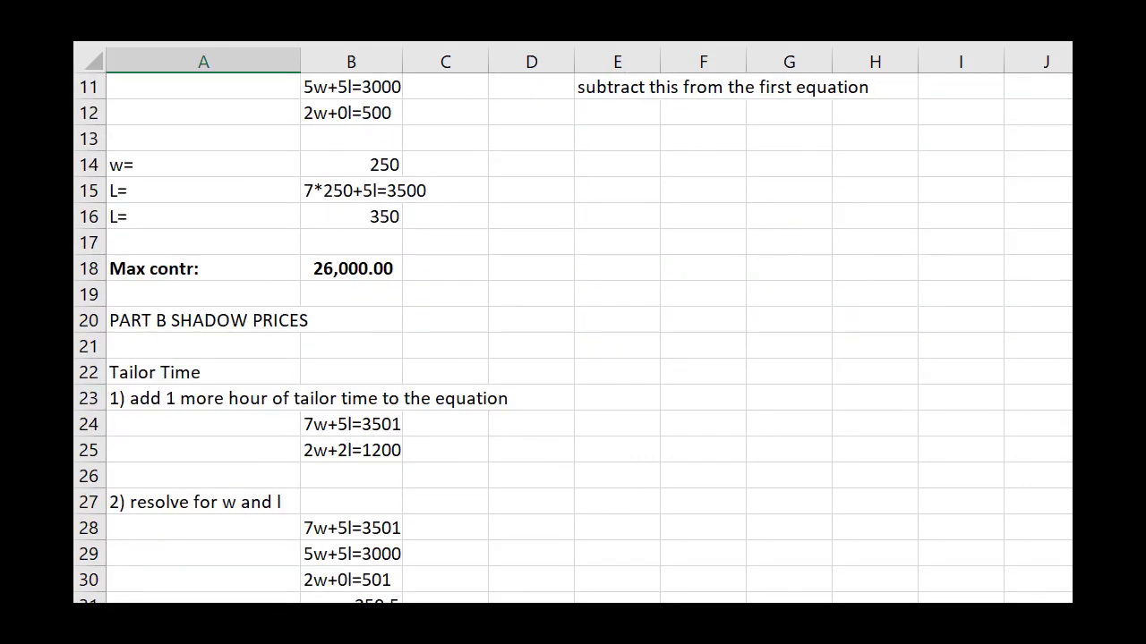